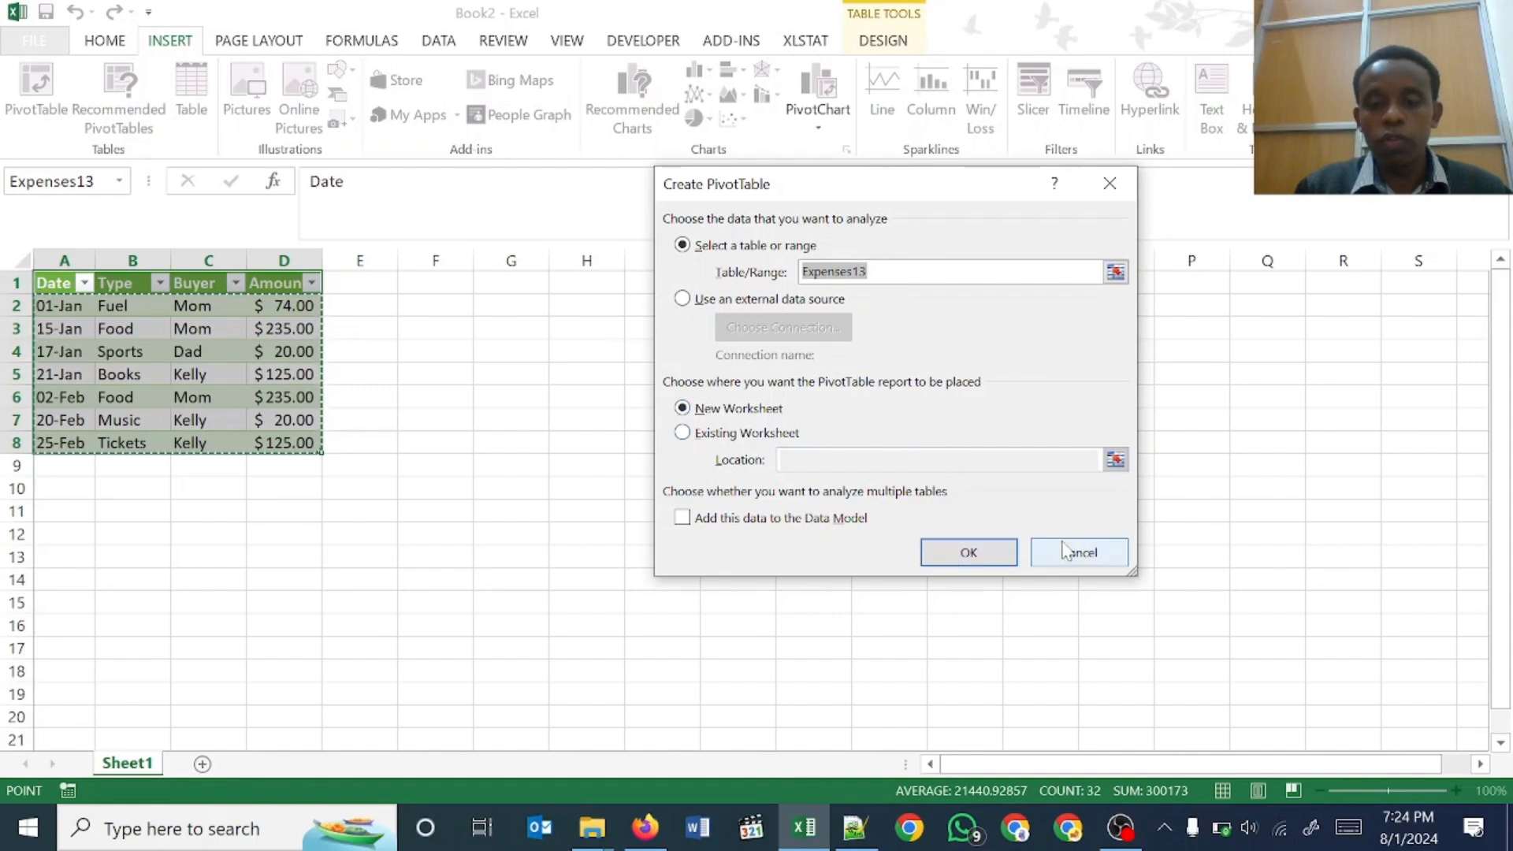
Step: Create a pivot table from Expenses13 on a new worksheet, with Amount in values, Buyer in rows and Type in columns
click(967, 553)
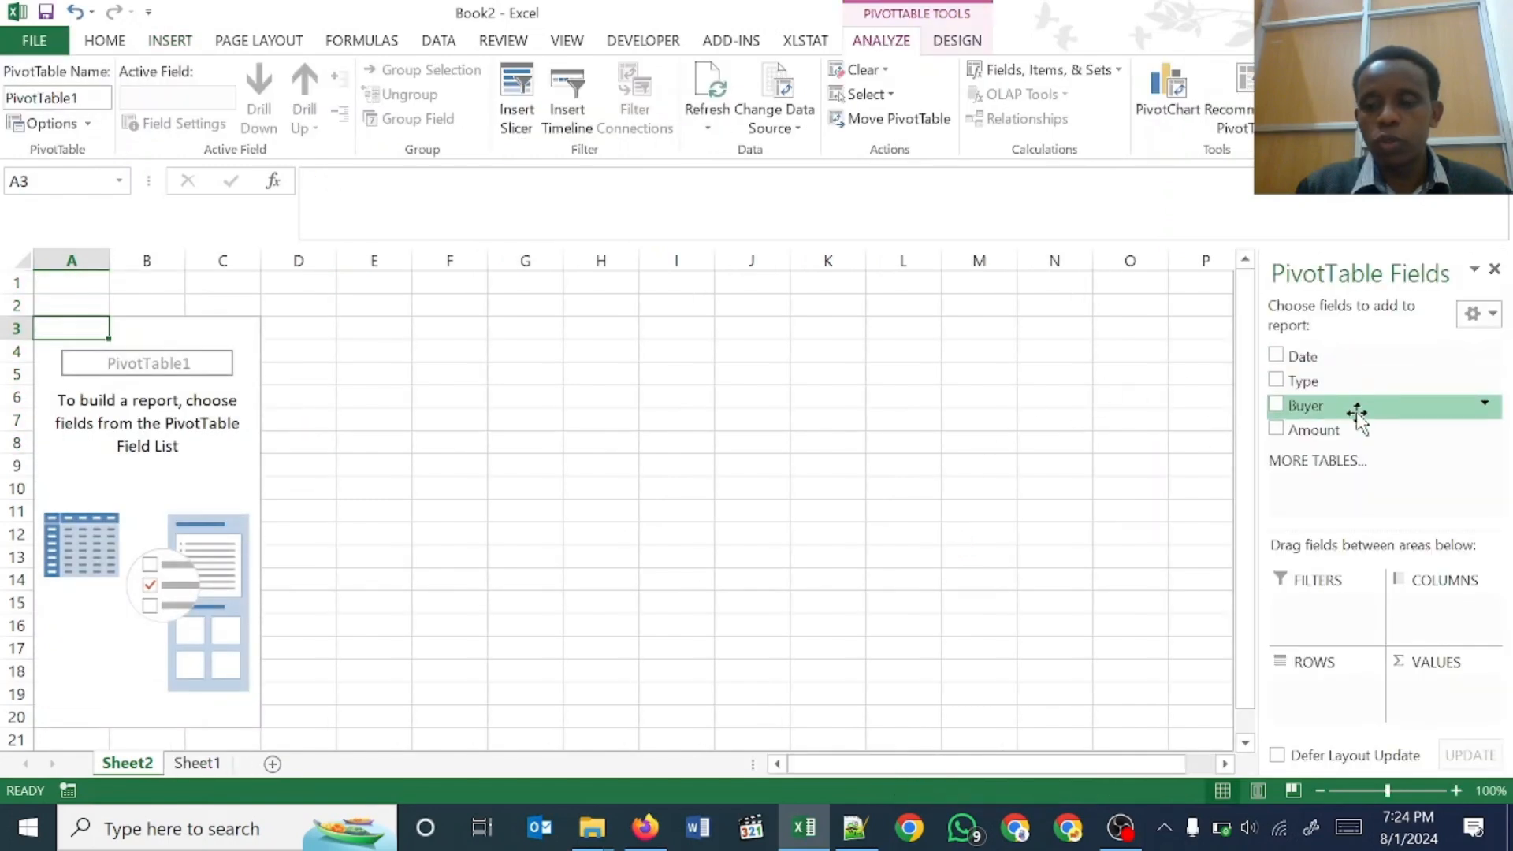
drag(1330, 430, 1419, 693)
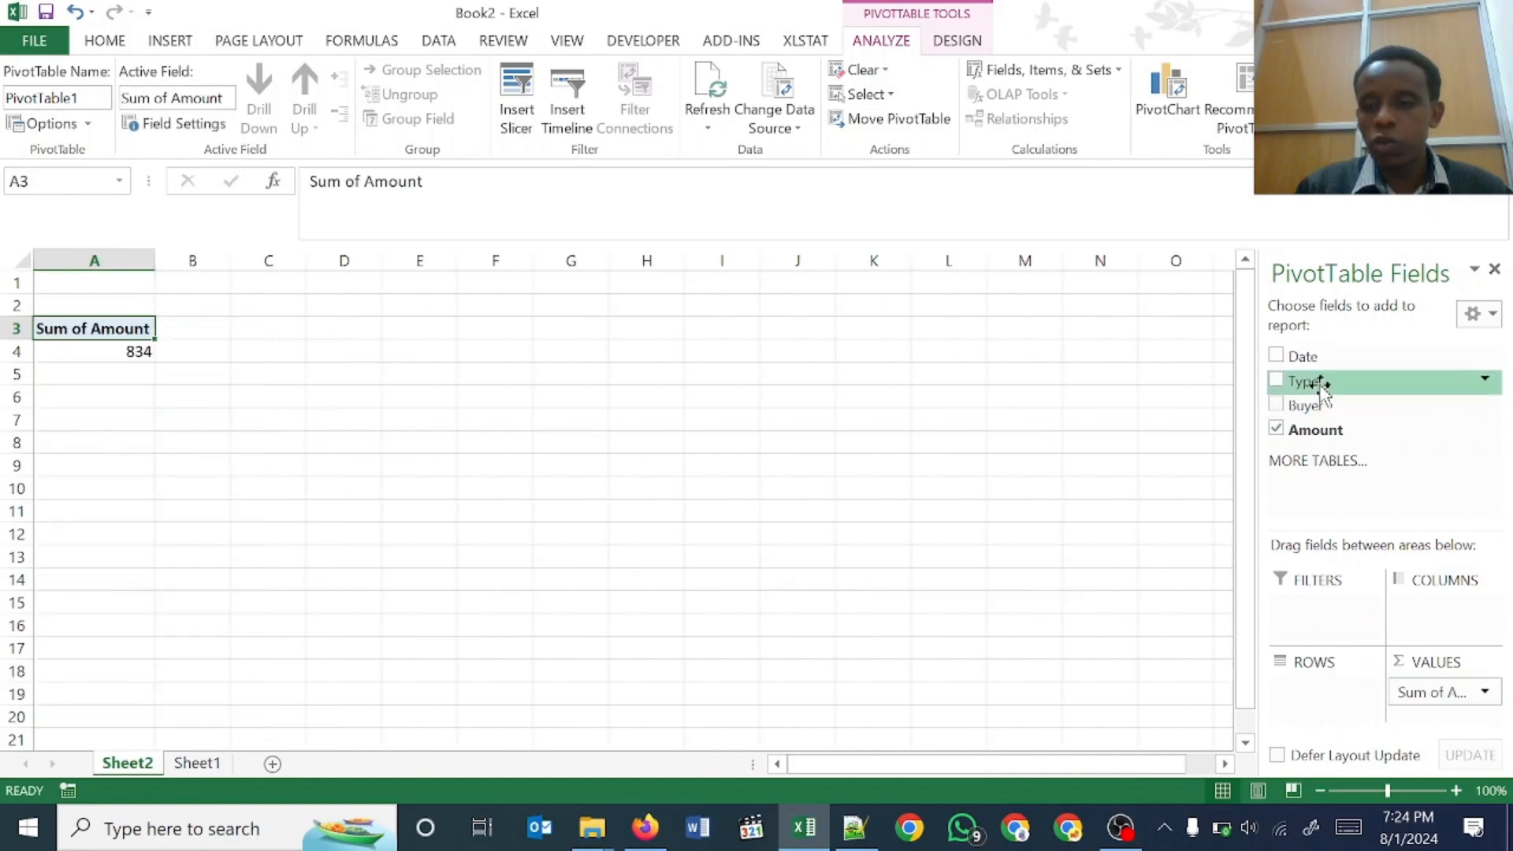
drag(1340, 404, 1354, 709)
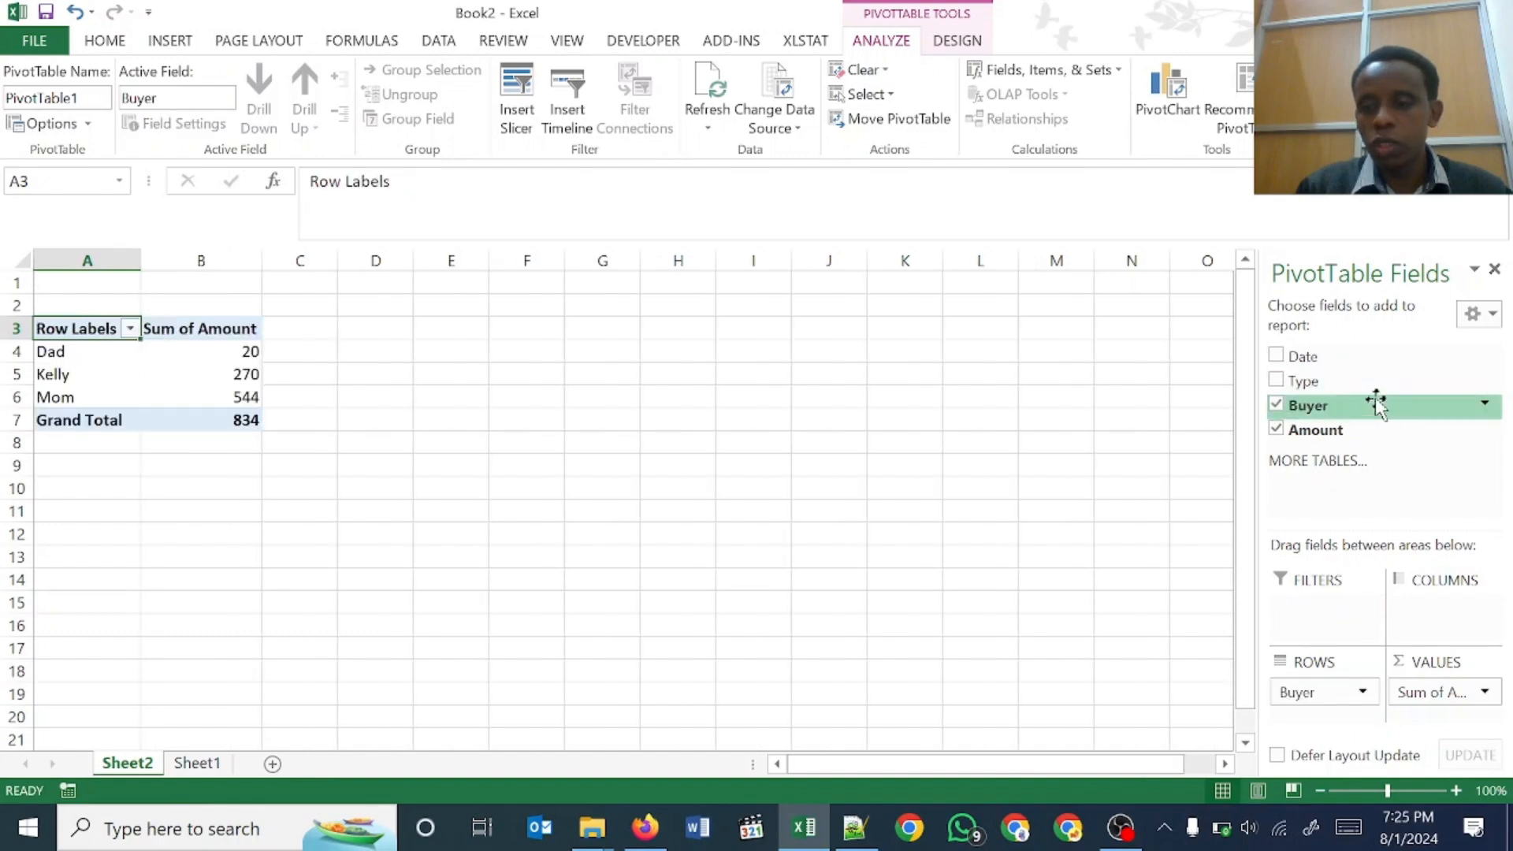
drag(1349, 384, 1464, 611)
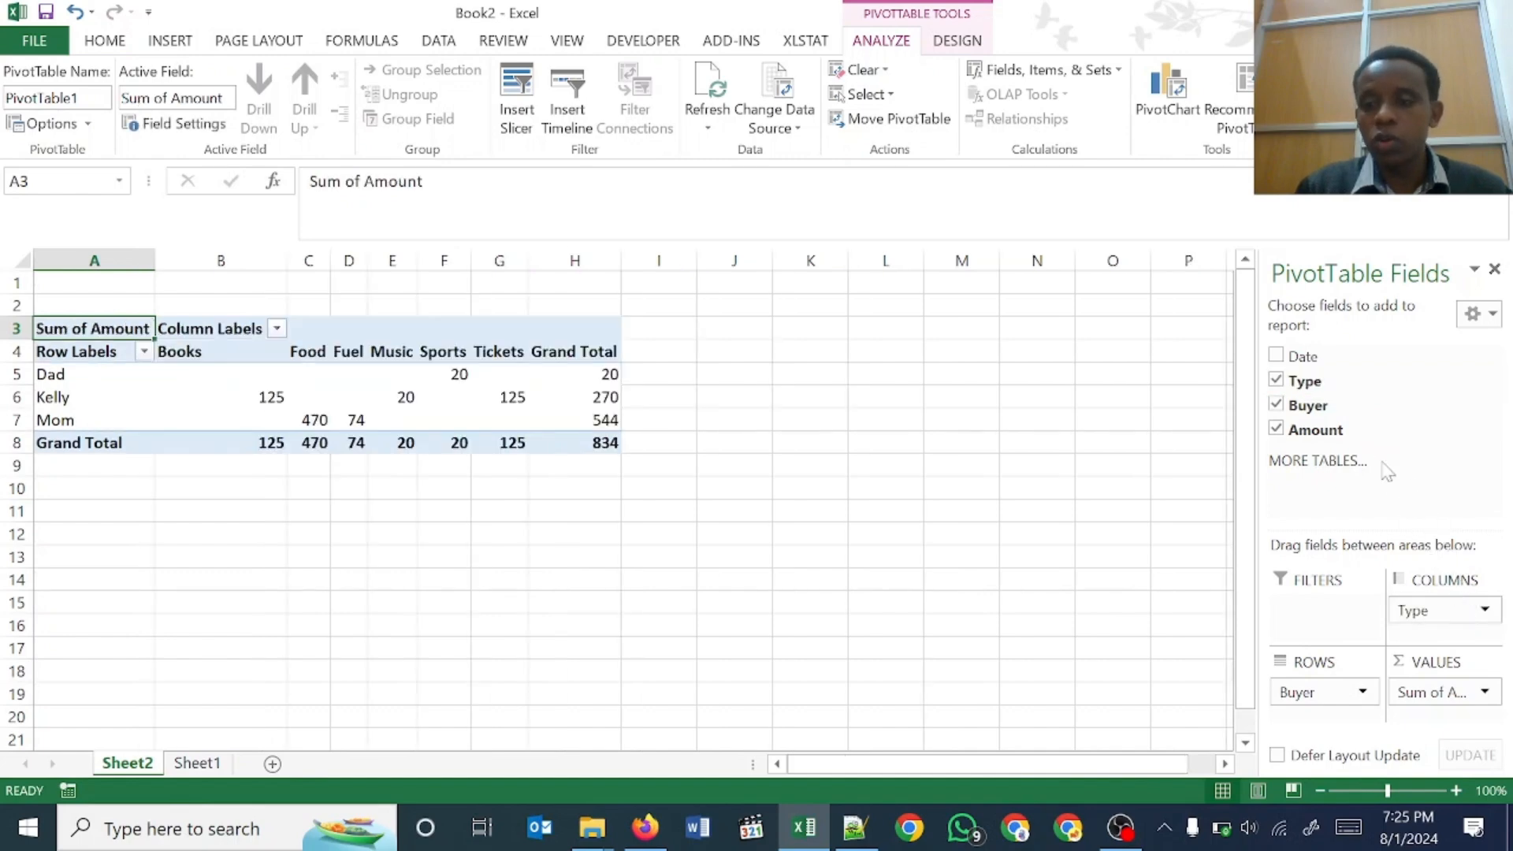
drag(1338, 359, 1308, 361)
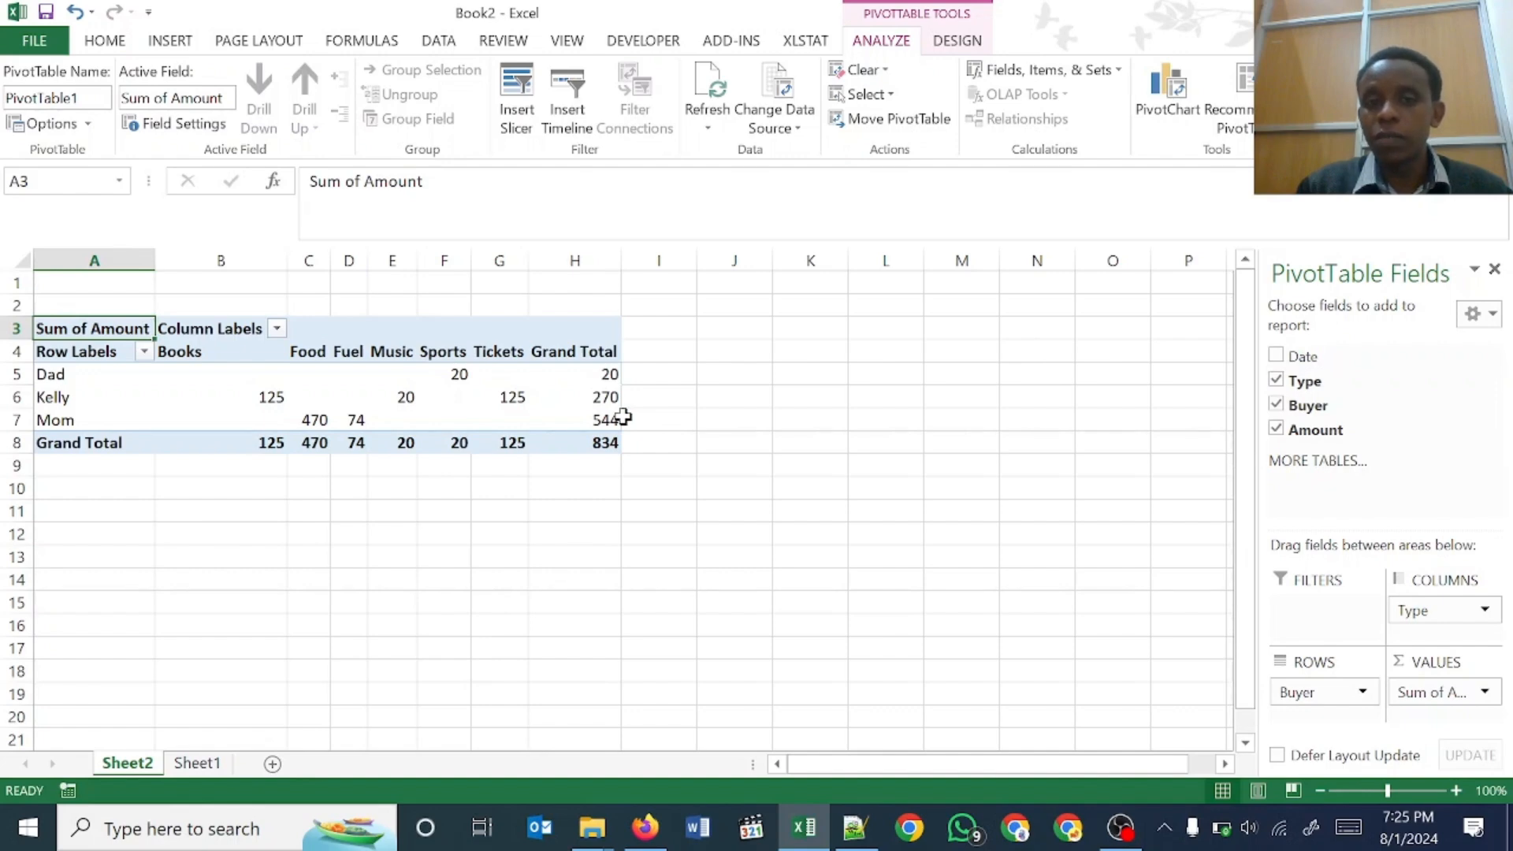
Step: Insert a slicer for the Date field of the pivot table
click(599, 446)
click(579, 352)
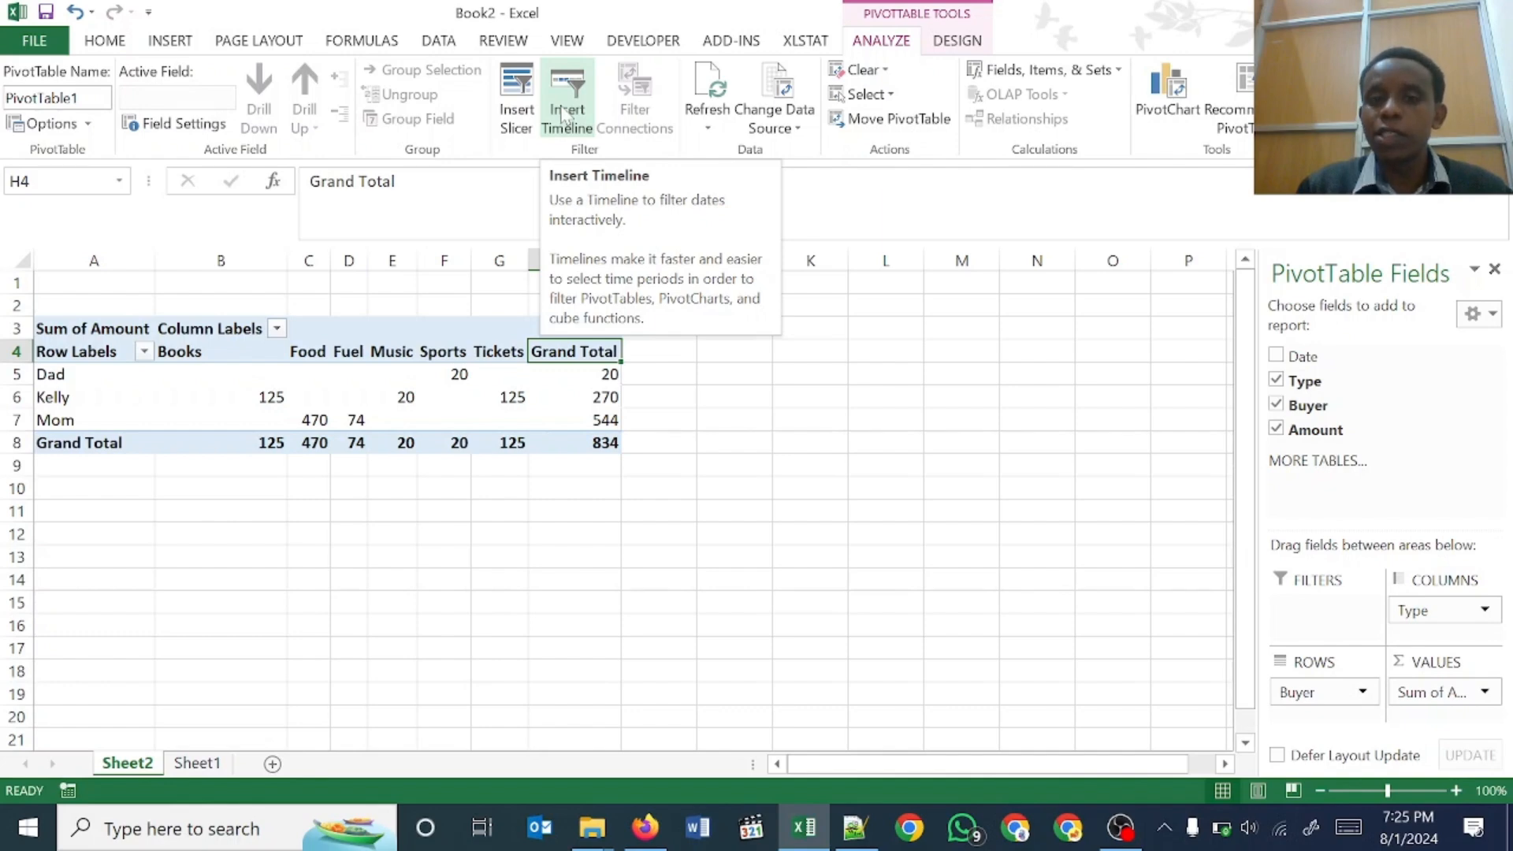
click(526, 85)
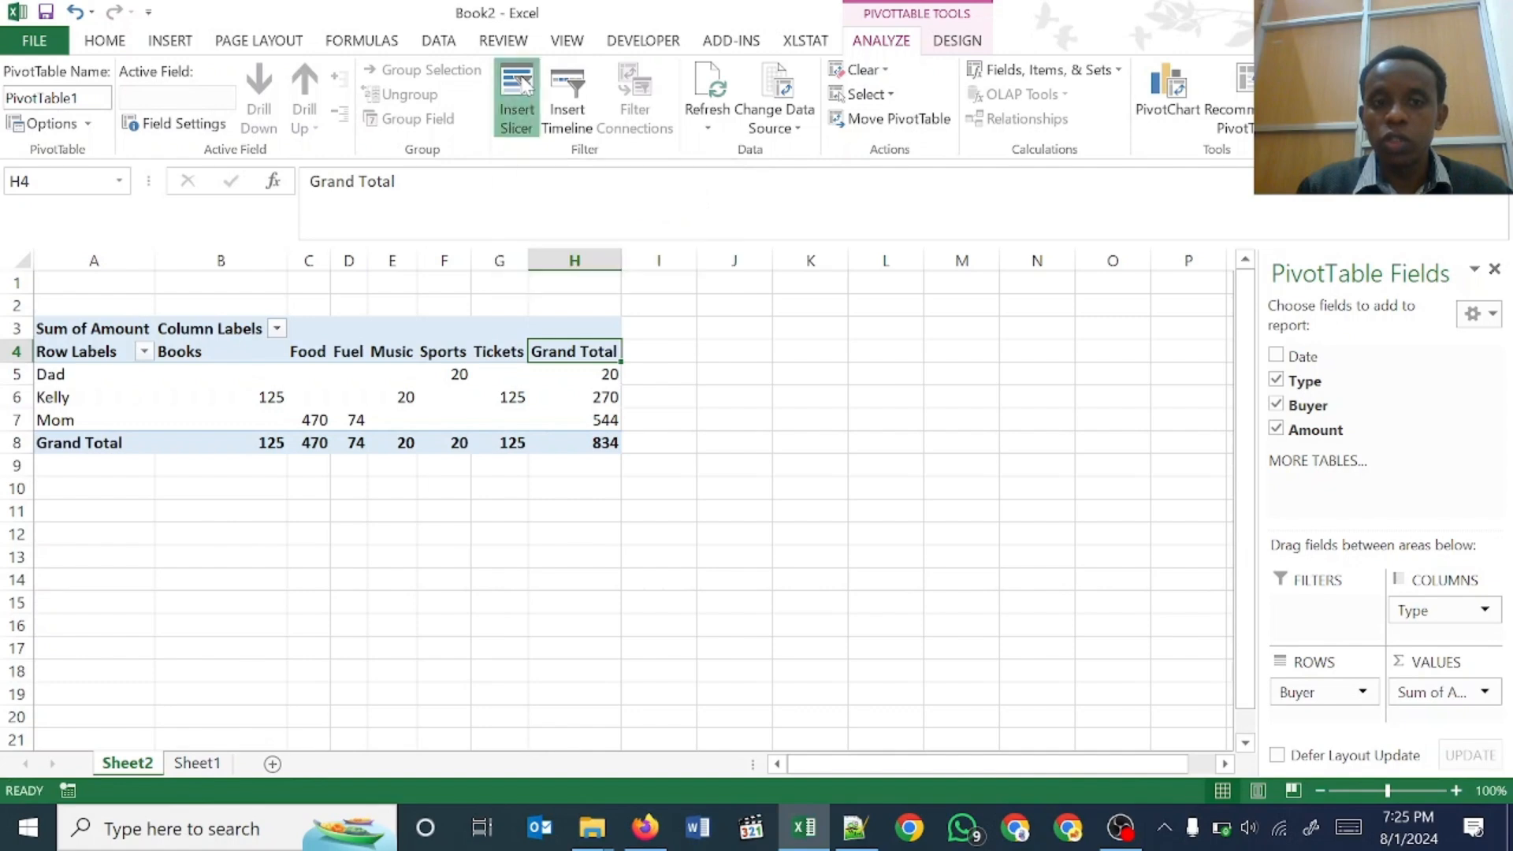
drag(378, 203, 553, 169)
click(479, 360)
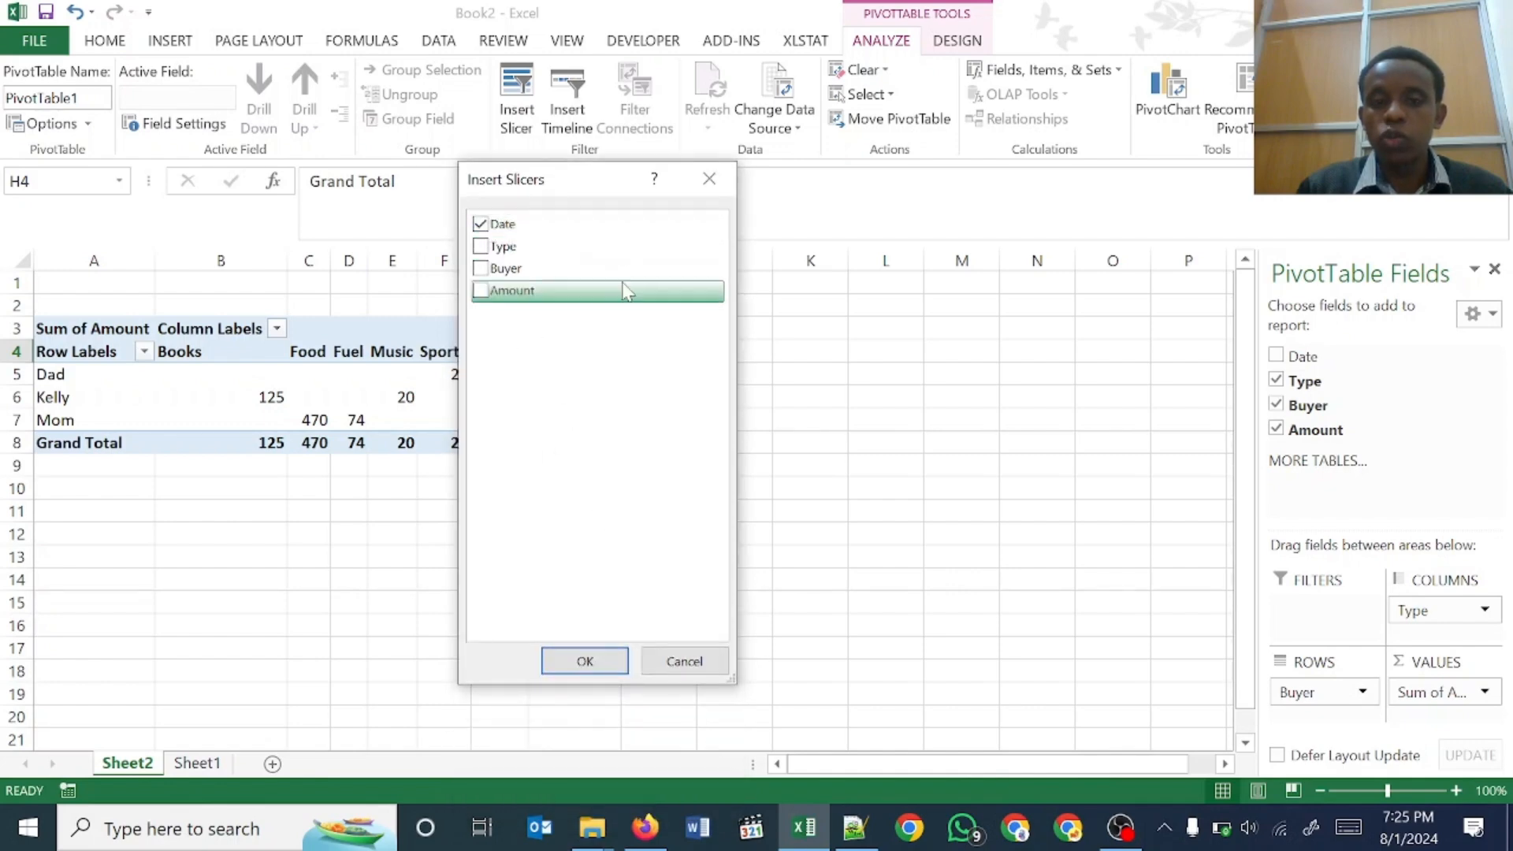
click(608, 660)
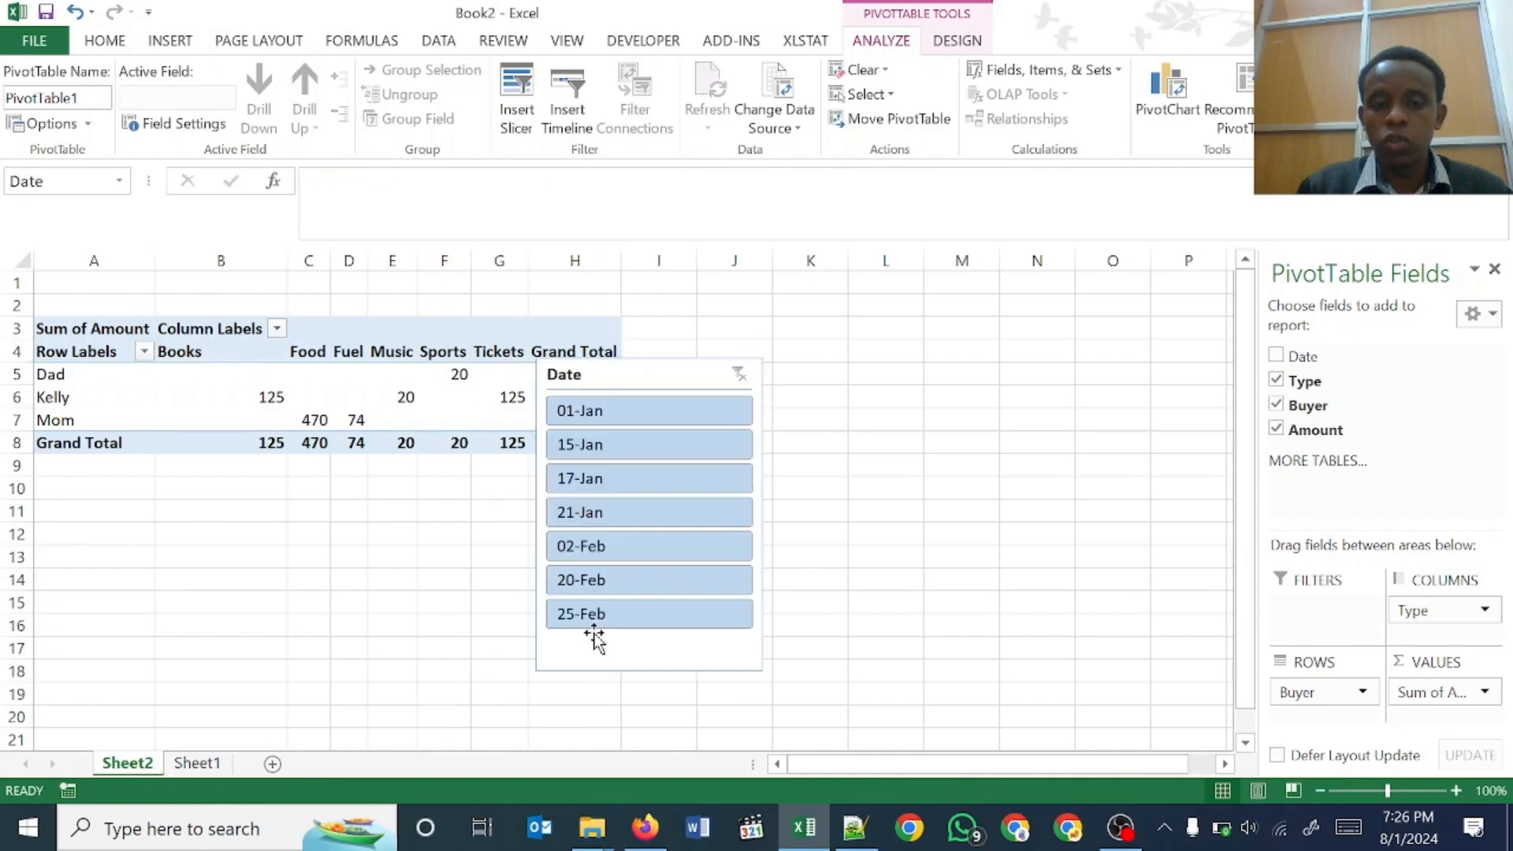
Step: Place the Date slicer beside the pivot table from column I and shorten it slightly to fit its dates
drag(658, 378, 822, 281)
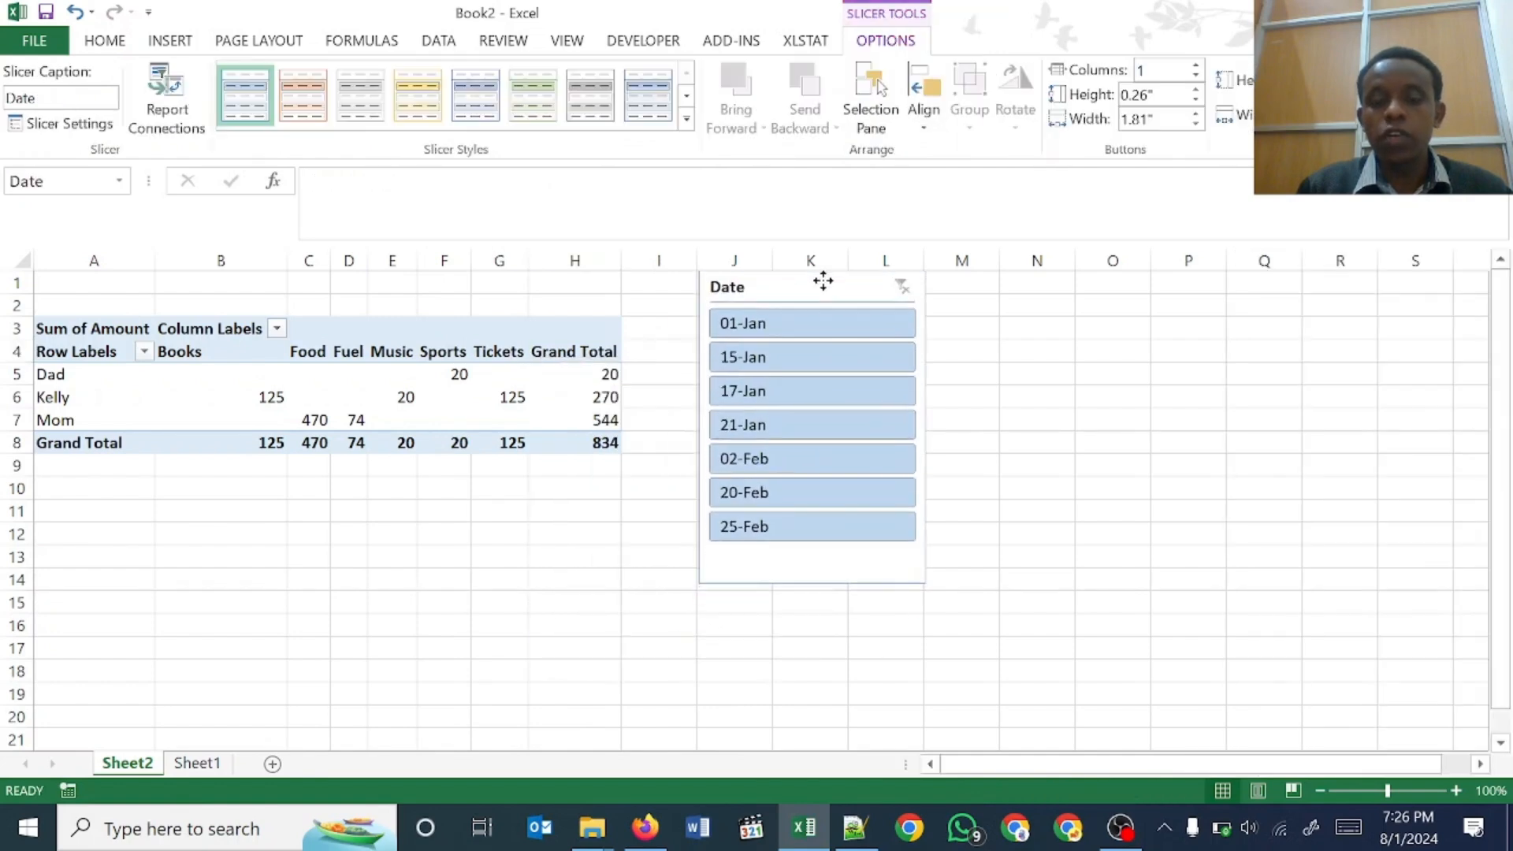
mouse_move(815, 587)
mouse_down()
mouse_move(817, 526)
mouse_move(825, 565)
mouse_up()
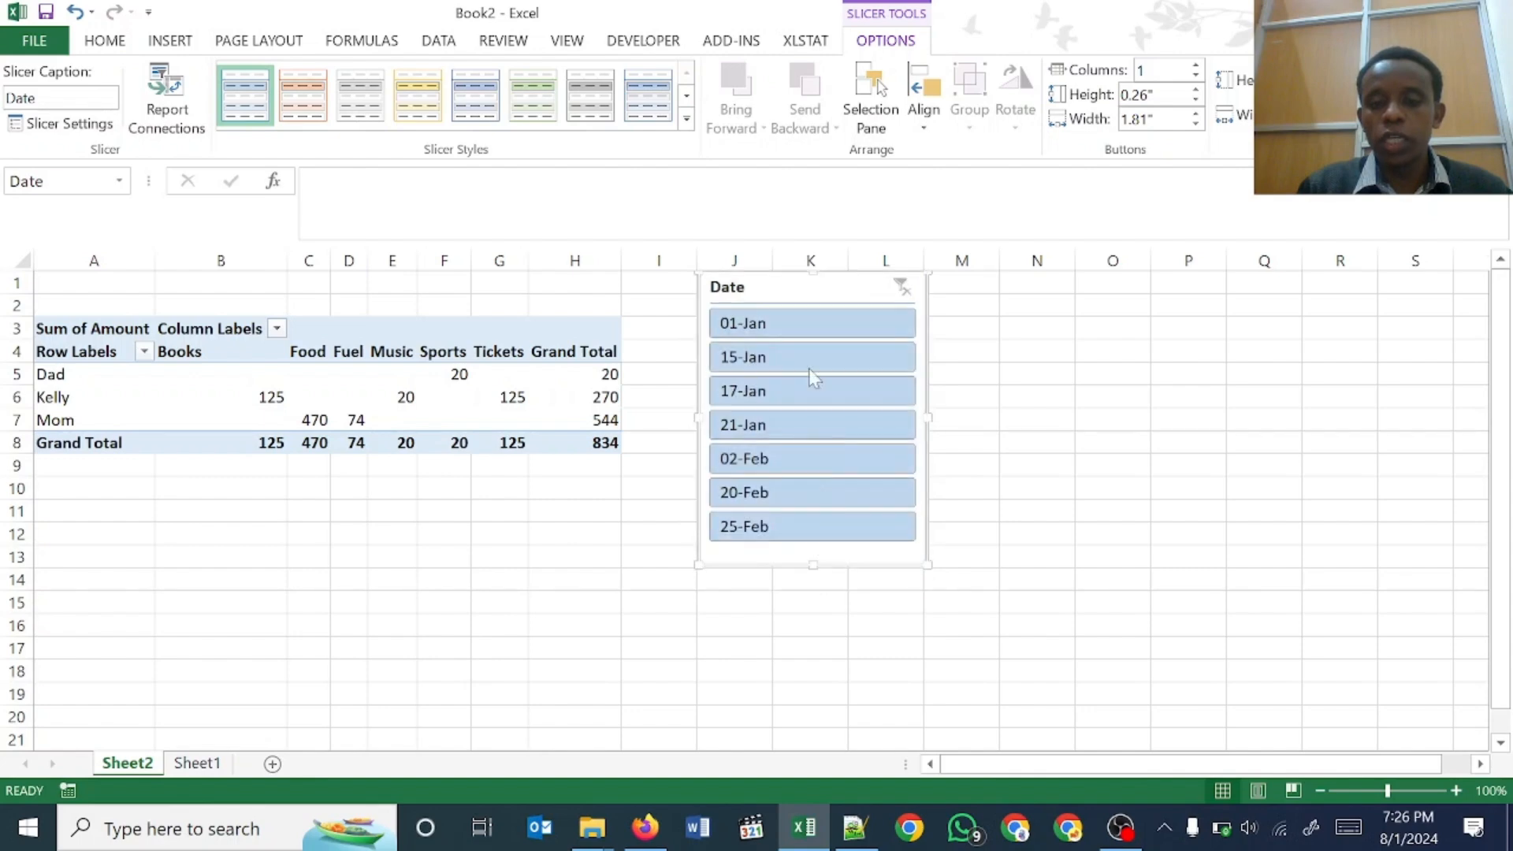
drag(793, 284, 754, 289)
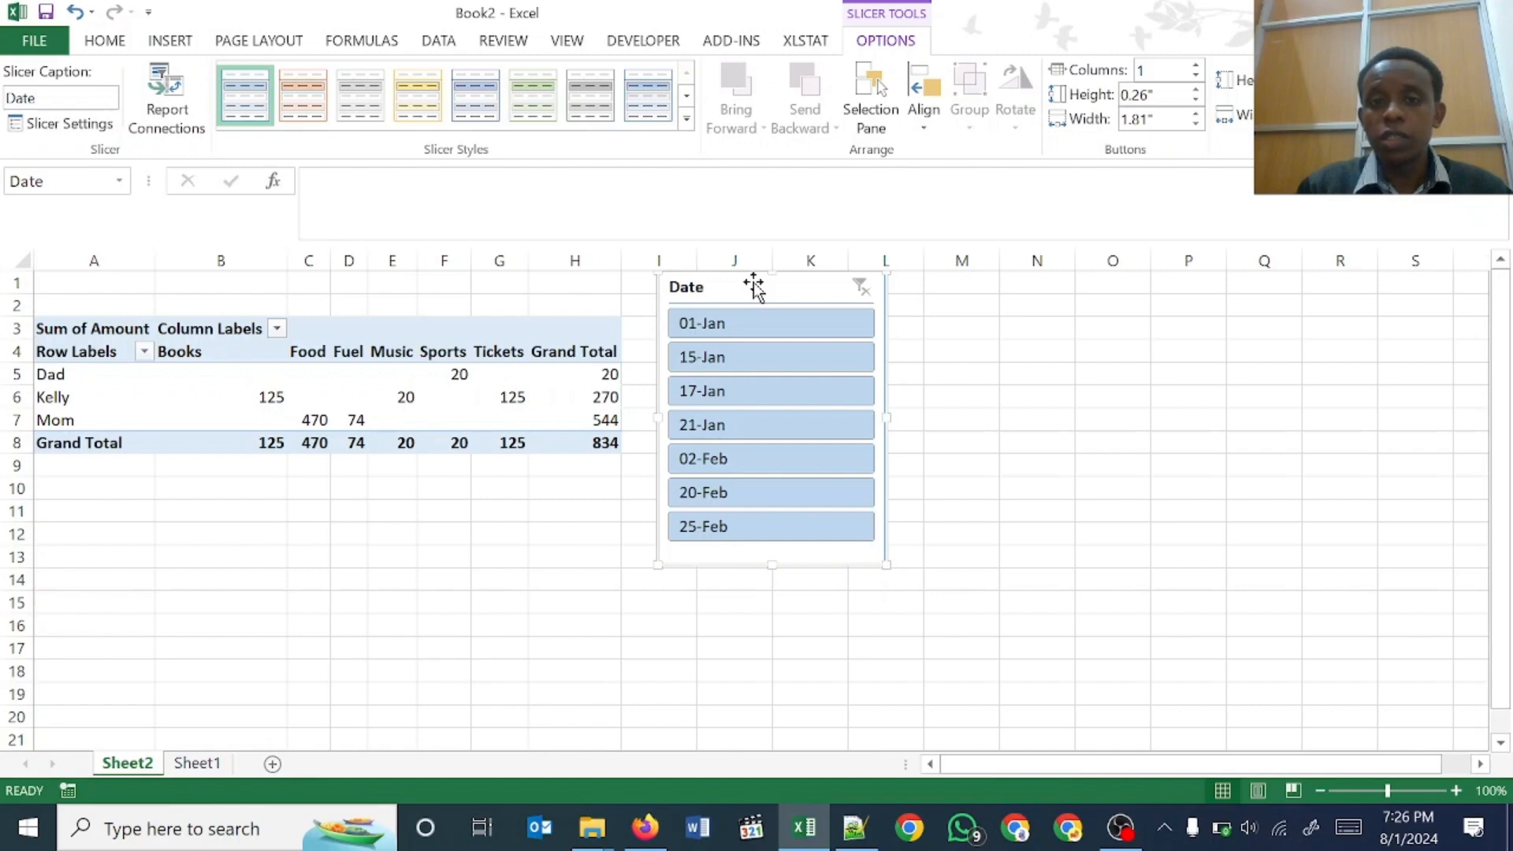
Step: Filter the pivot table with the Date slicer to 01-Jan, 15-Jan and 17-Jan in turn, checking the resulting row each time
click(737, 322)
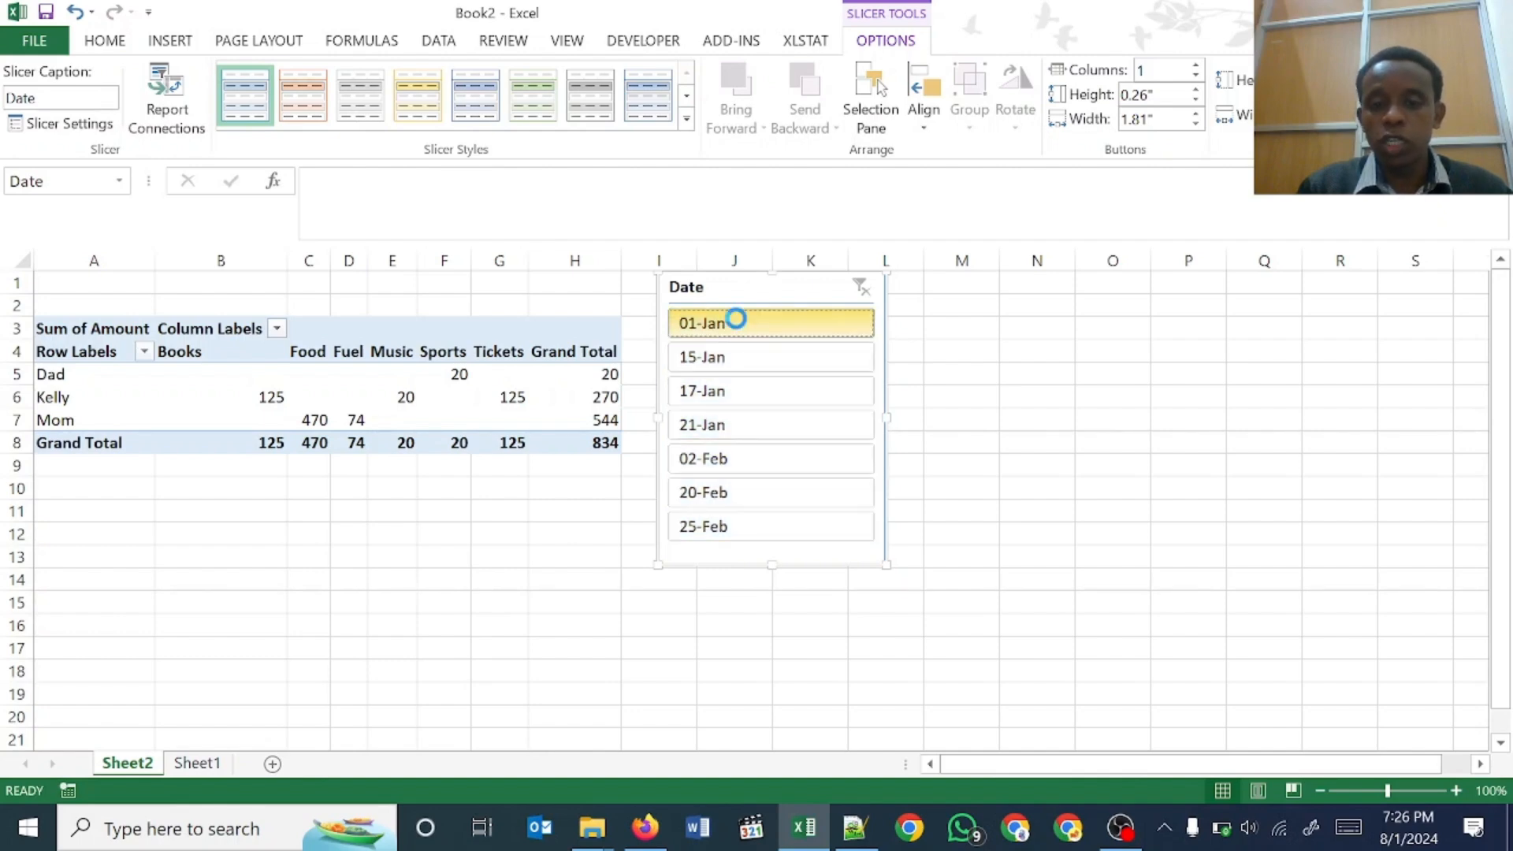
drag(317, 365, 104, 374)
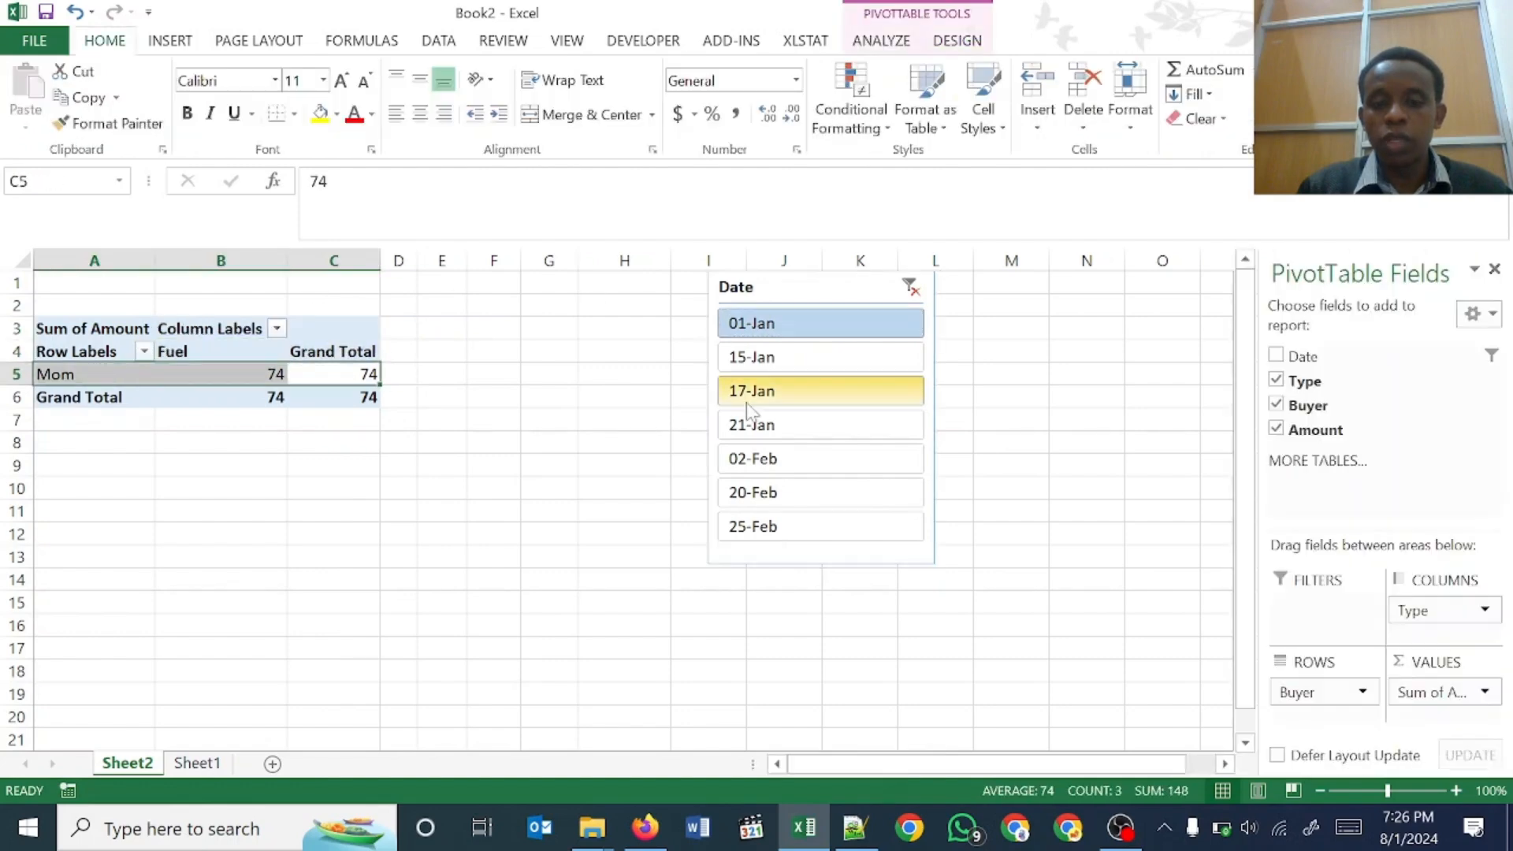
click(761, 356)
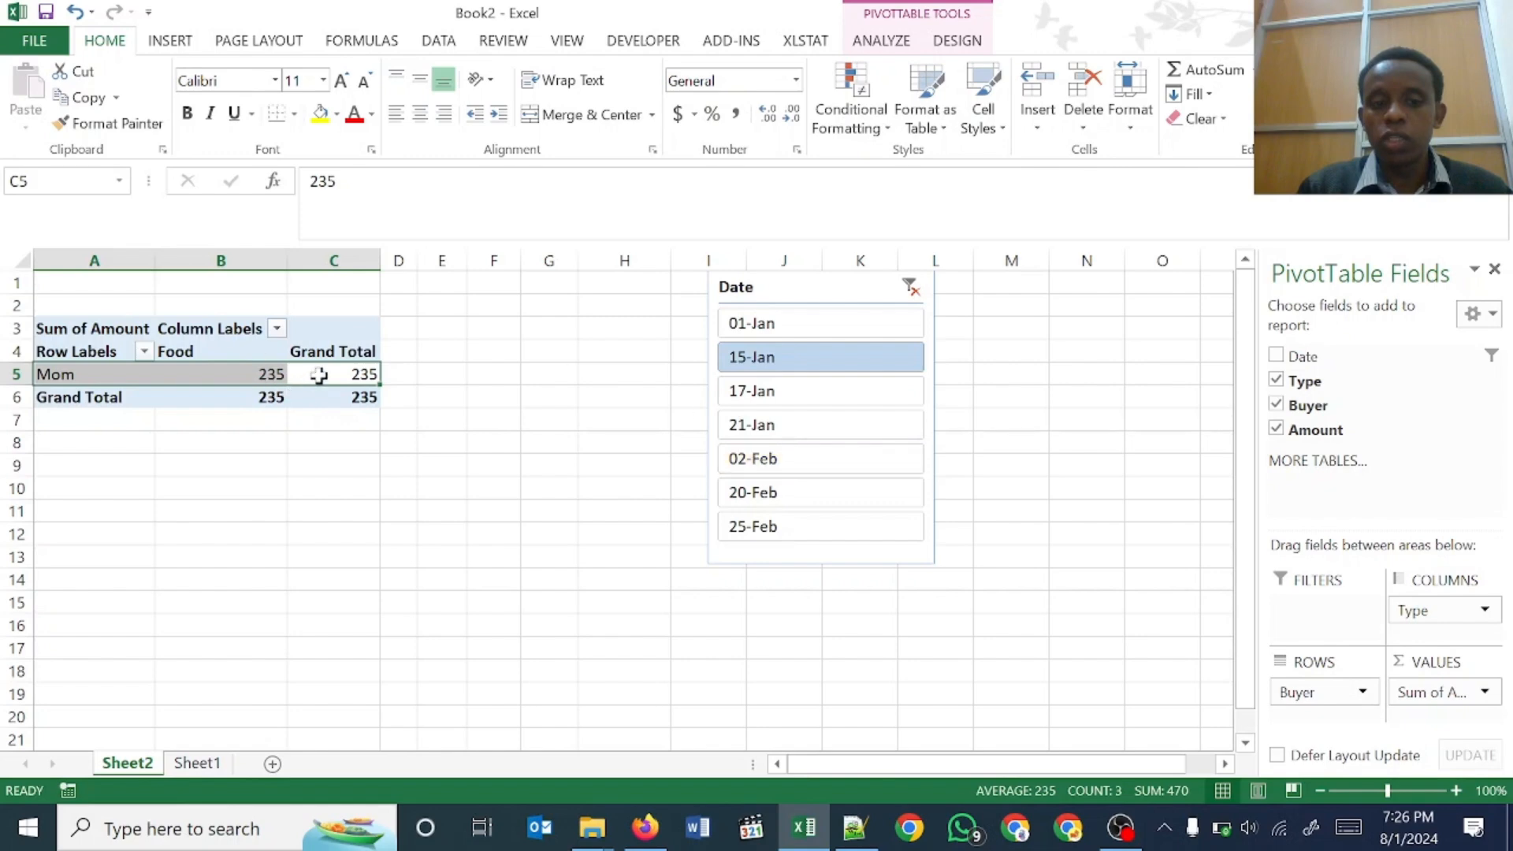
drag(317, 375, 249, 364)
click(799, 392)
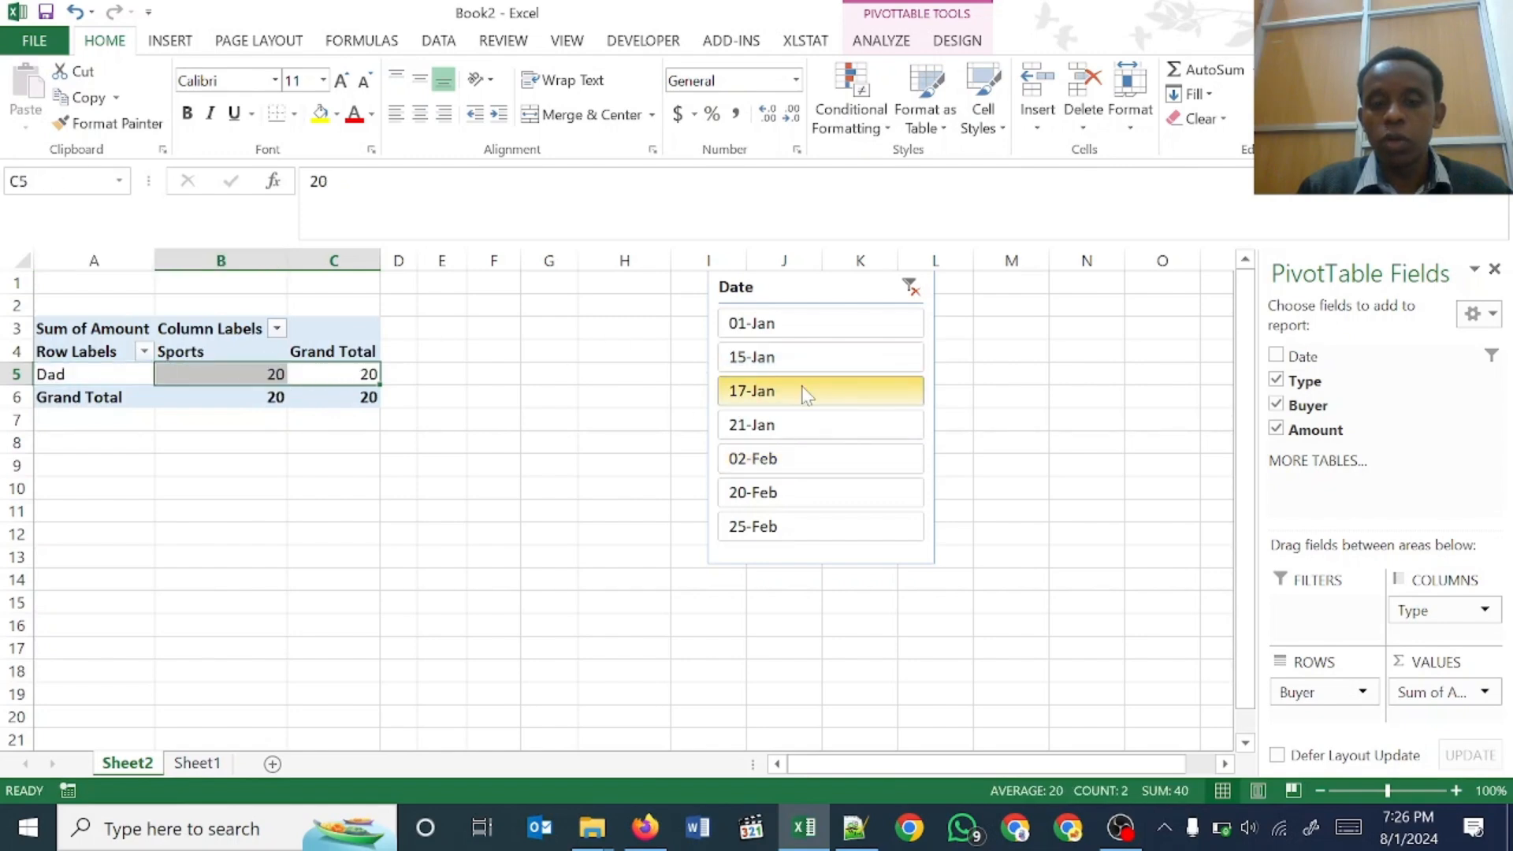
click(347, 374)
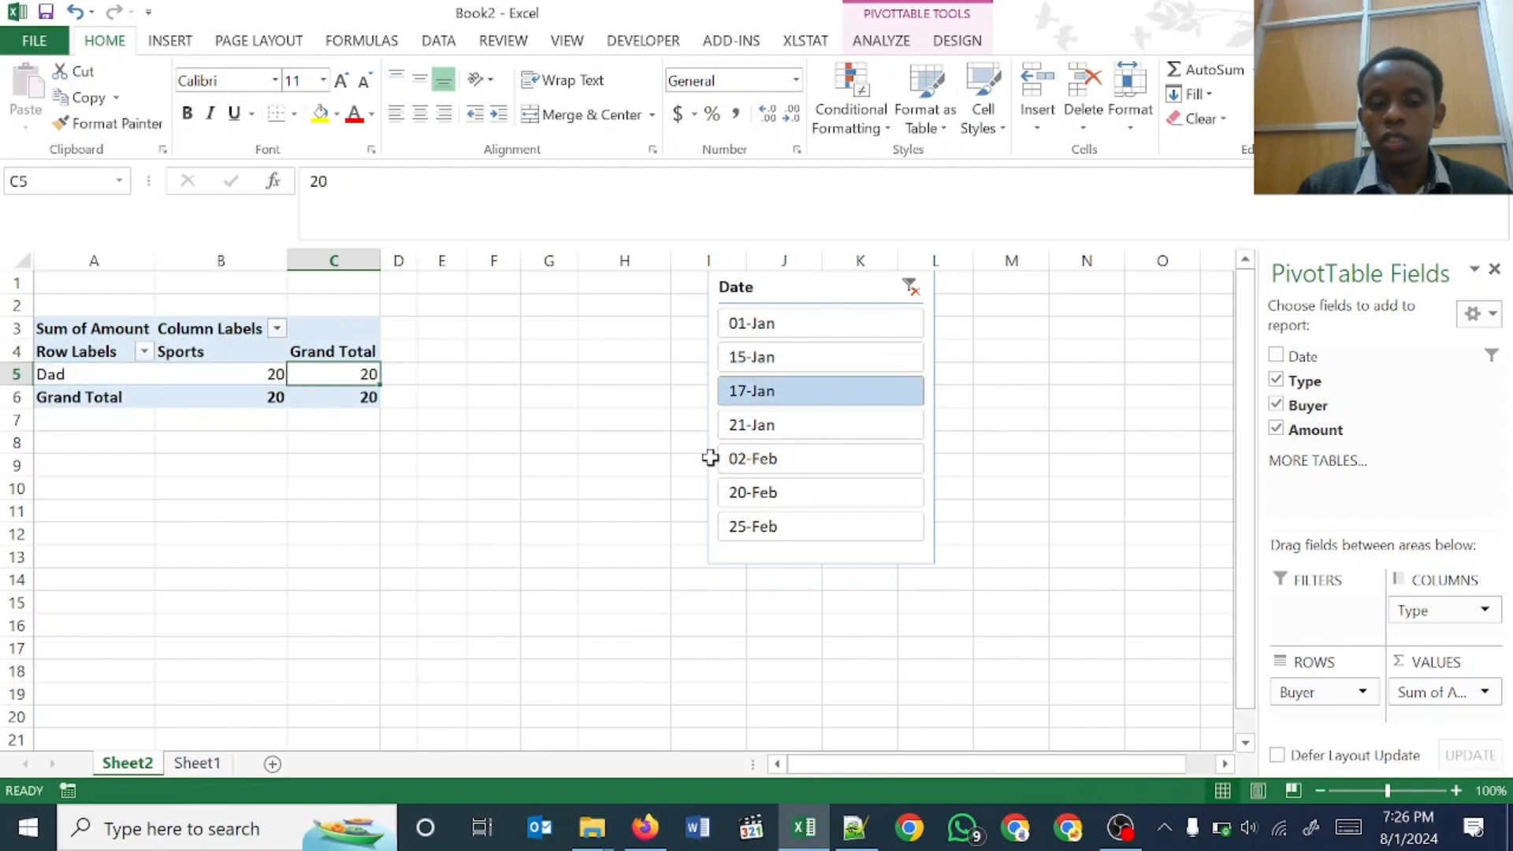
Step: Switch the slicer filter through 02-Feb and 25-Feb to 20-Feb, and move the slicer closer to the pivot table
click(812, 463)
click(814, 524)
click(811, 489)
drag(755, 280, 487, 280)
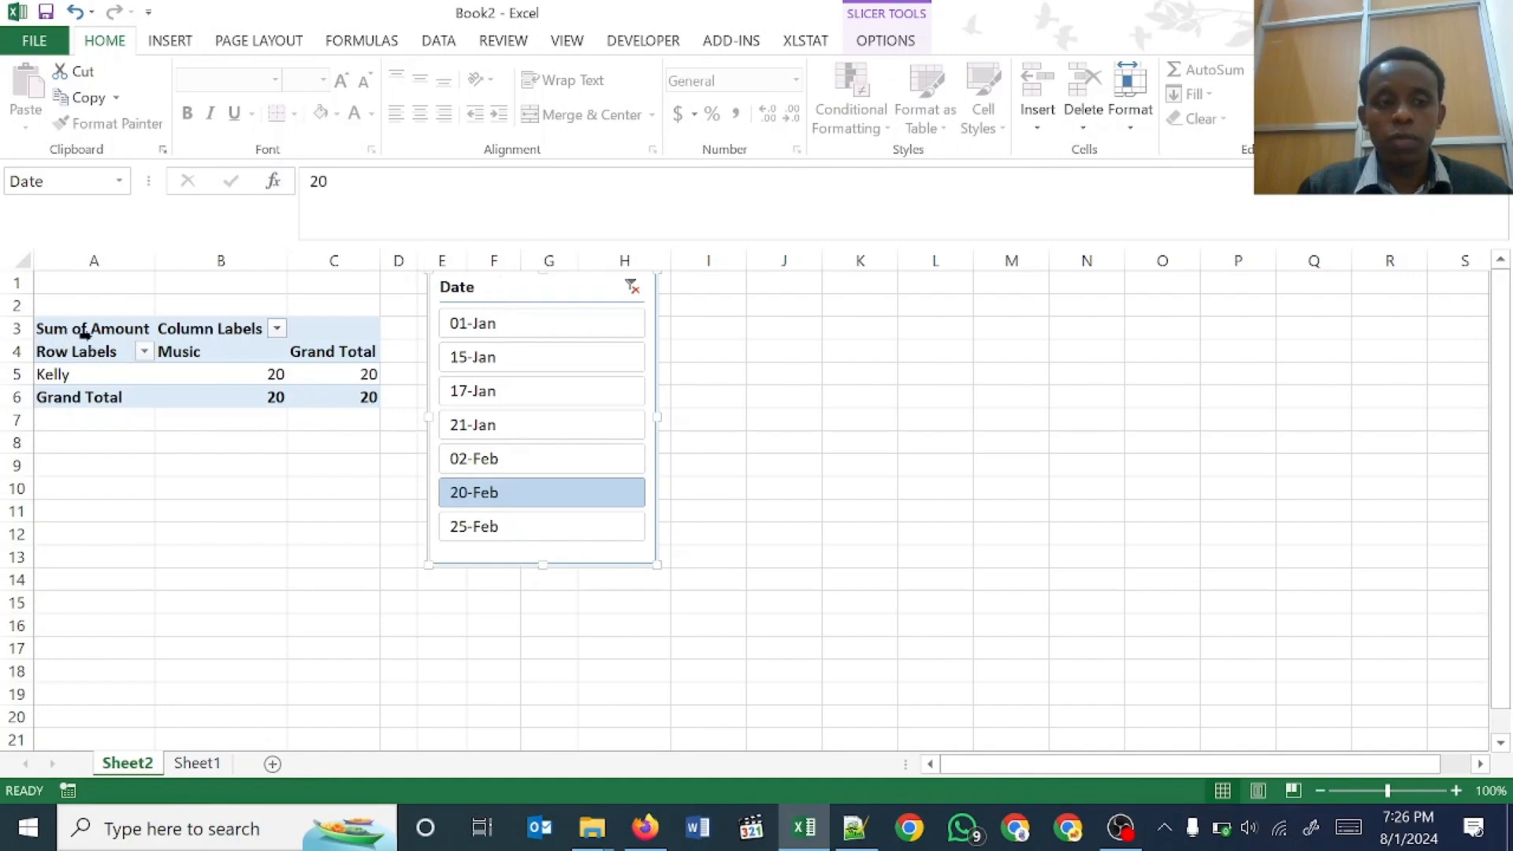
Step: Copy the pivot table A3:C6 to cell A12 and remove the Type field from the copy
drag(84, 331, 275, 396)
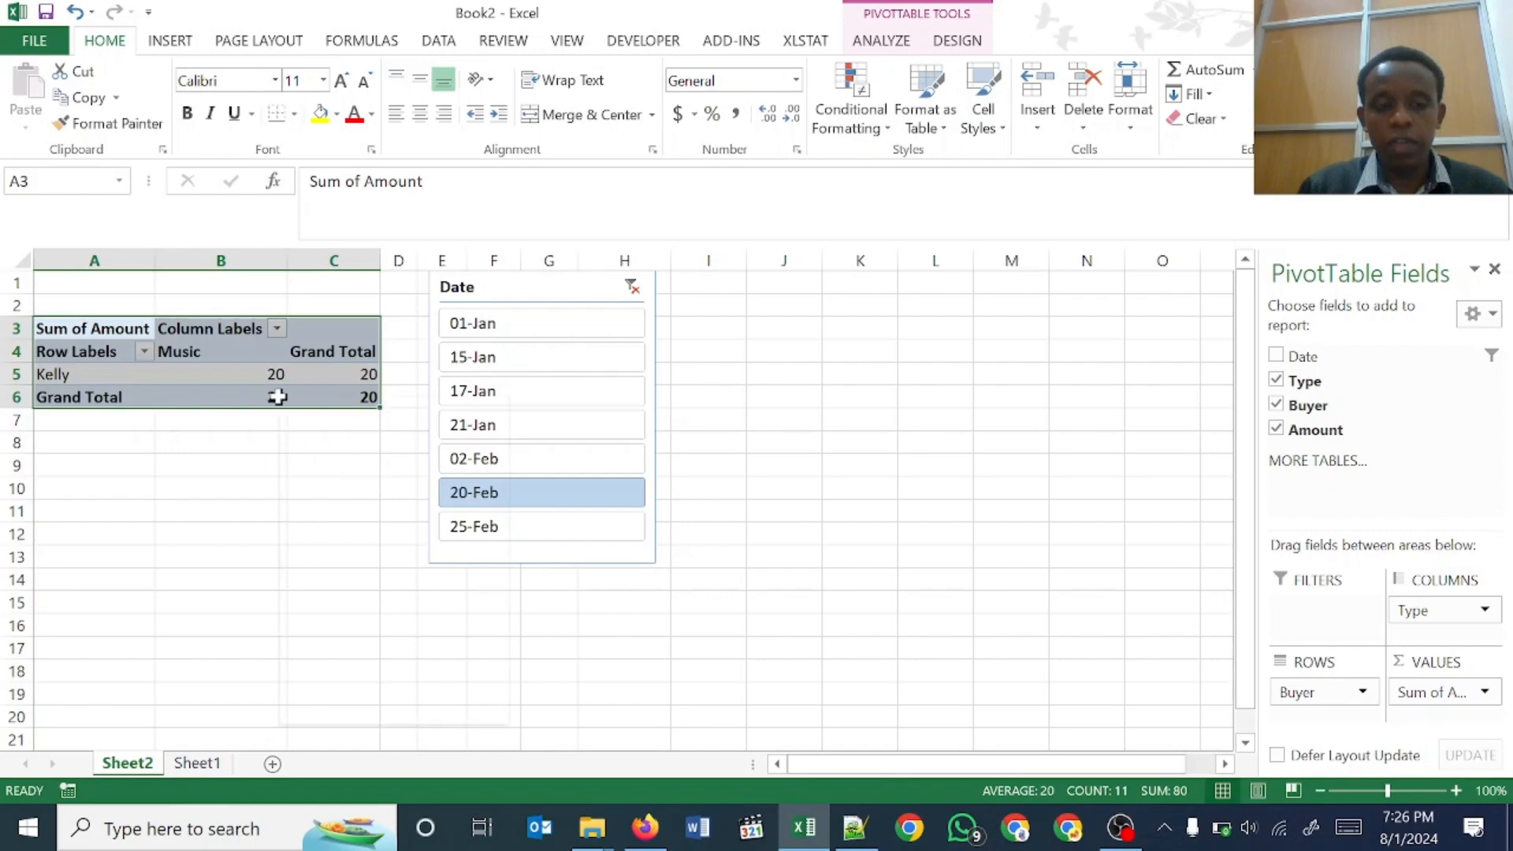
right_click(277, 396)
click(299, 412)
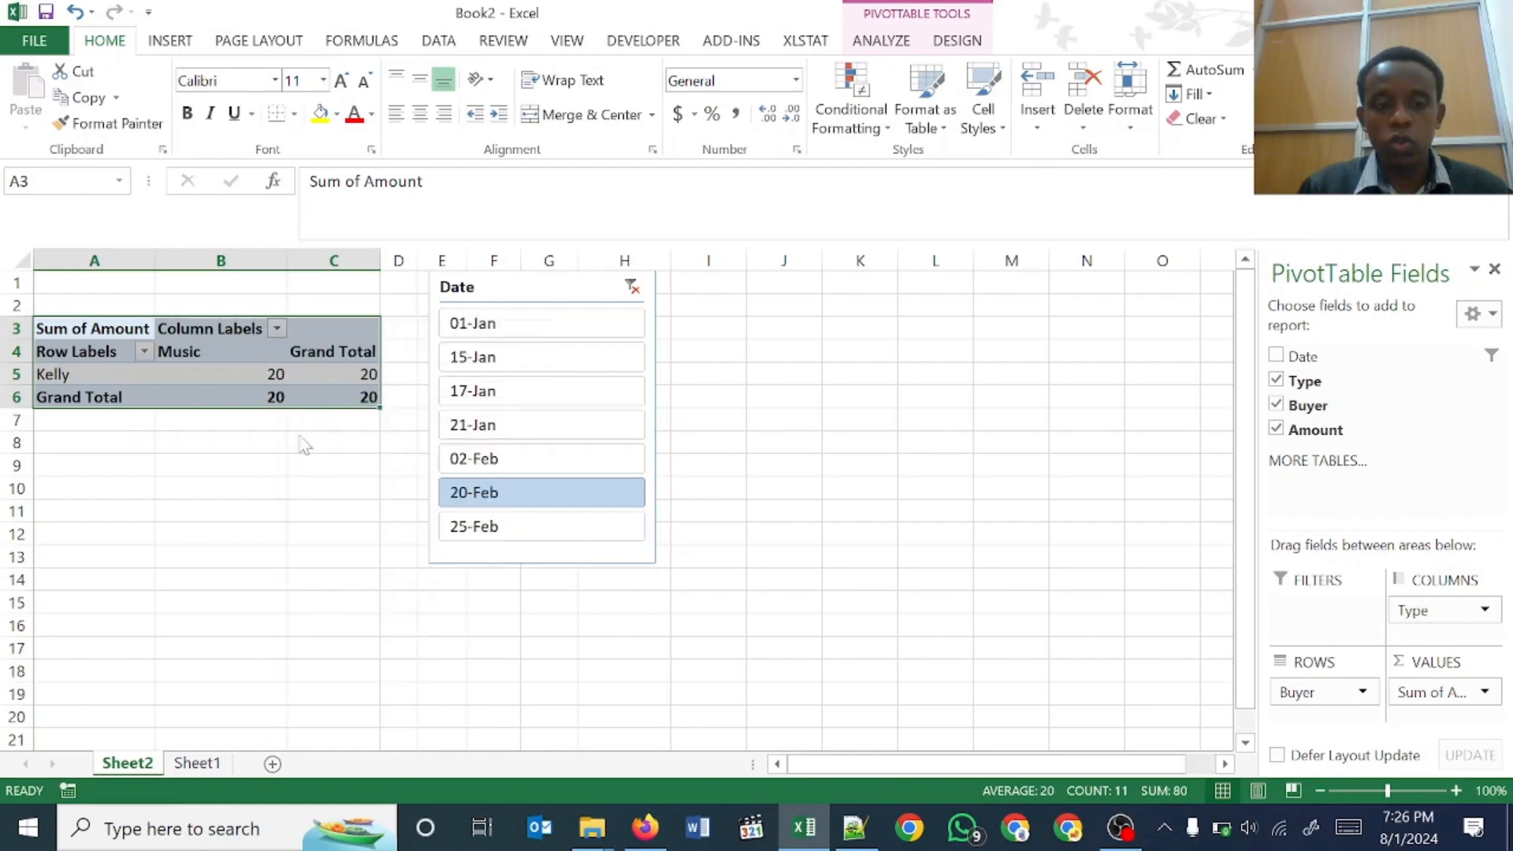
click(64, 534)
right_click(65, 535)
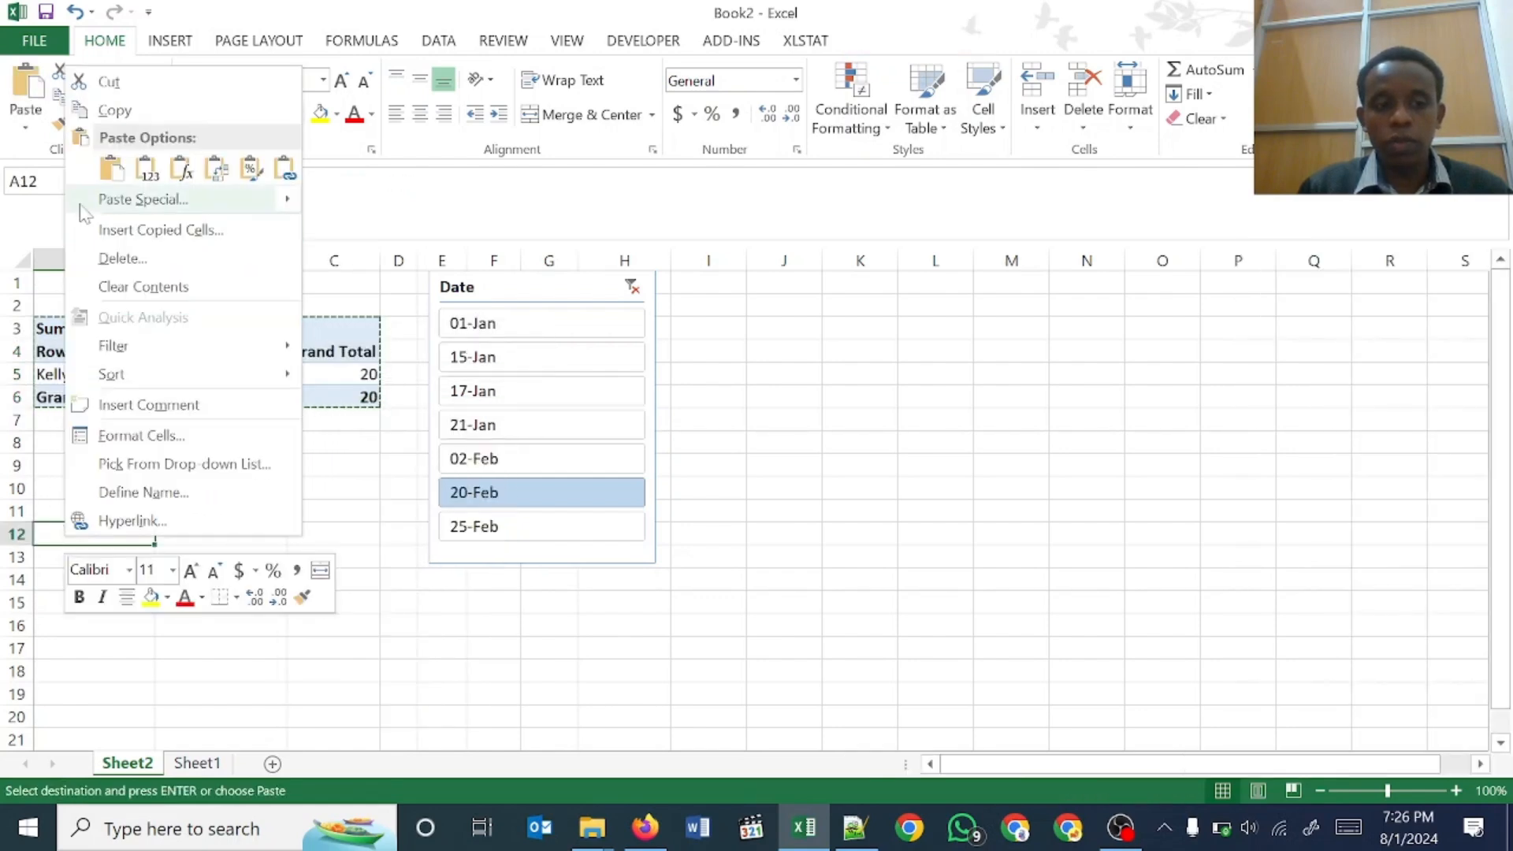
click(111, 167)
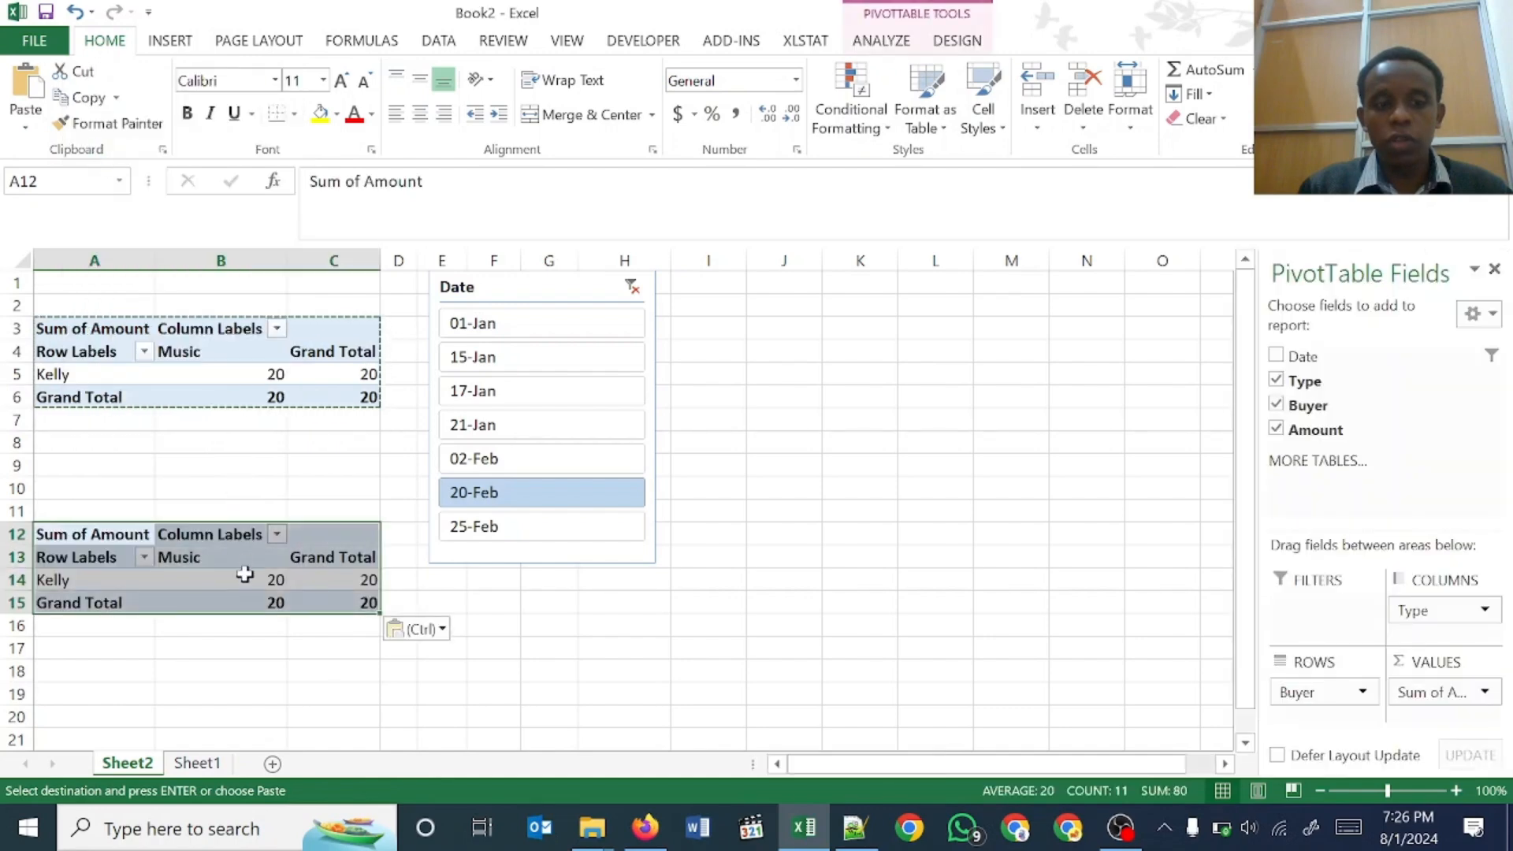
click(245, 574)
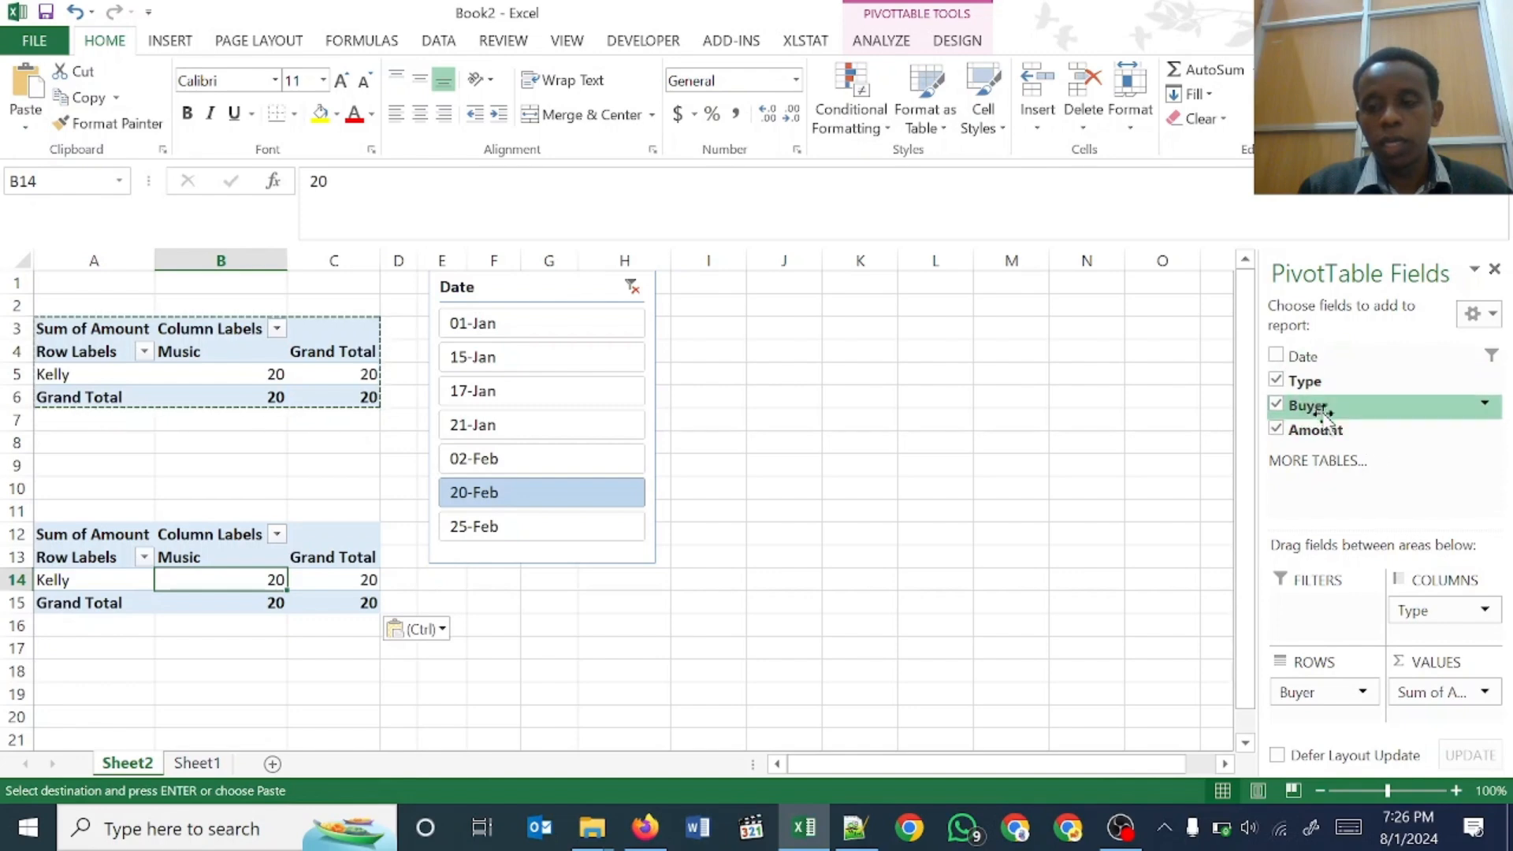
click(1276, 380)
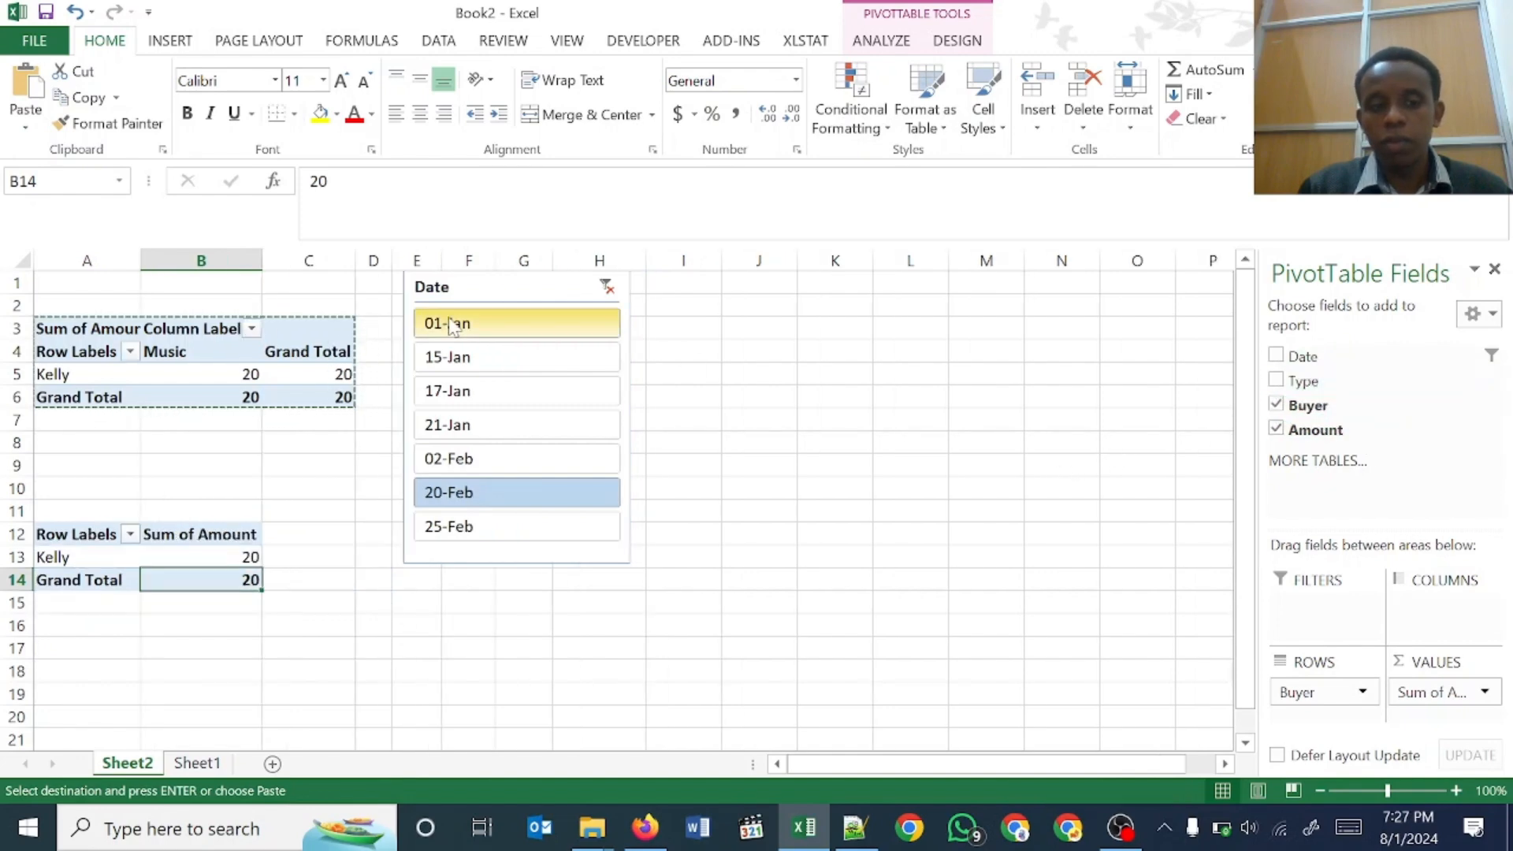
Step: In the upper pivot table, remove the Buyer field and move Type from columns to rows
click(240, 374)
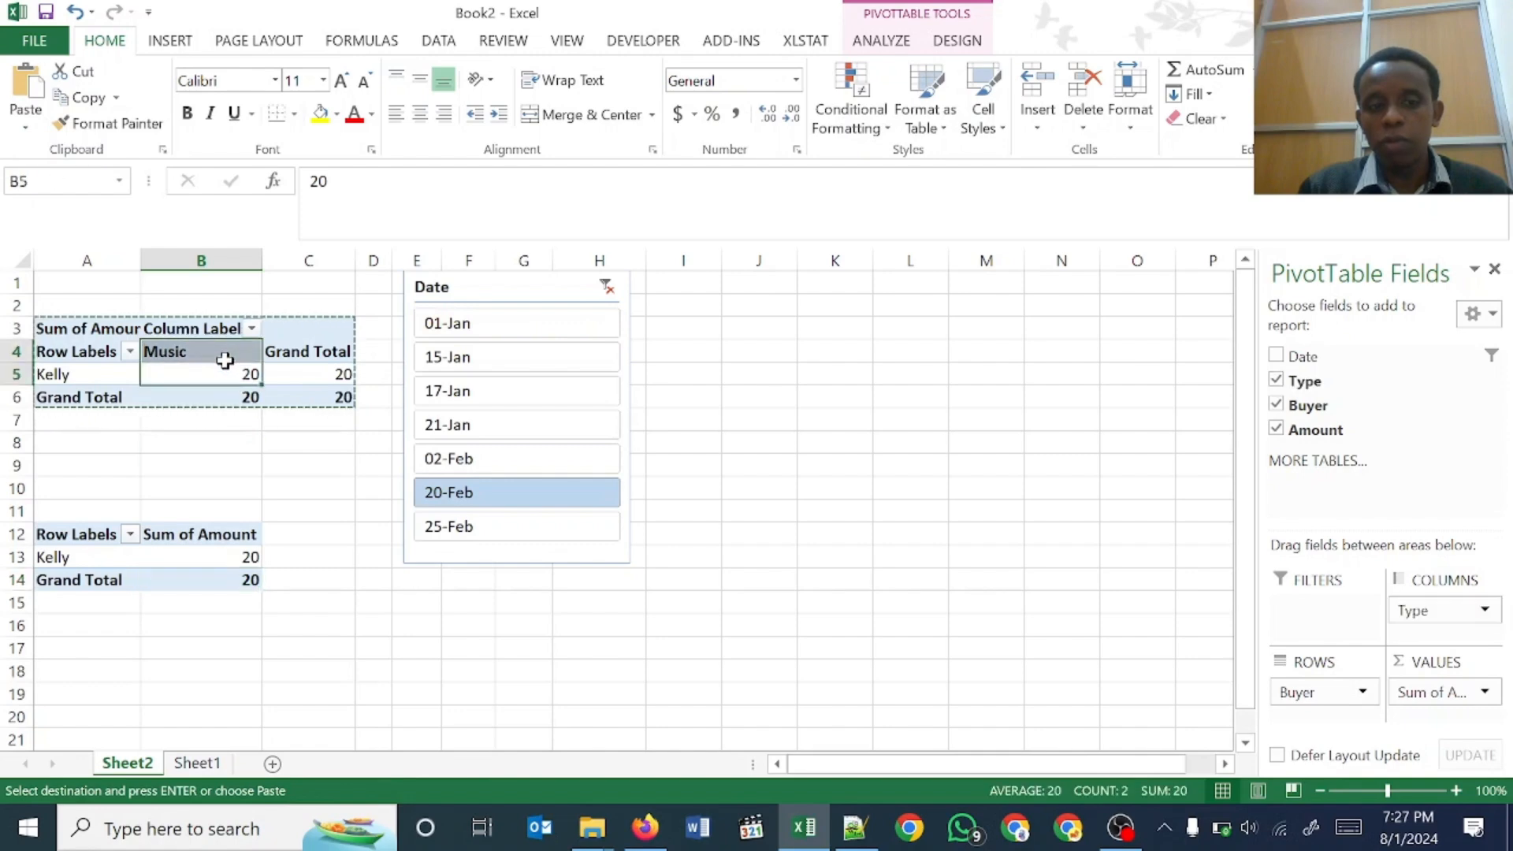
click(1276, 405)
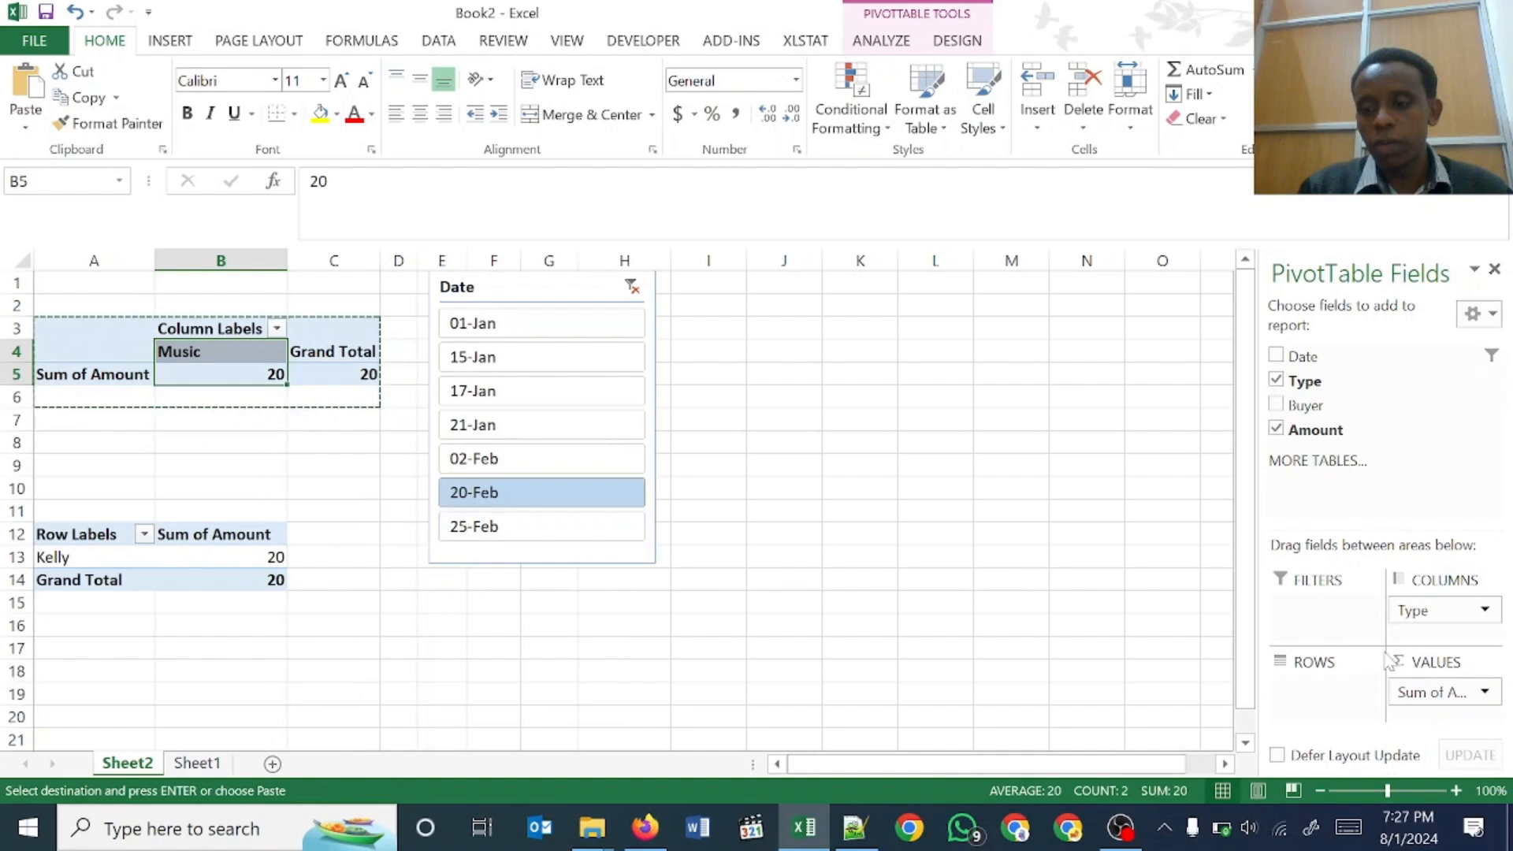
drag(1416, 609, 1324, 713)
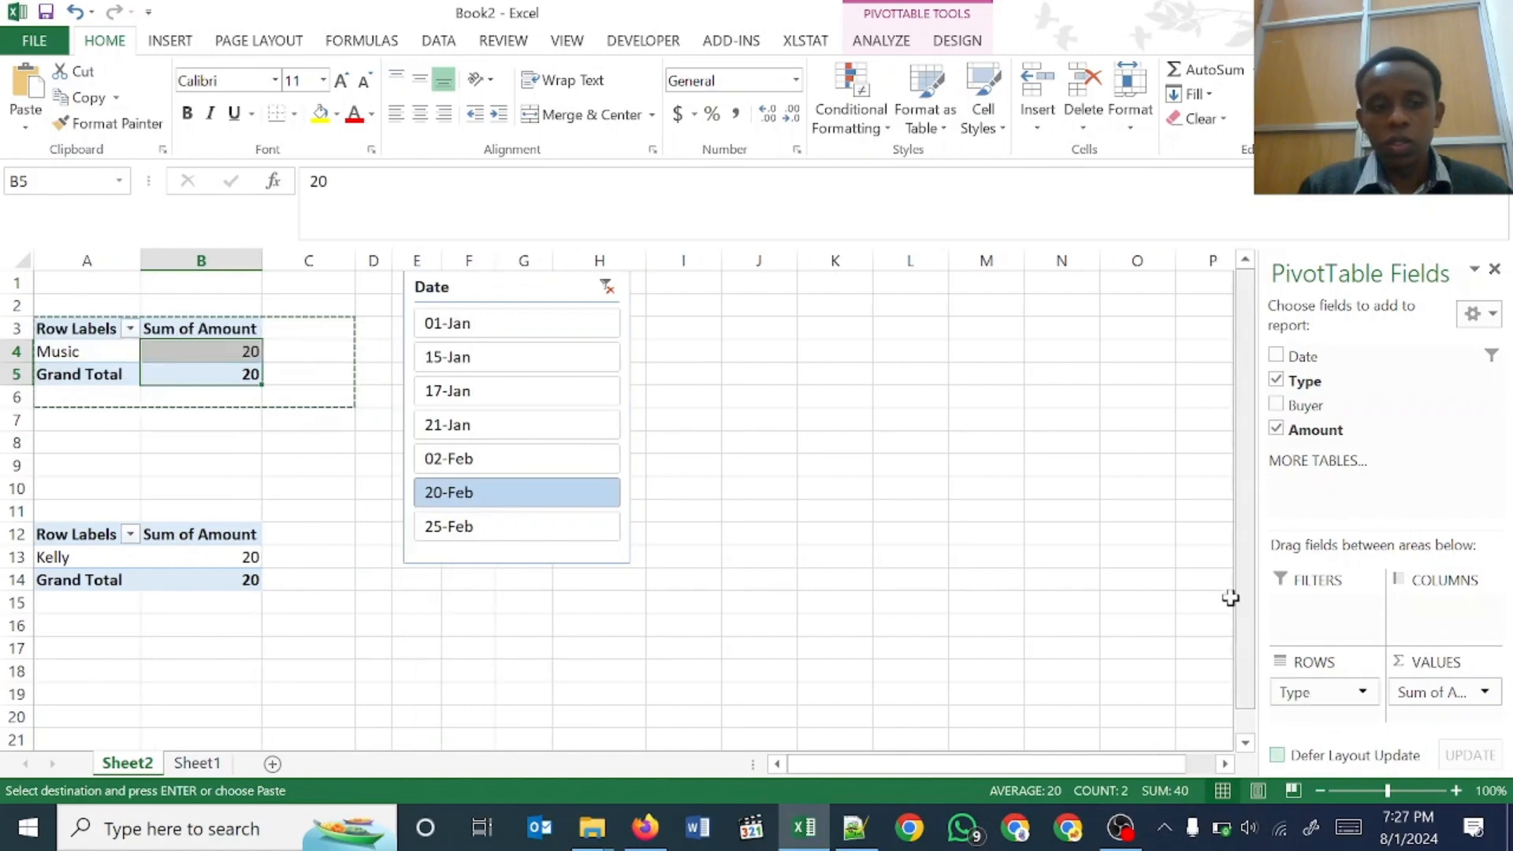
click(315, 443)
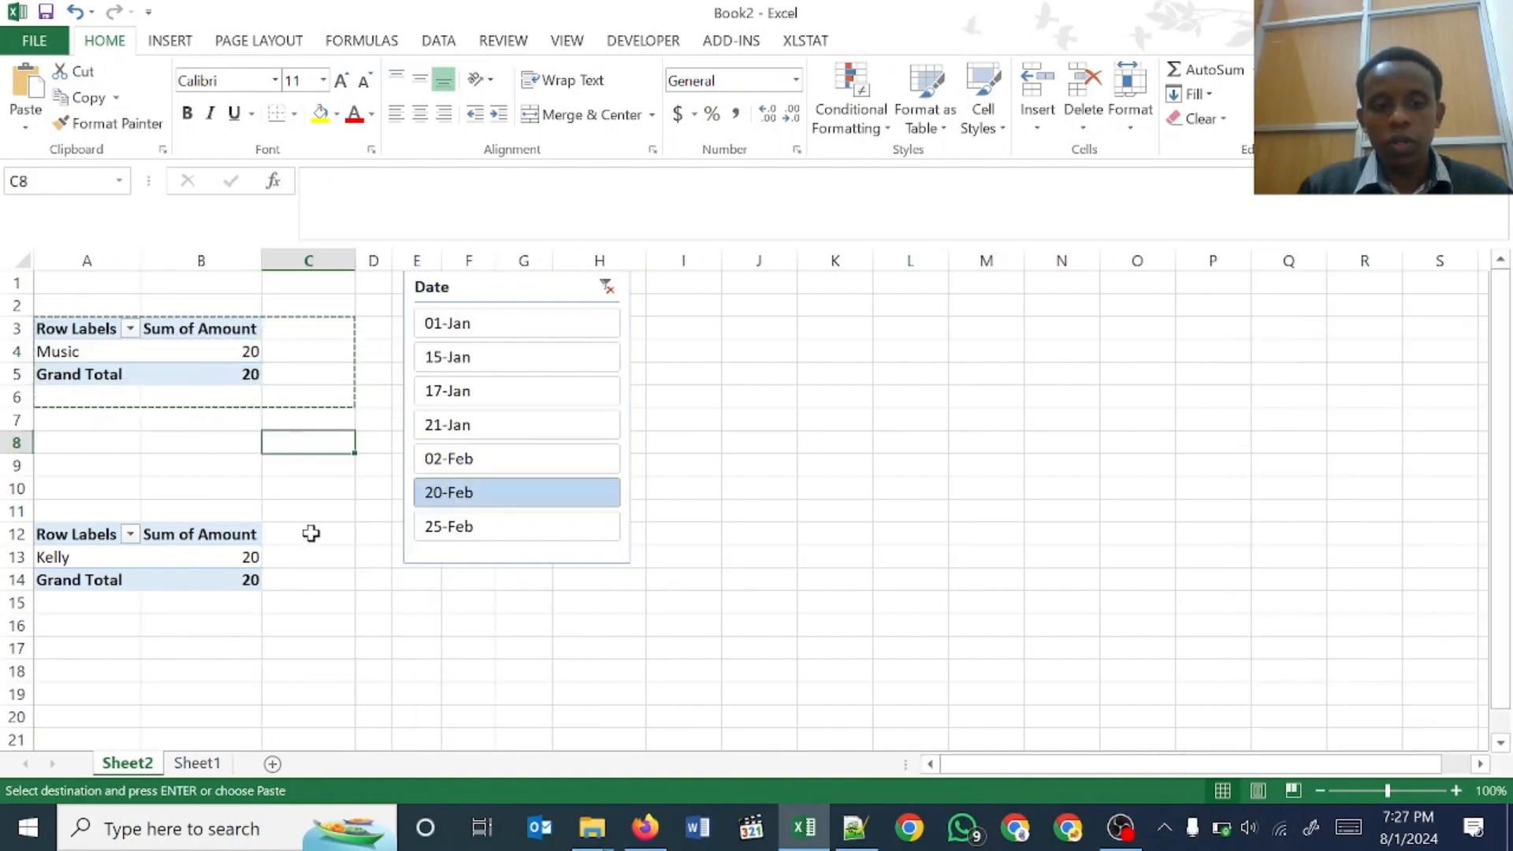
Step: Filter both pivot tables with the Date slicer to 21-Jan, 15-Jan, 02-Feb, 20-Feb and finally 17-Jan
click(492, 425)
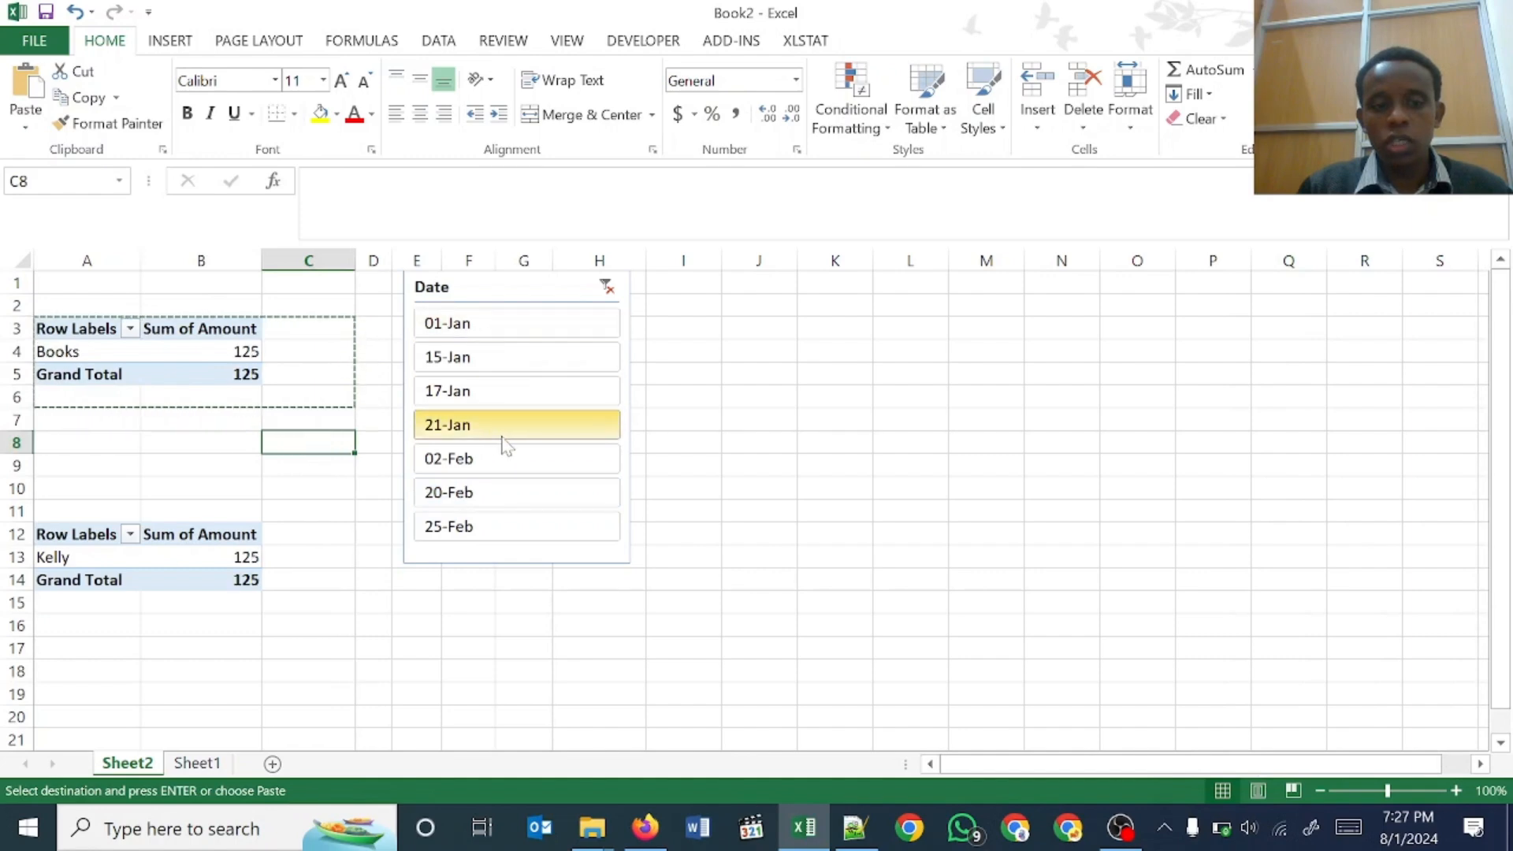
click(509, 356)
click(500, 456)
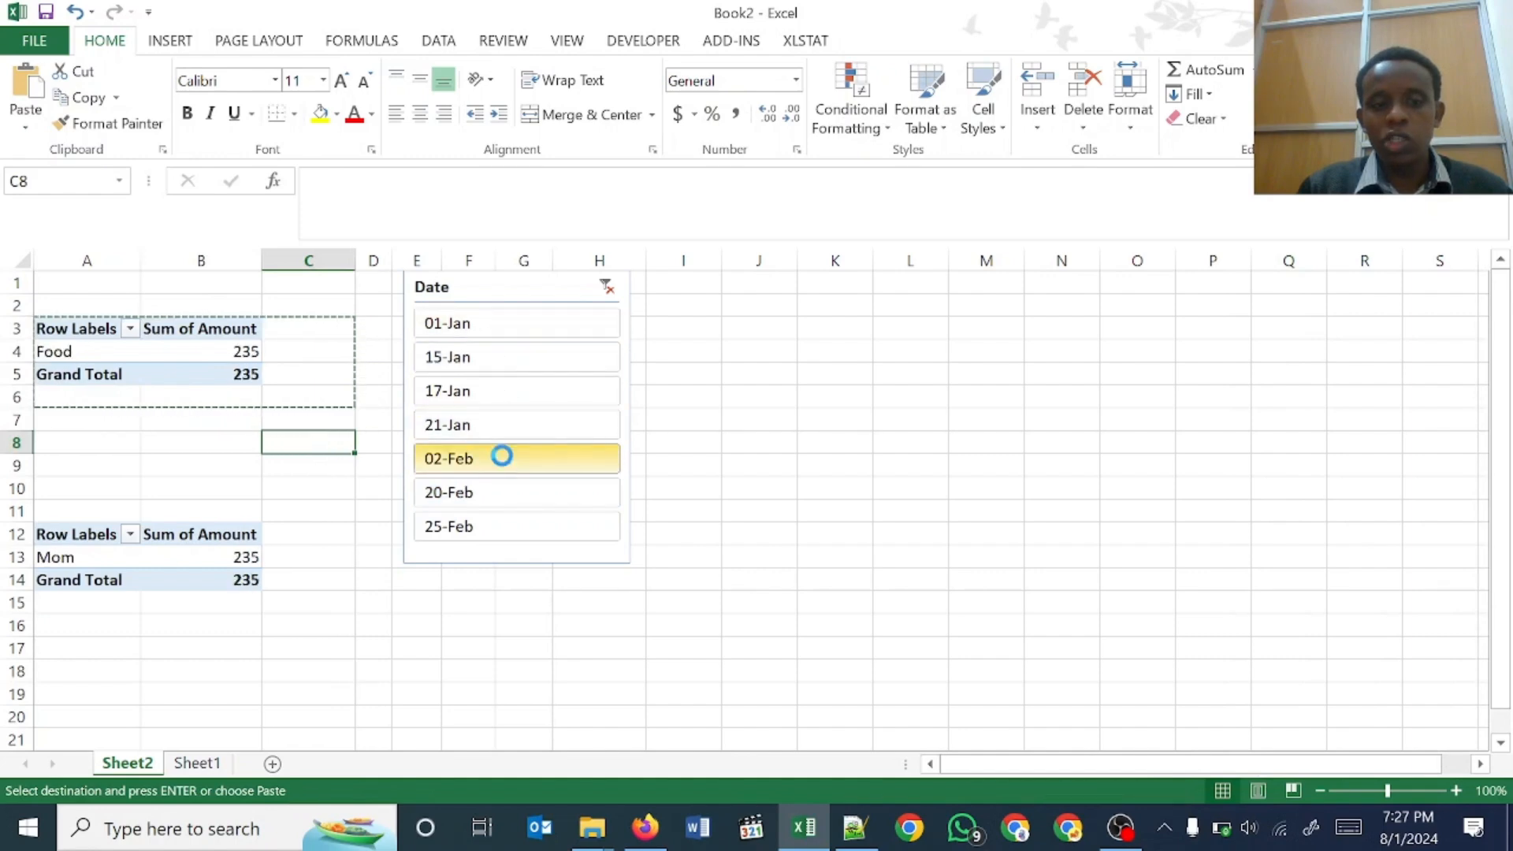
click(504, 496)
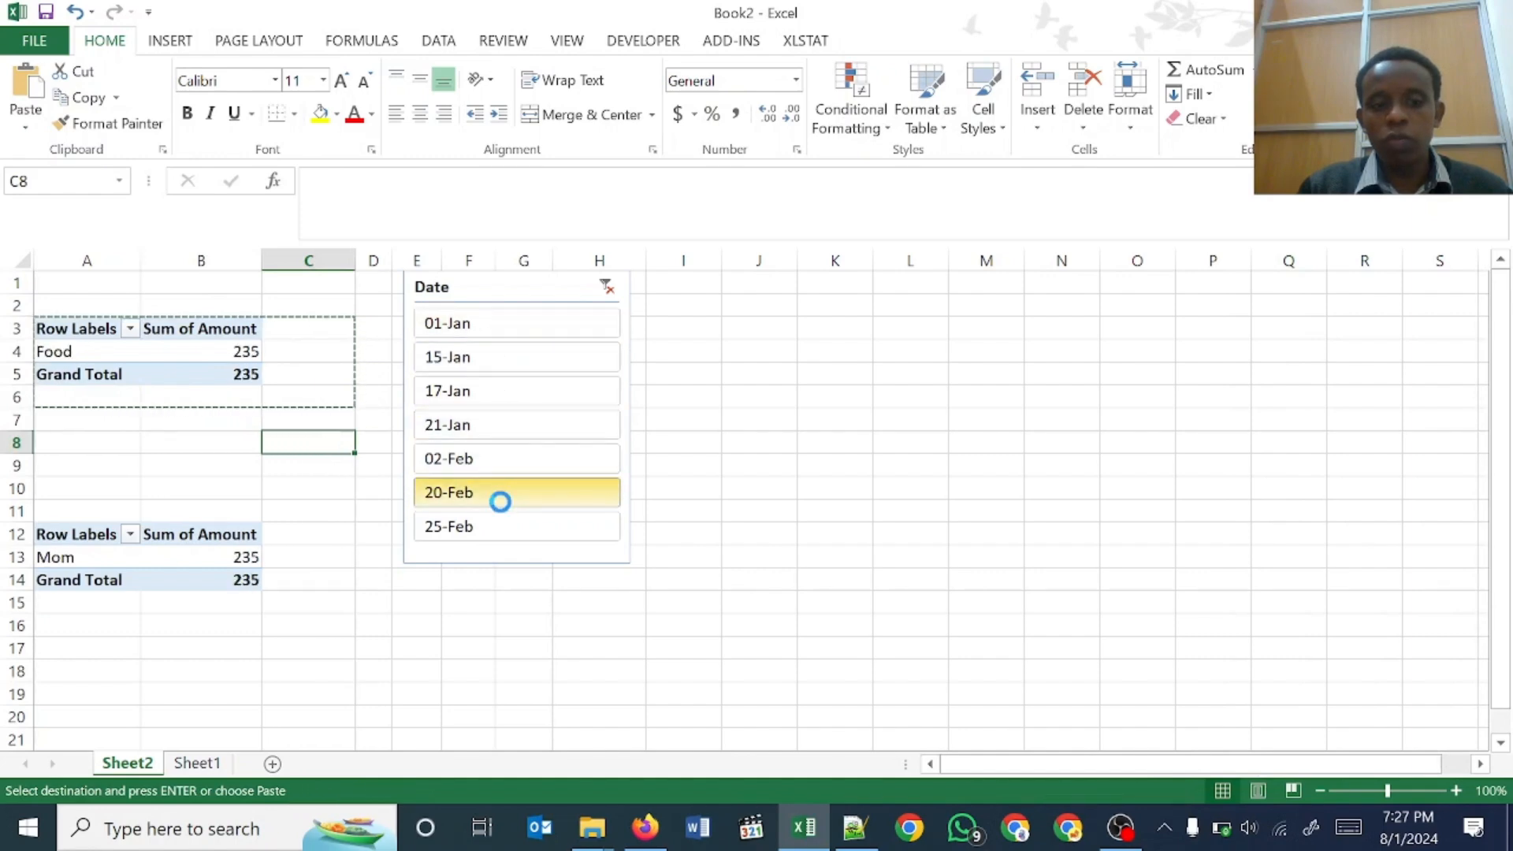
click(496, 392)
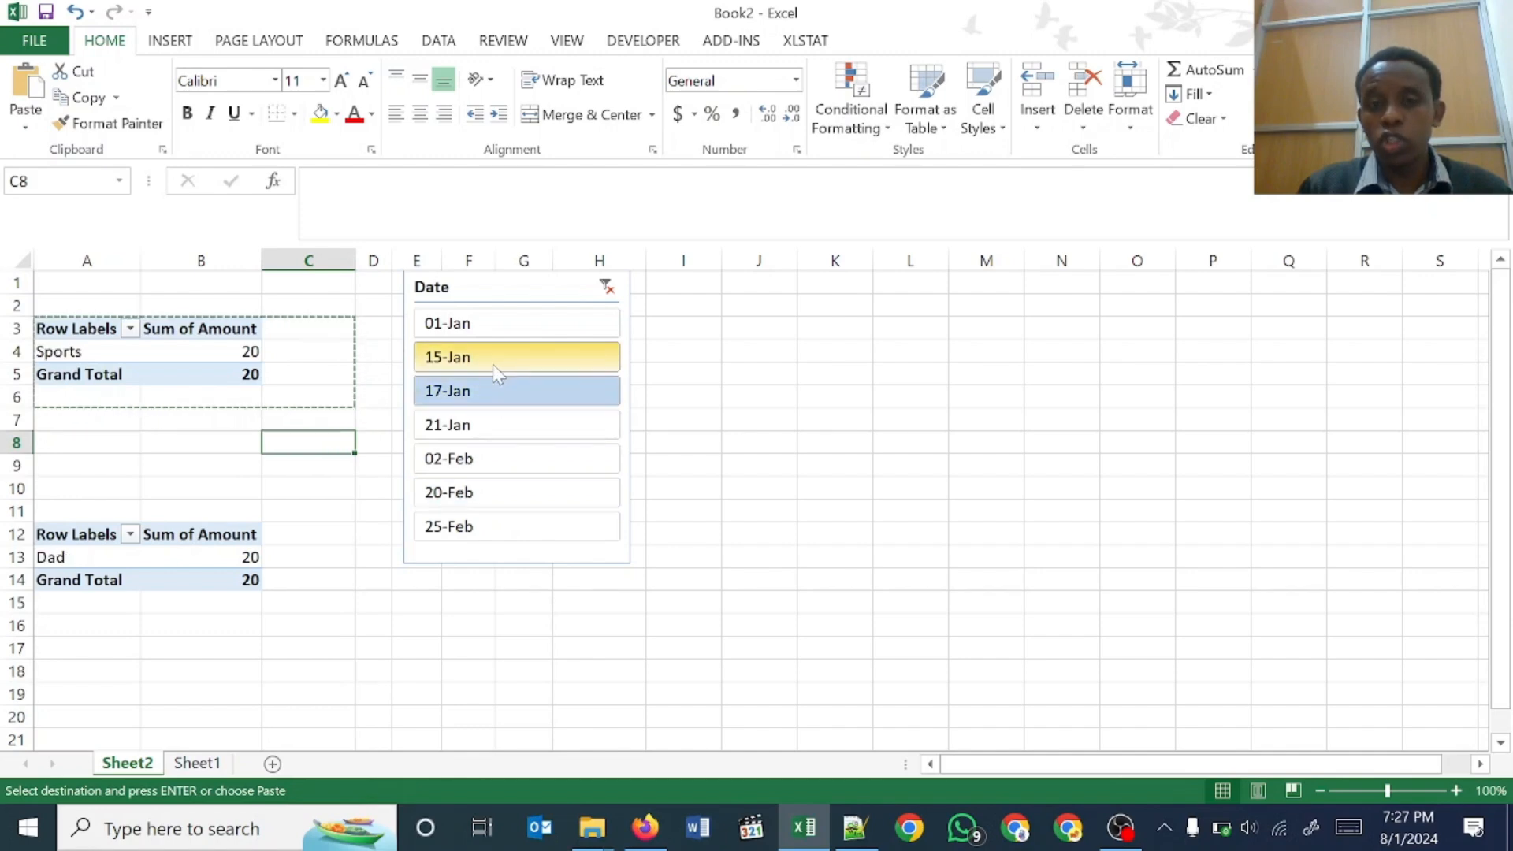
Step: Select the slicer, the lower and the upper pivot table in turn, and open the source data on Sheet1
click(470, 291)
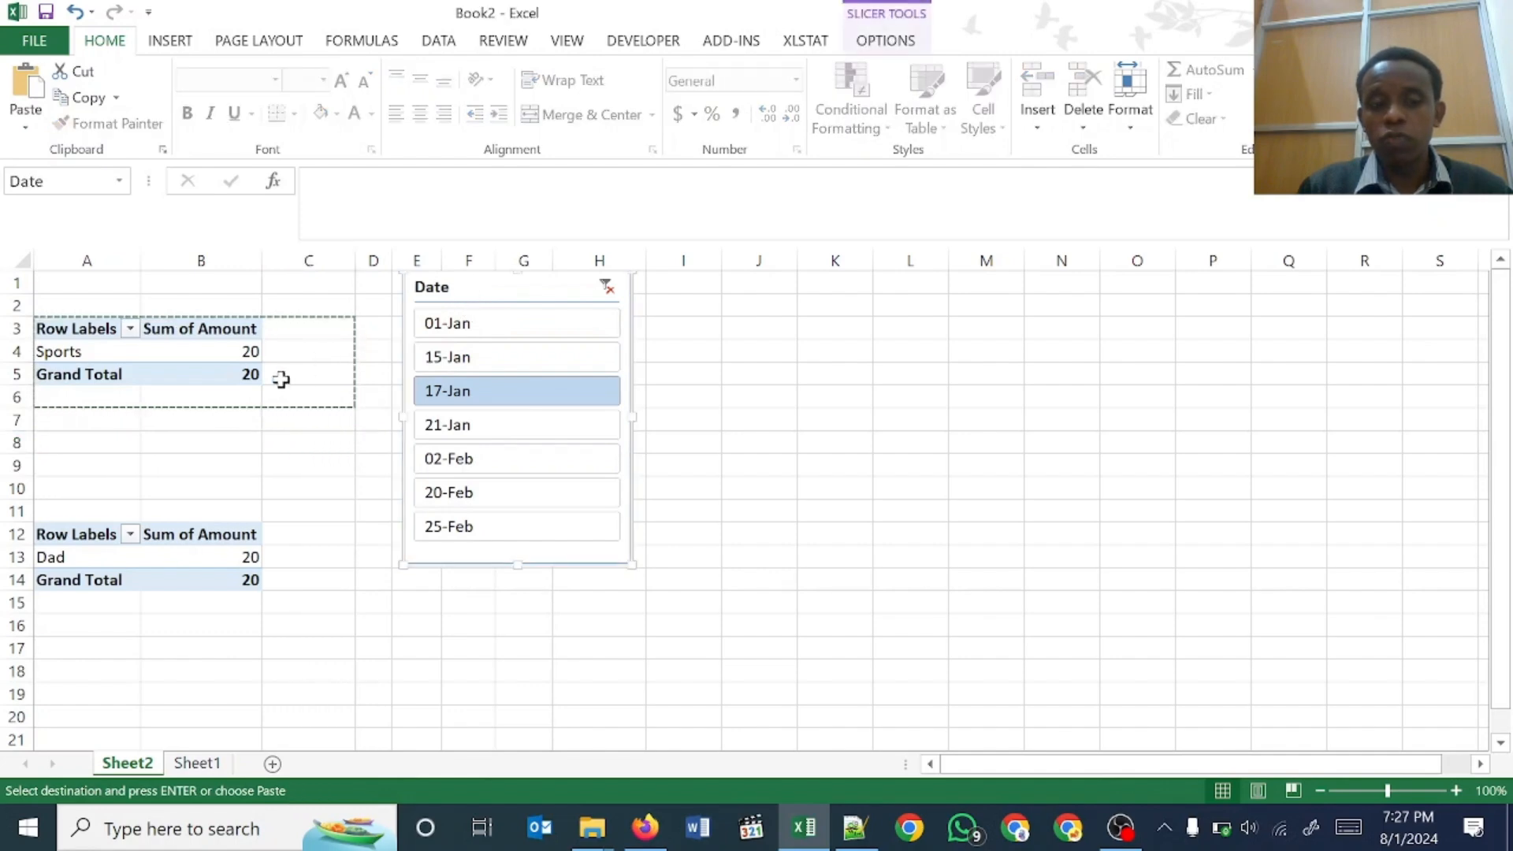
drag(59, 534, 237, 580)
drag(75, 330, 206, 361)
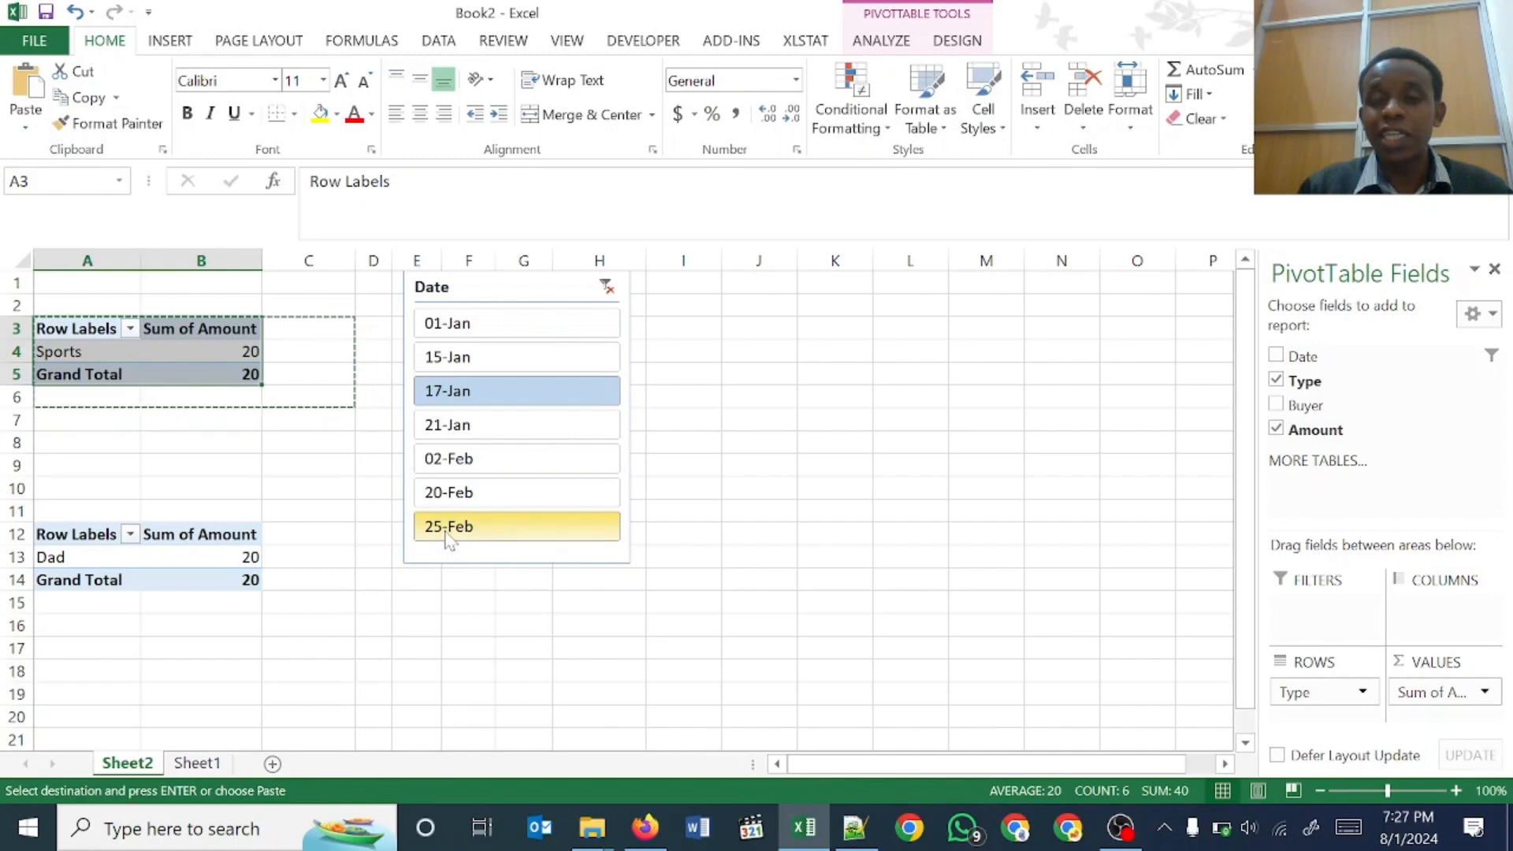
click(197, 763)
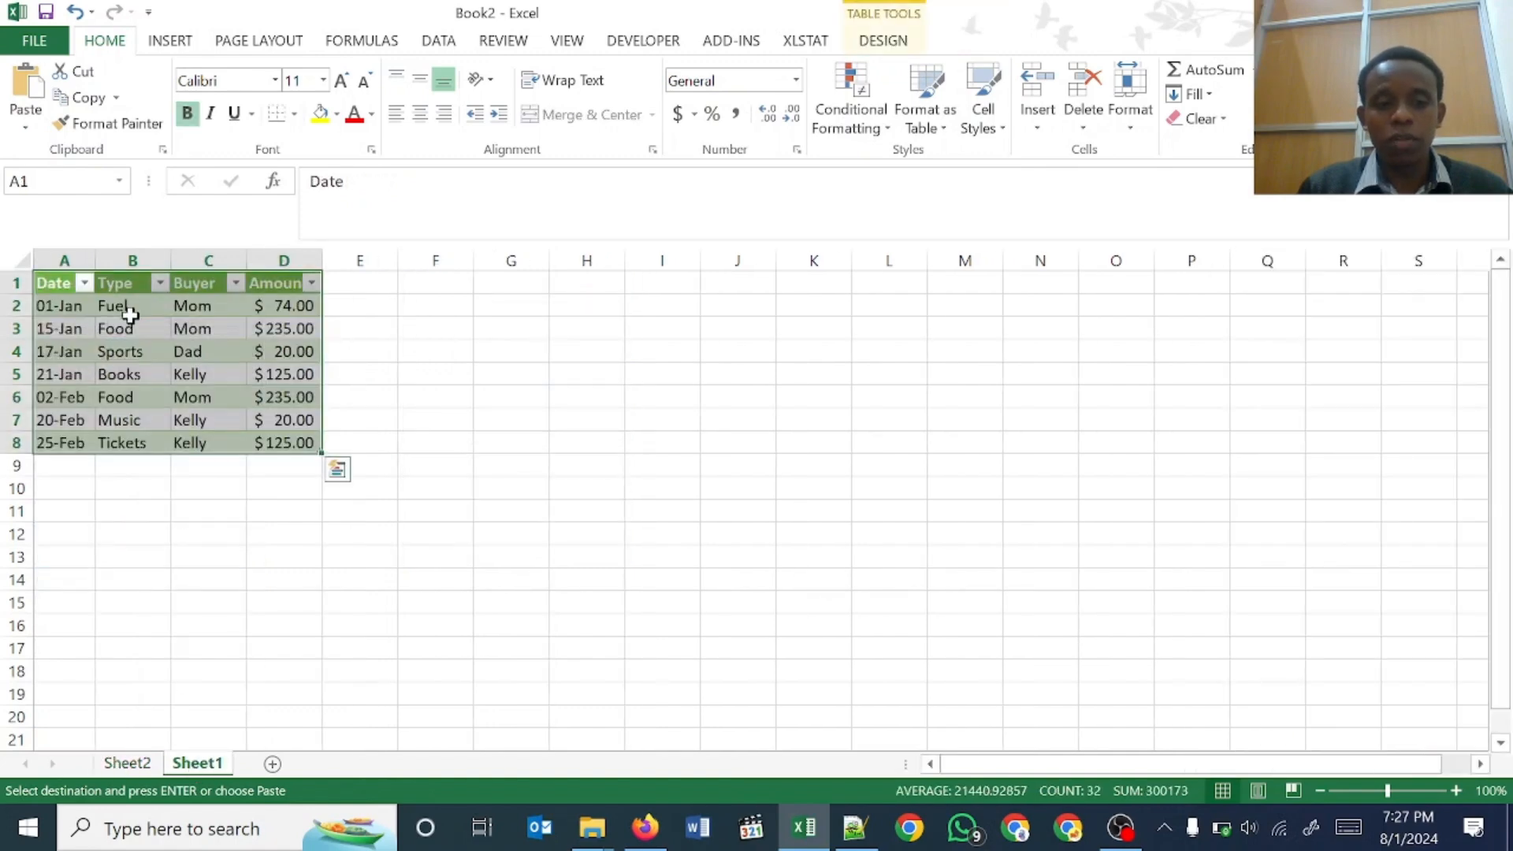
Step: Create a pivot table from the Expenses13 table on the existing worksheet at Sheet2 cell A17
click(169, 40)
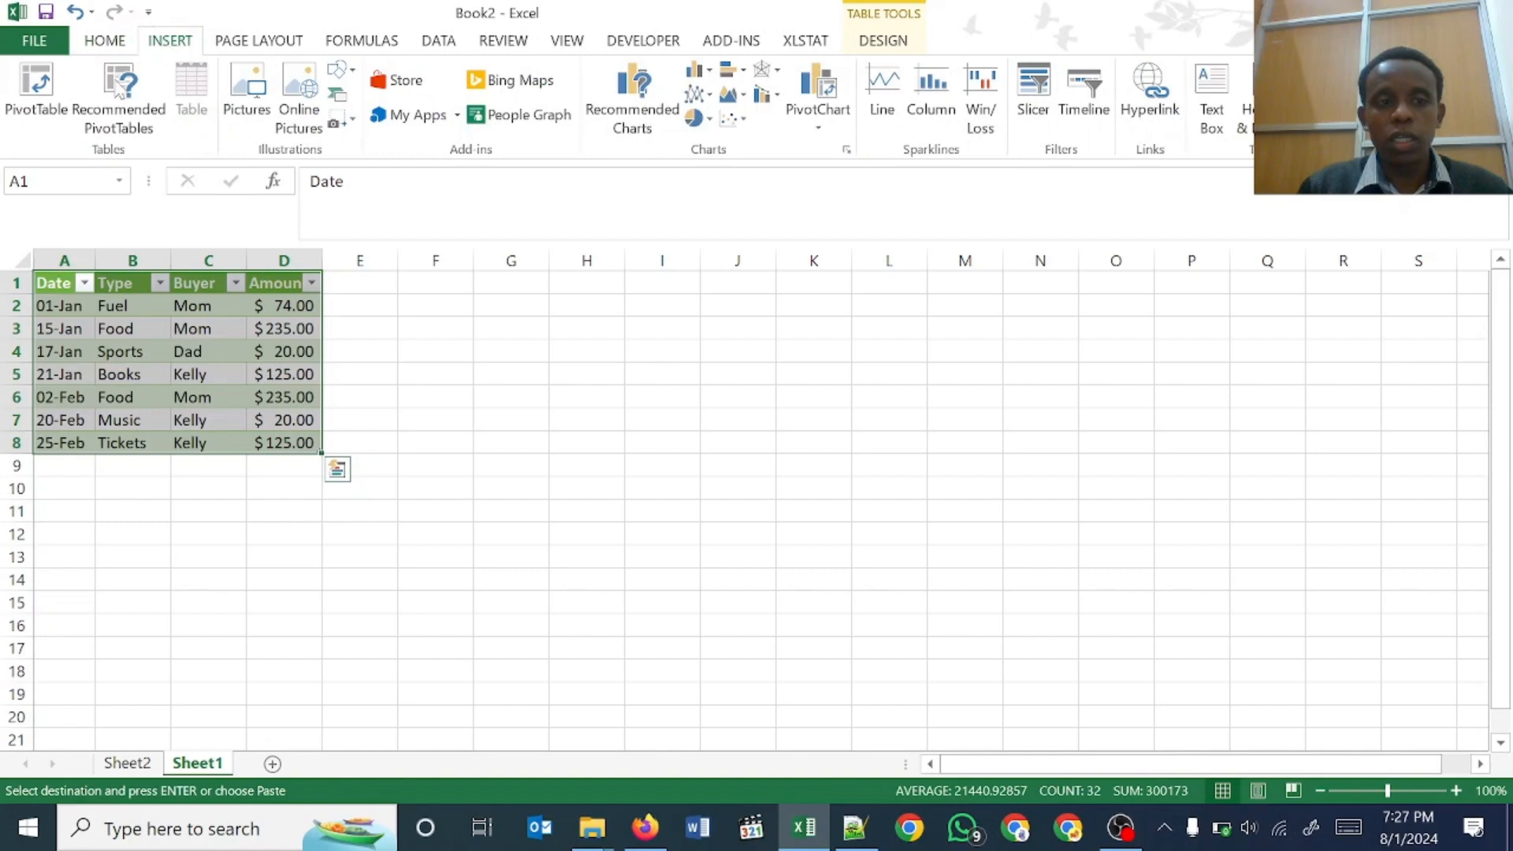
click(34, 87)
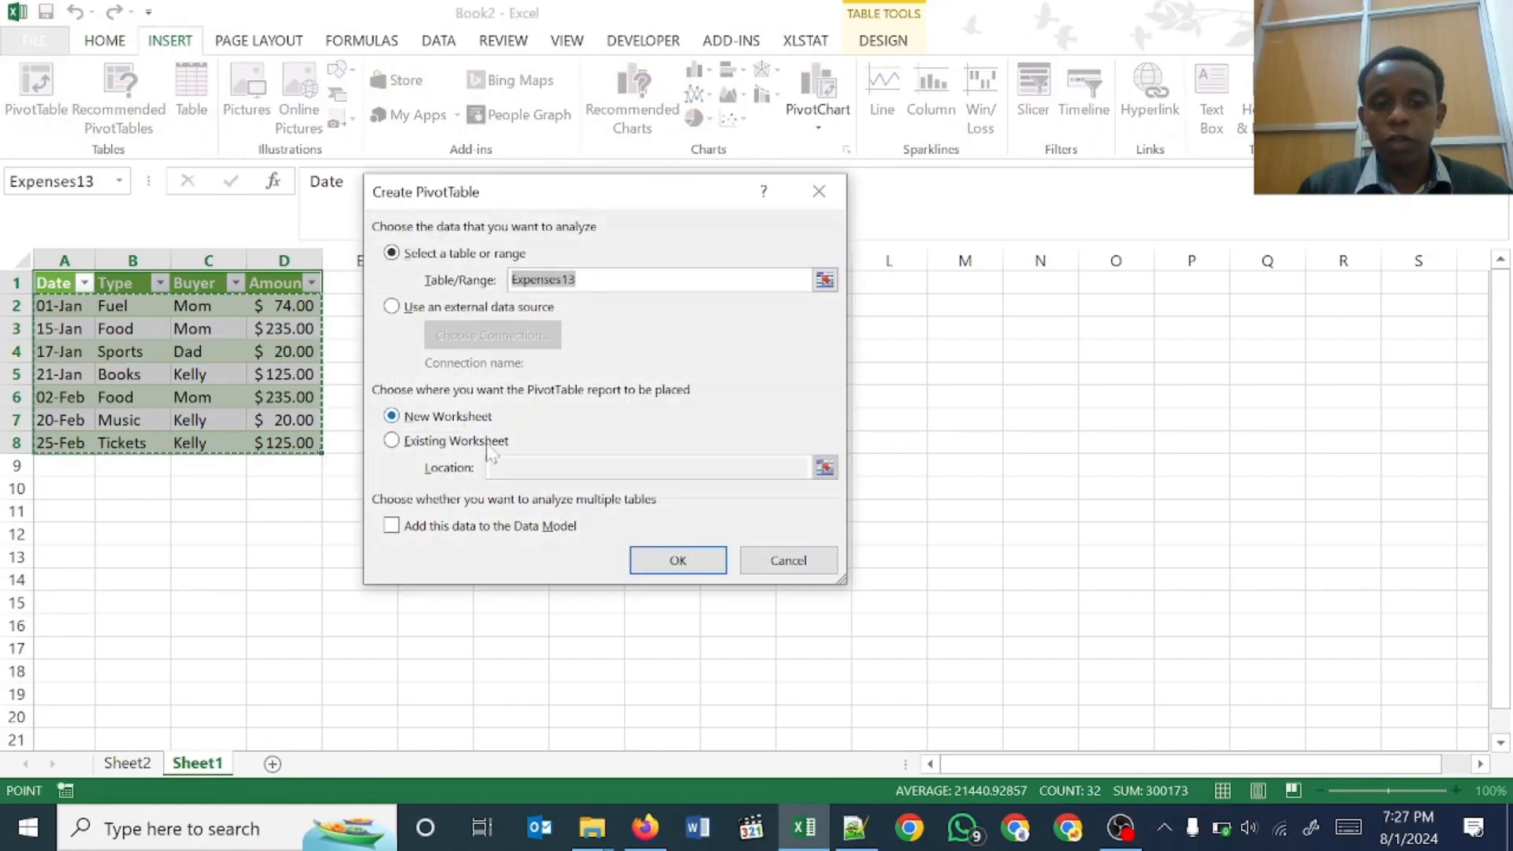
click(454, 443)
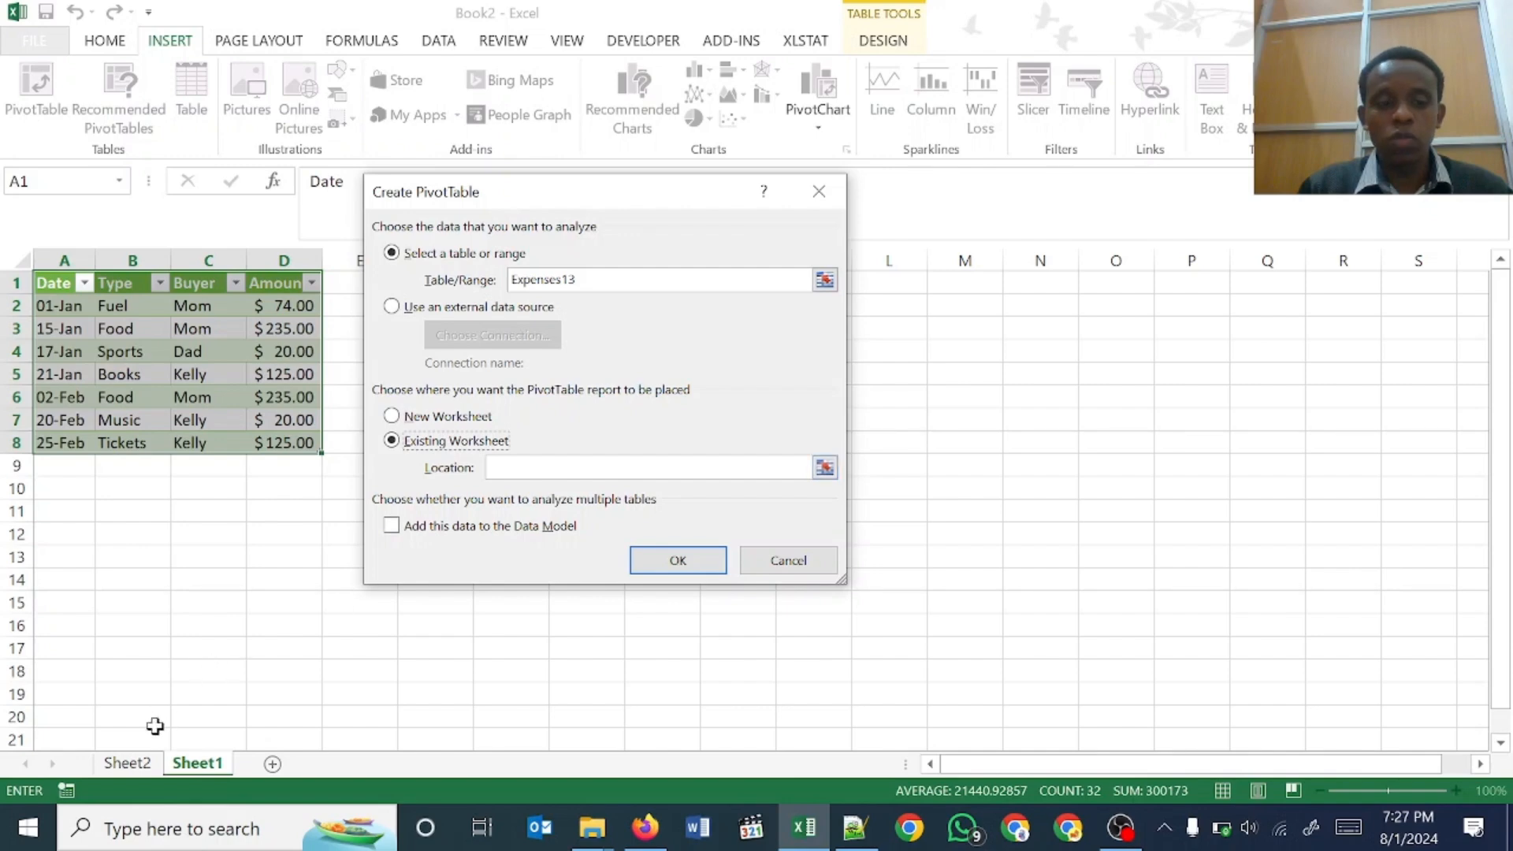
click(128, 763)
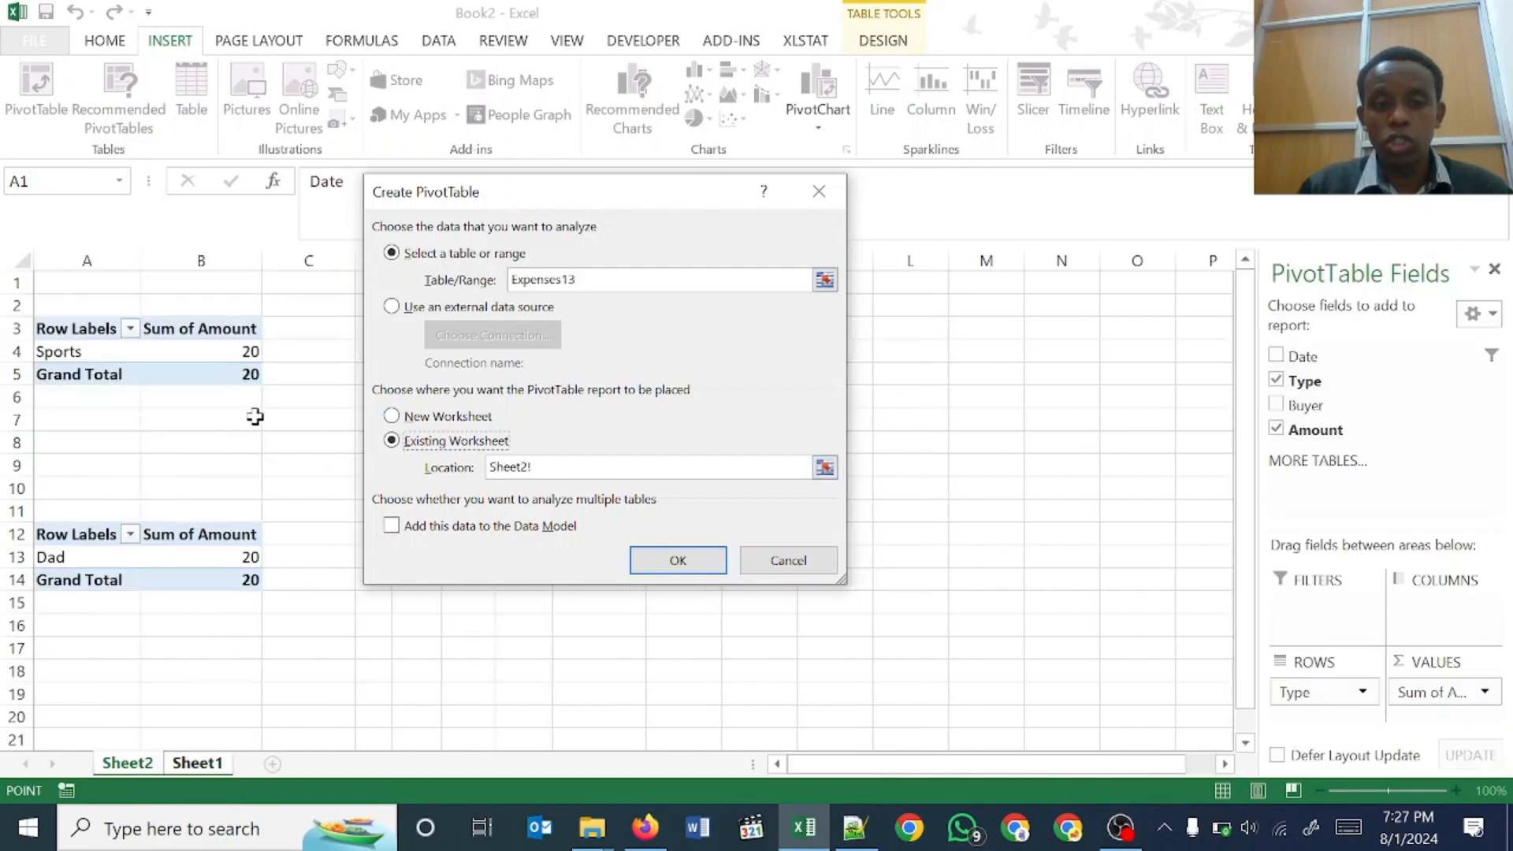
click(92, 653)
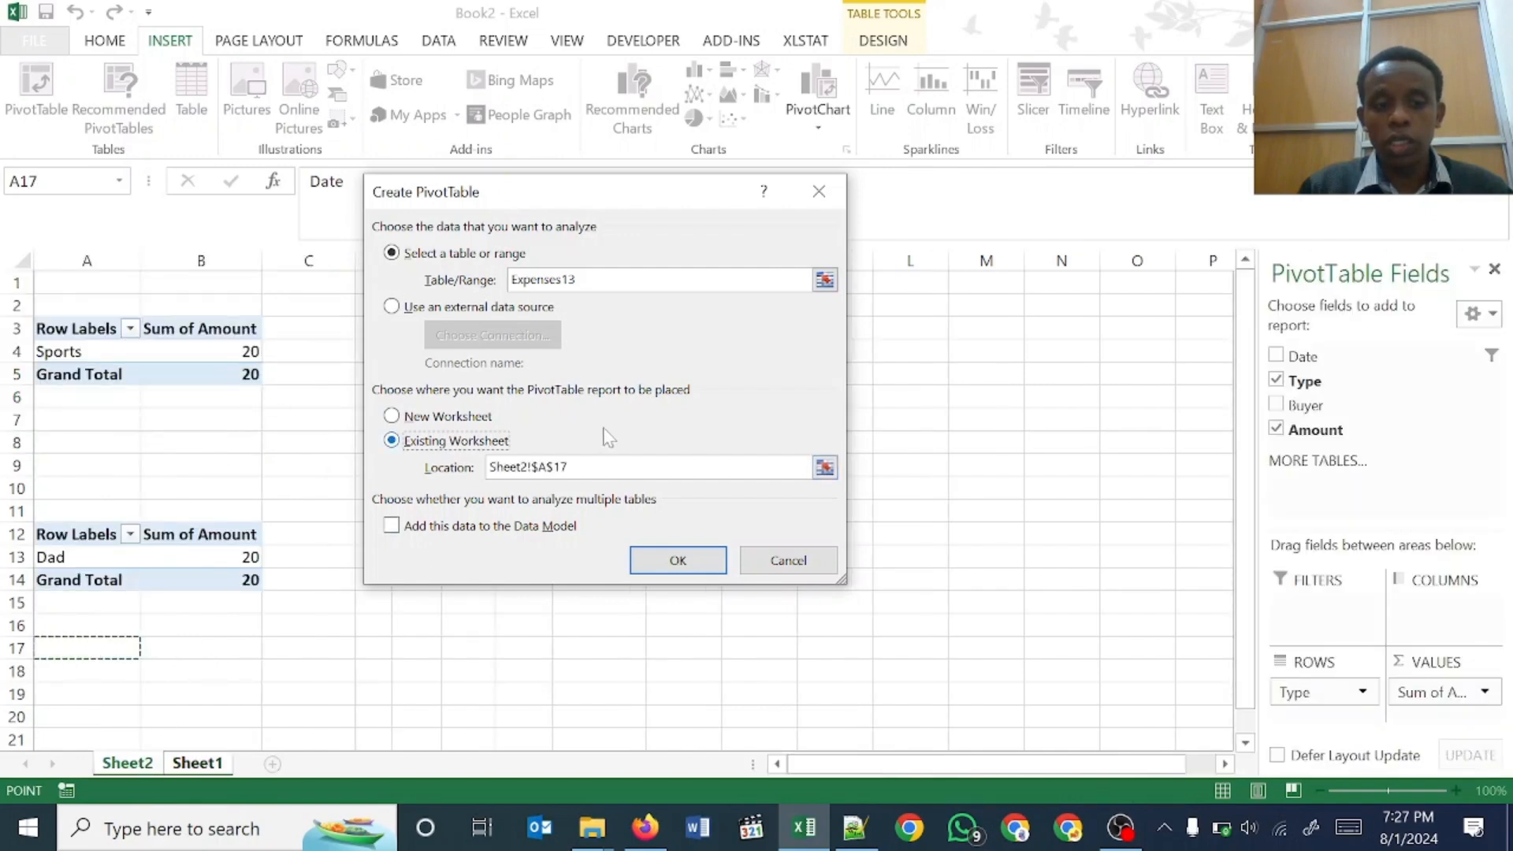
click(684, 558)
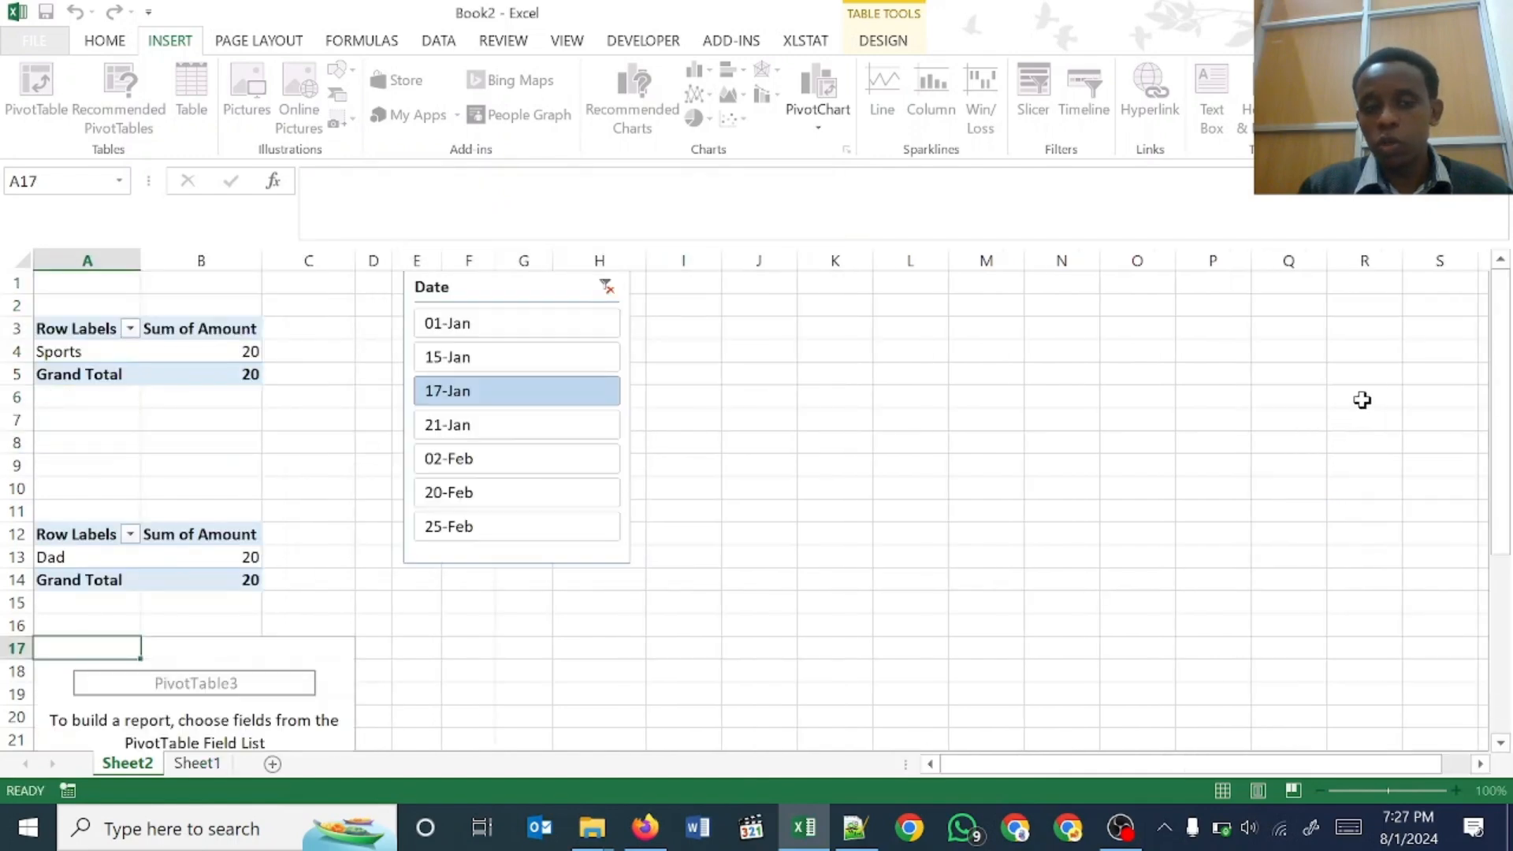
Step: In the pivot table at A17, place Buyer in rows and add Sum of Amount and Count of Type as values
drag(1340, 429, 1434, 713)
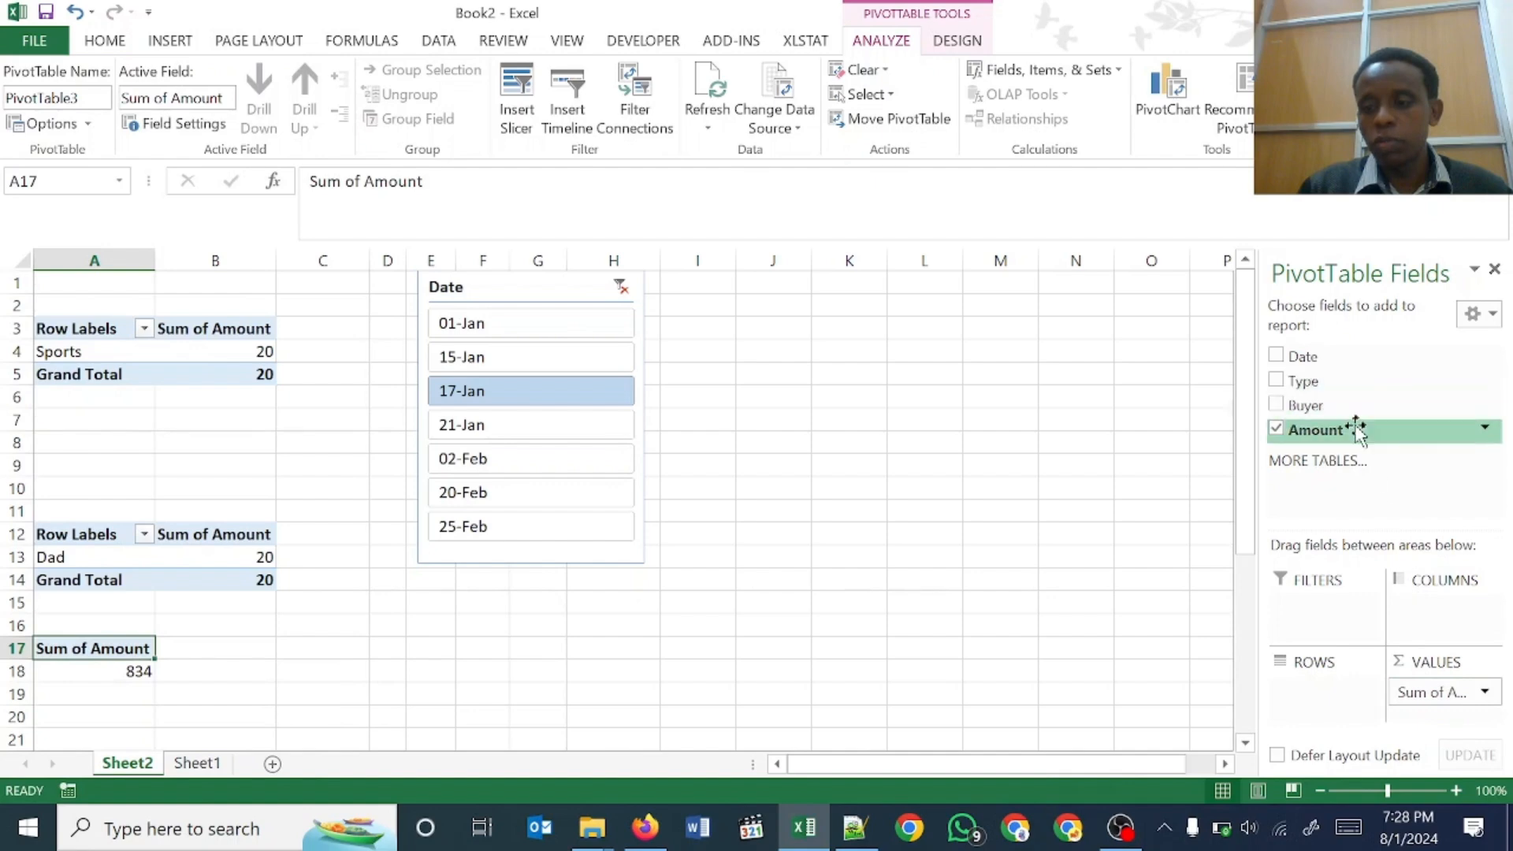
drag(1340, 405, 1428, 697)
drag(1438, 709, 1438, 713)
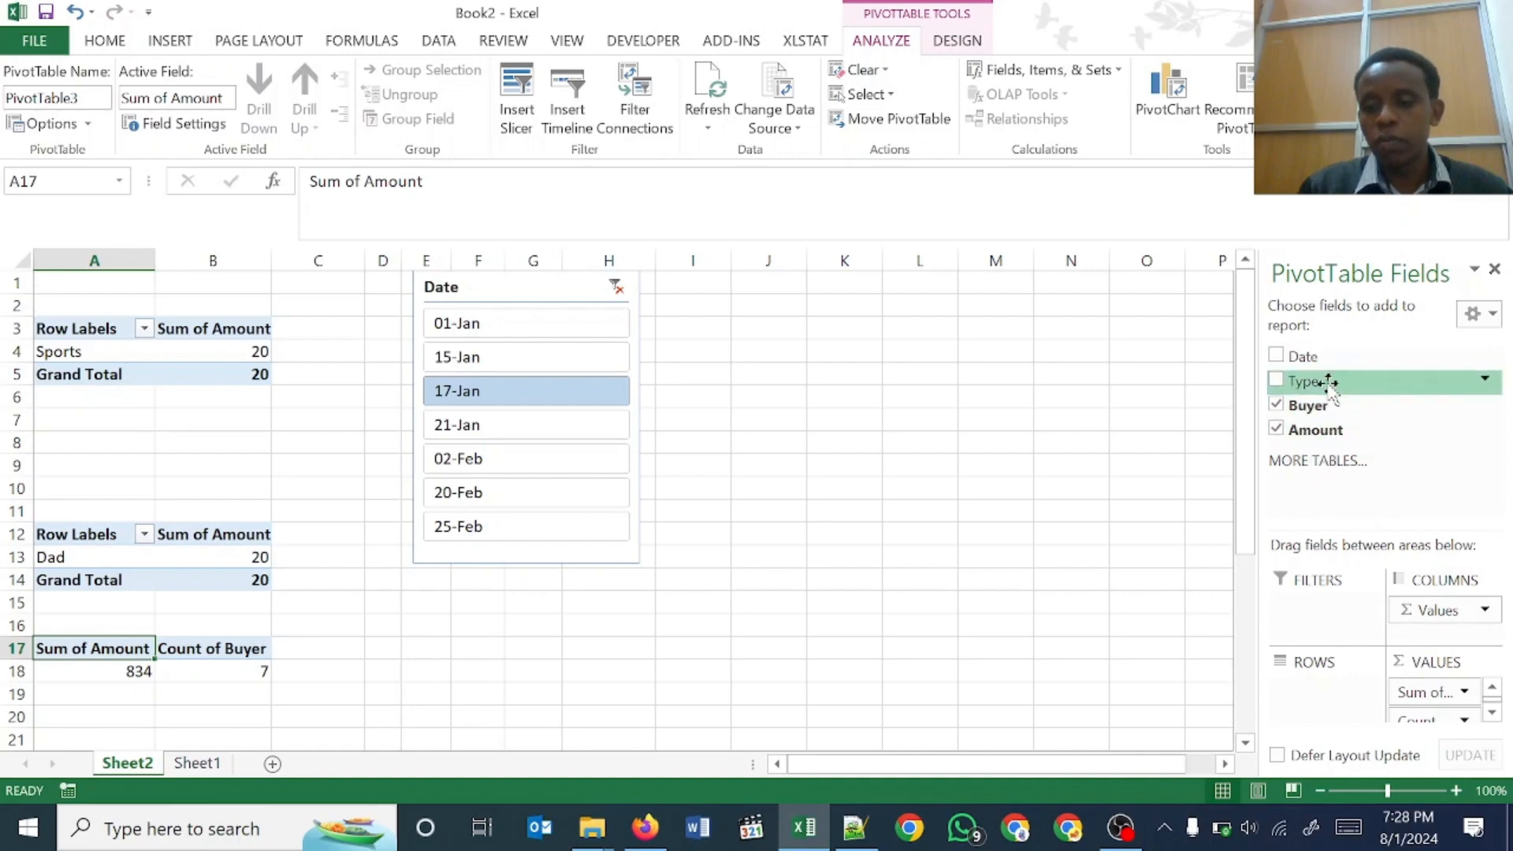
drag(1324, 381, 1417, 718)
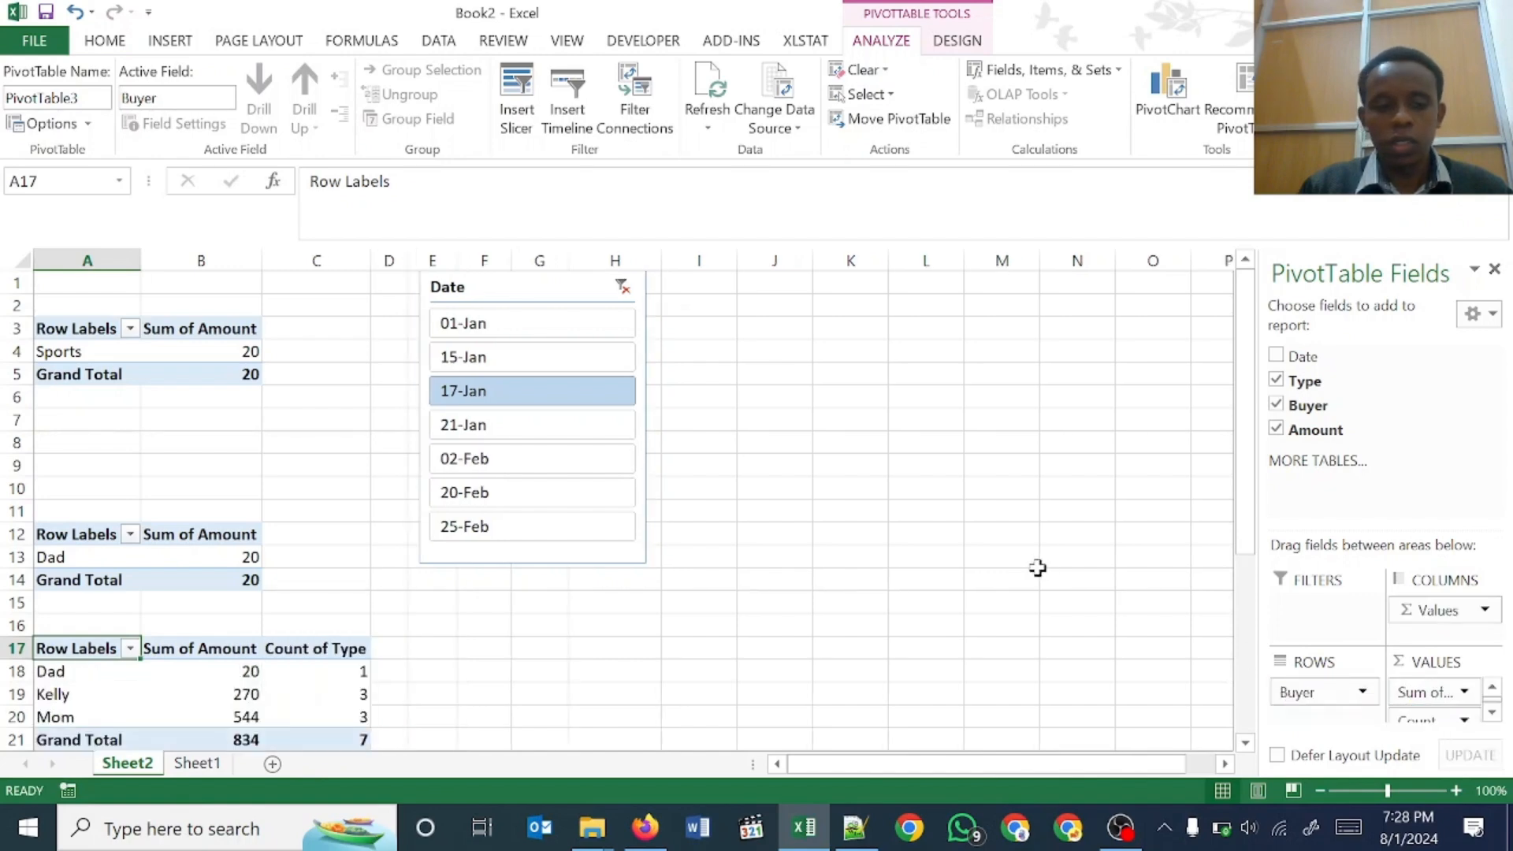
Step: Test the Date slicer by choosing 21-Jan, 25-Feb and finally 17-Jan
click(520, 426)
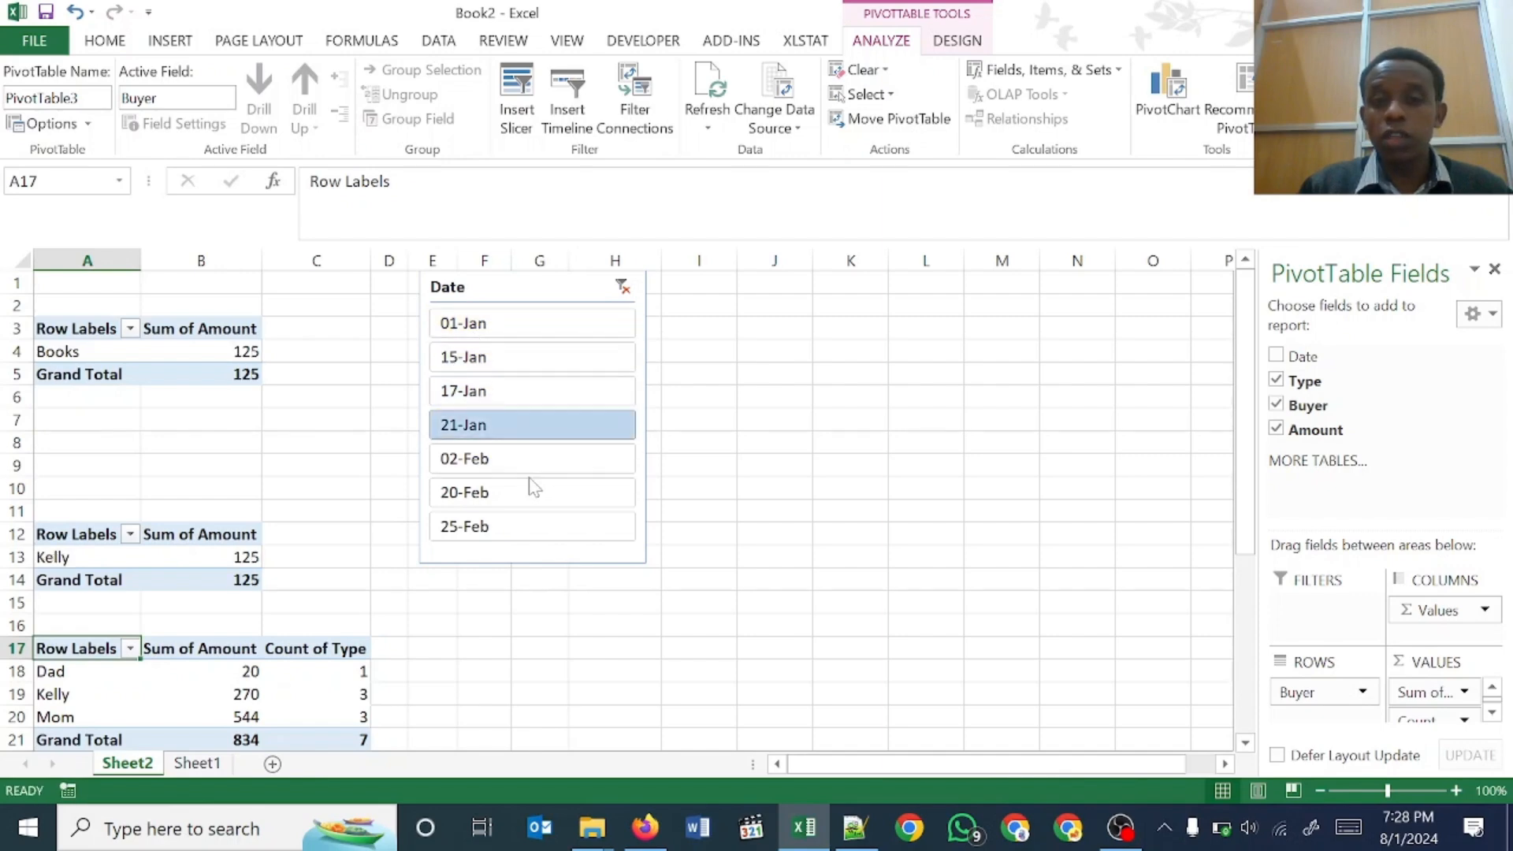
click(520, 524)
click(509, 390)
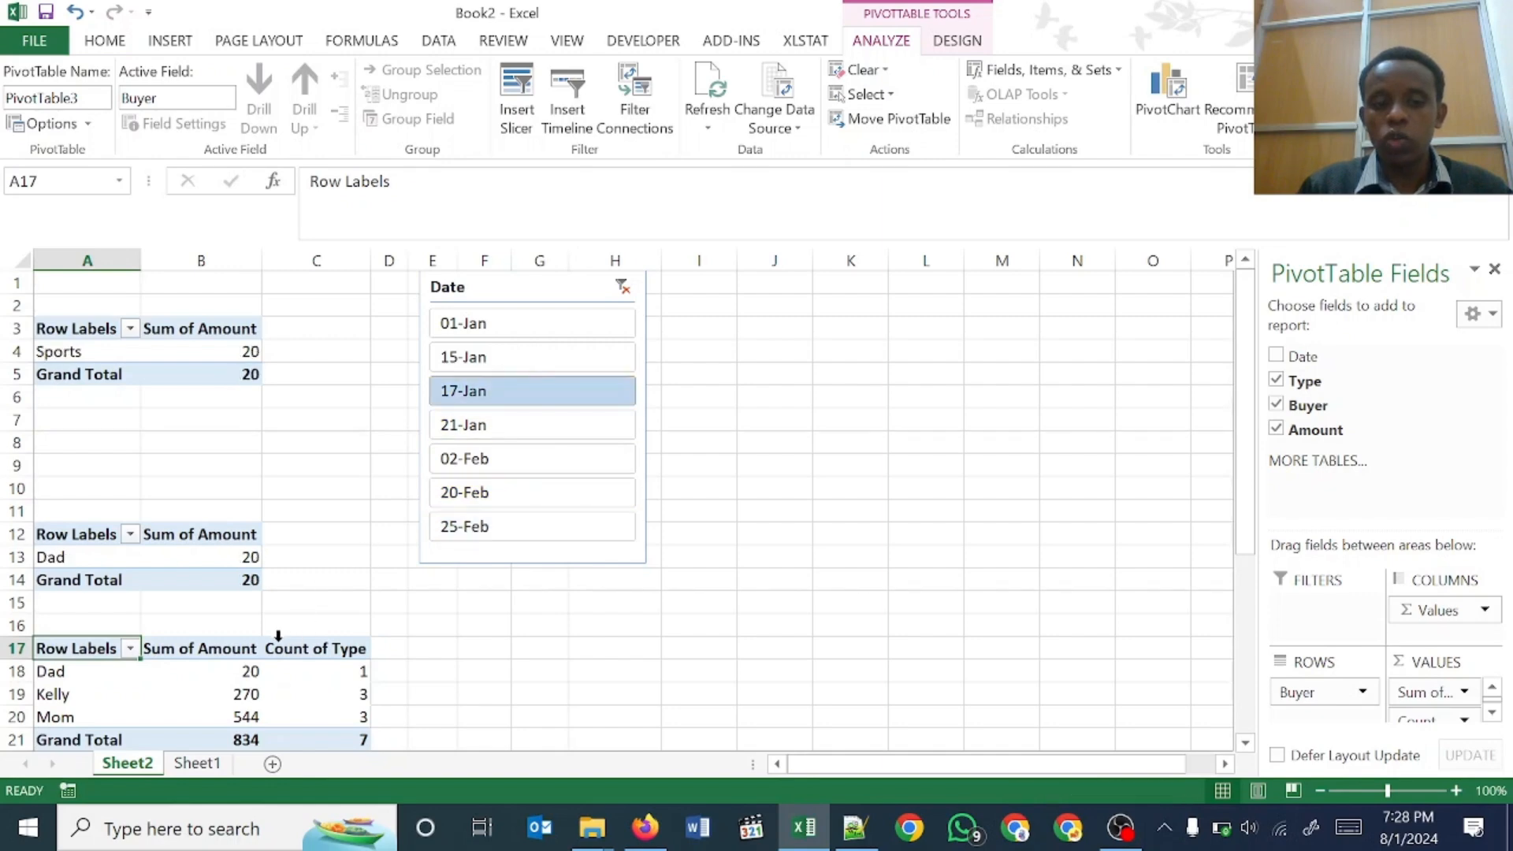
Step: Connect the Date slicer to PivotTable3 through its report connections
click(514, 292)
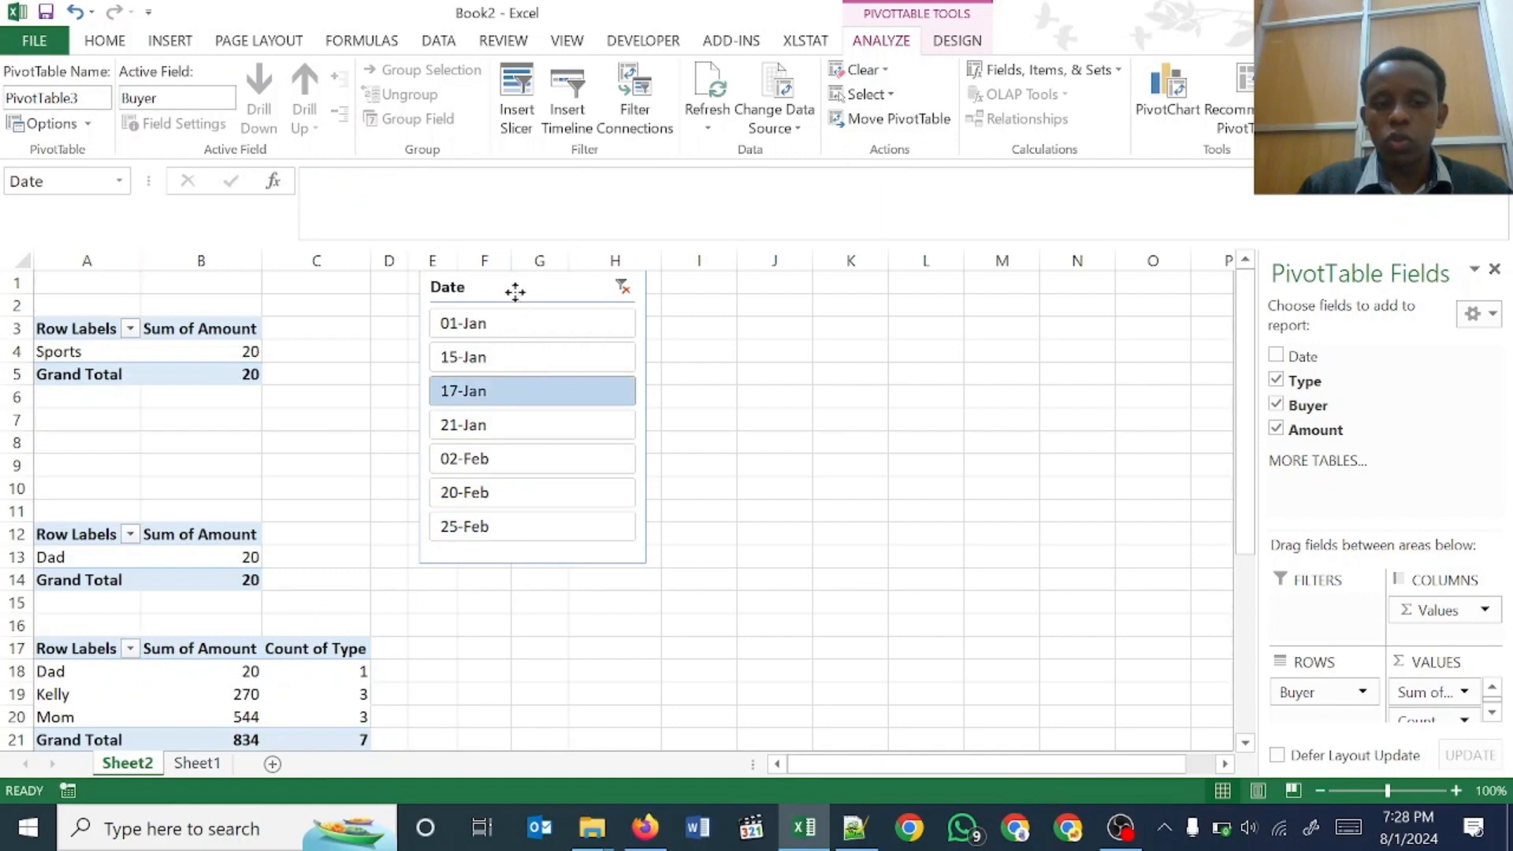
right_click(516, 294)
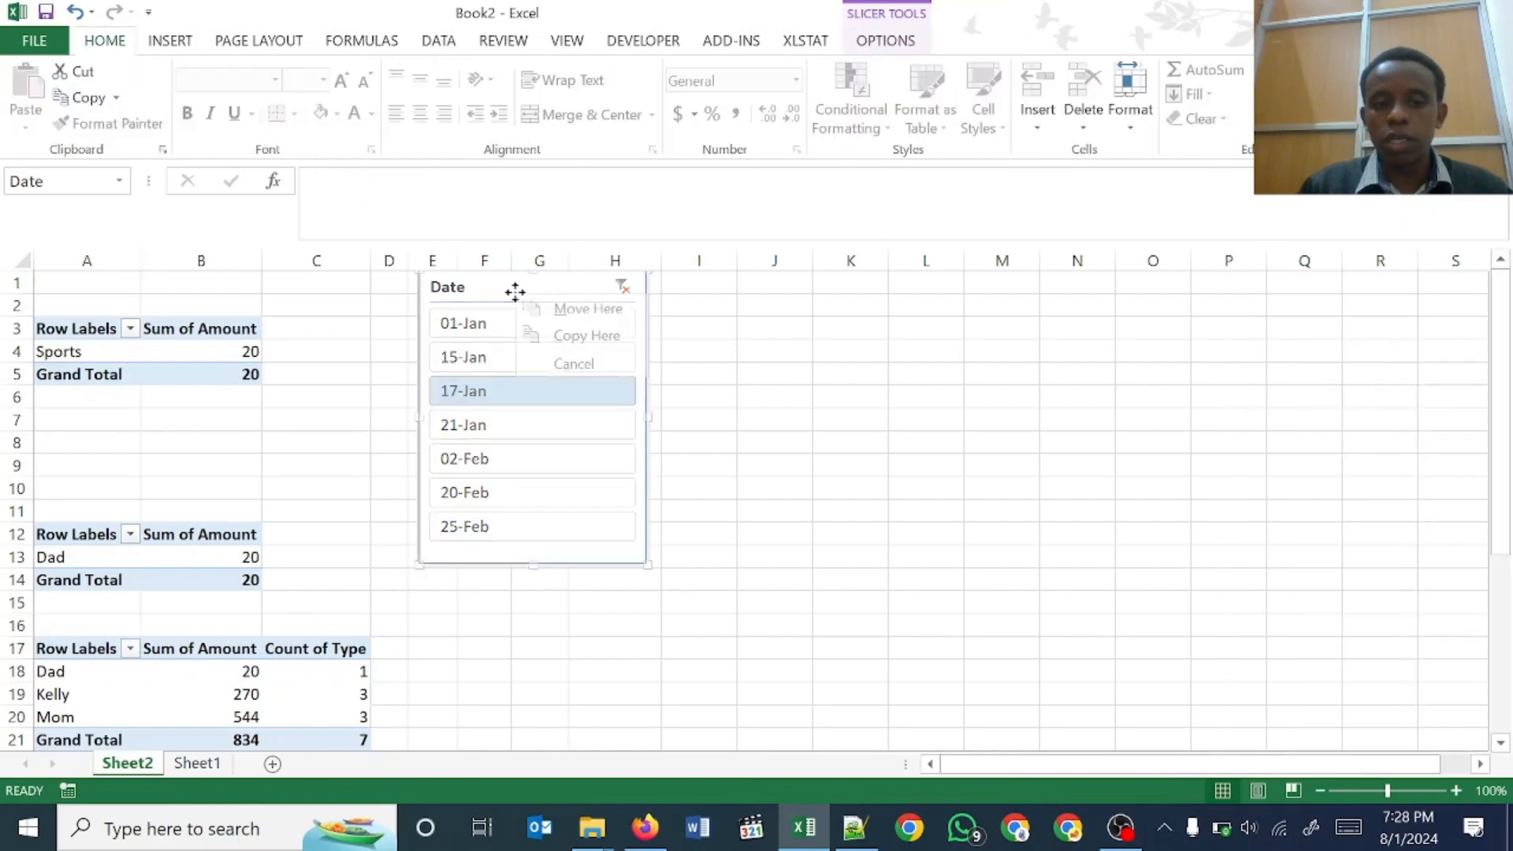
click(571, 364)
right_click(508, 292)
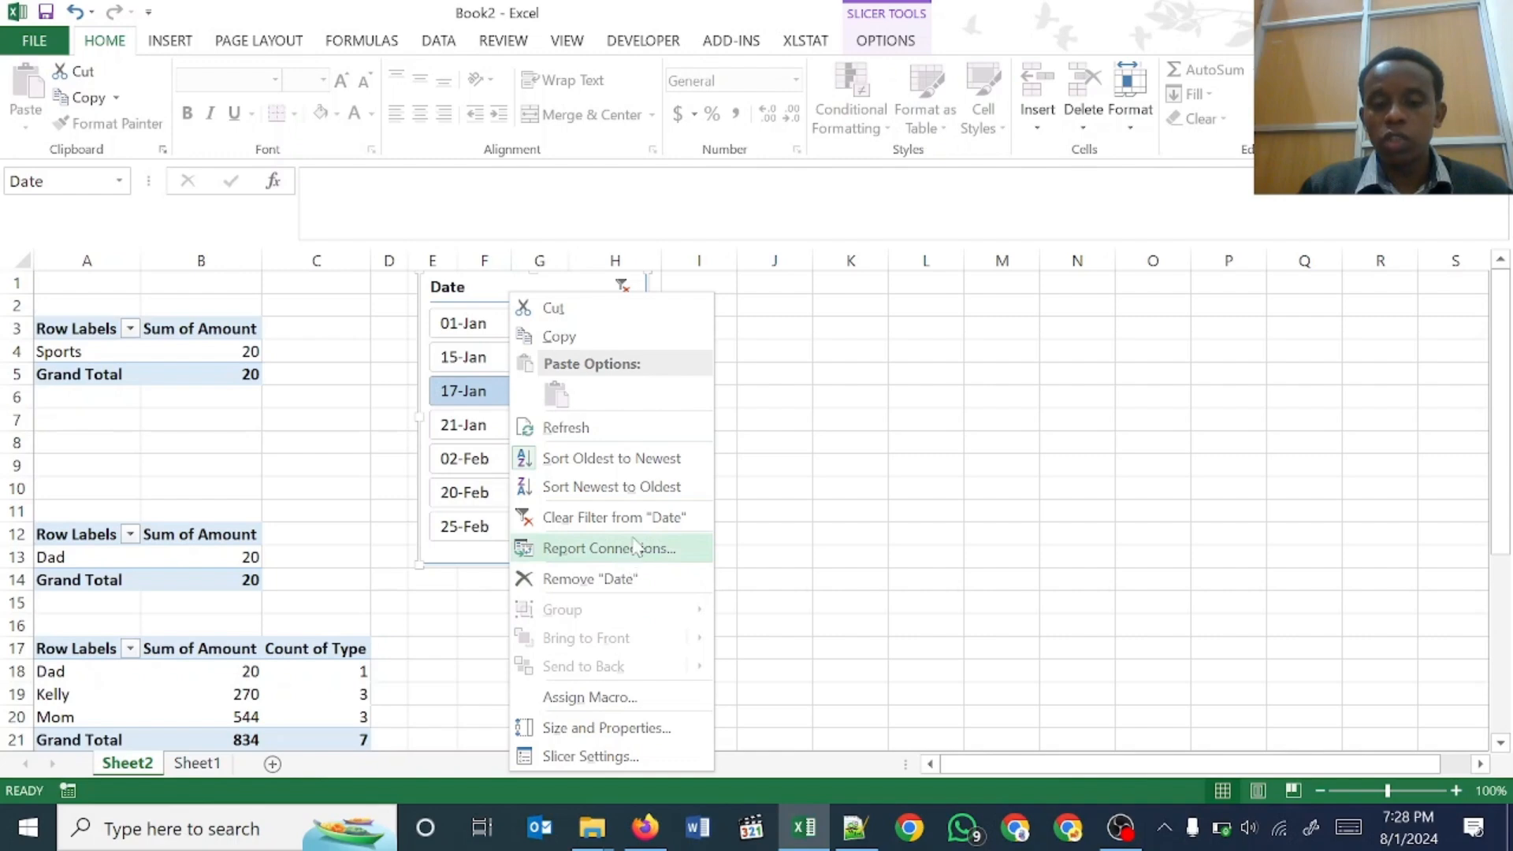
click(608, 549)
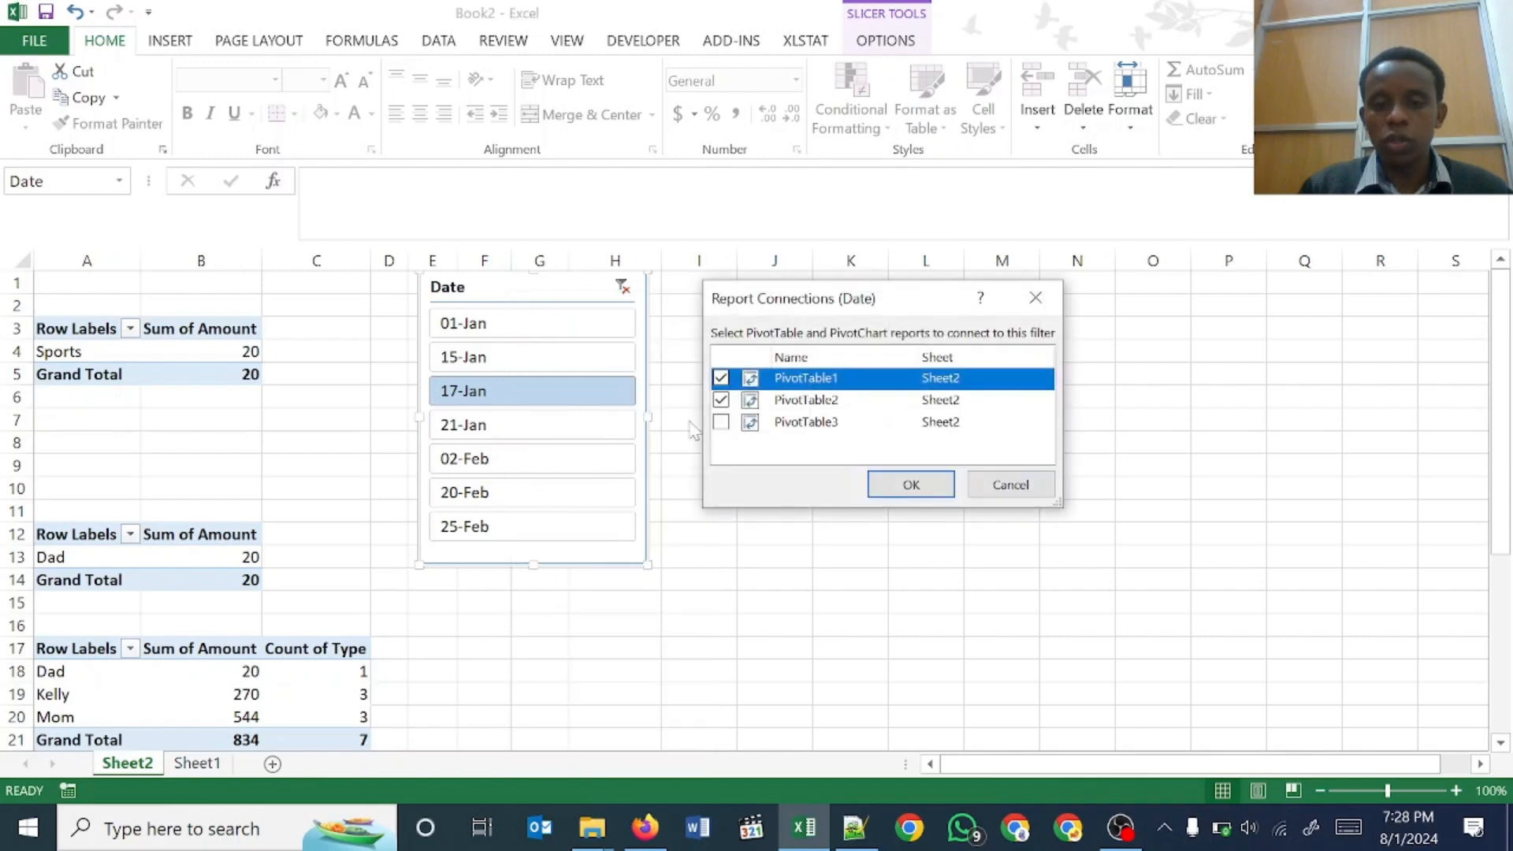
click(721, 423)
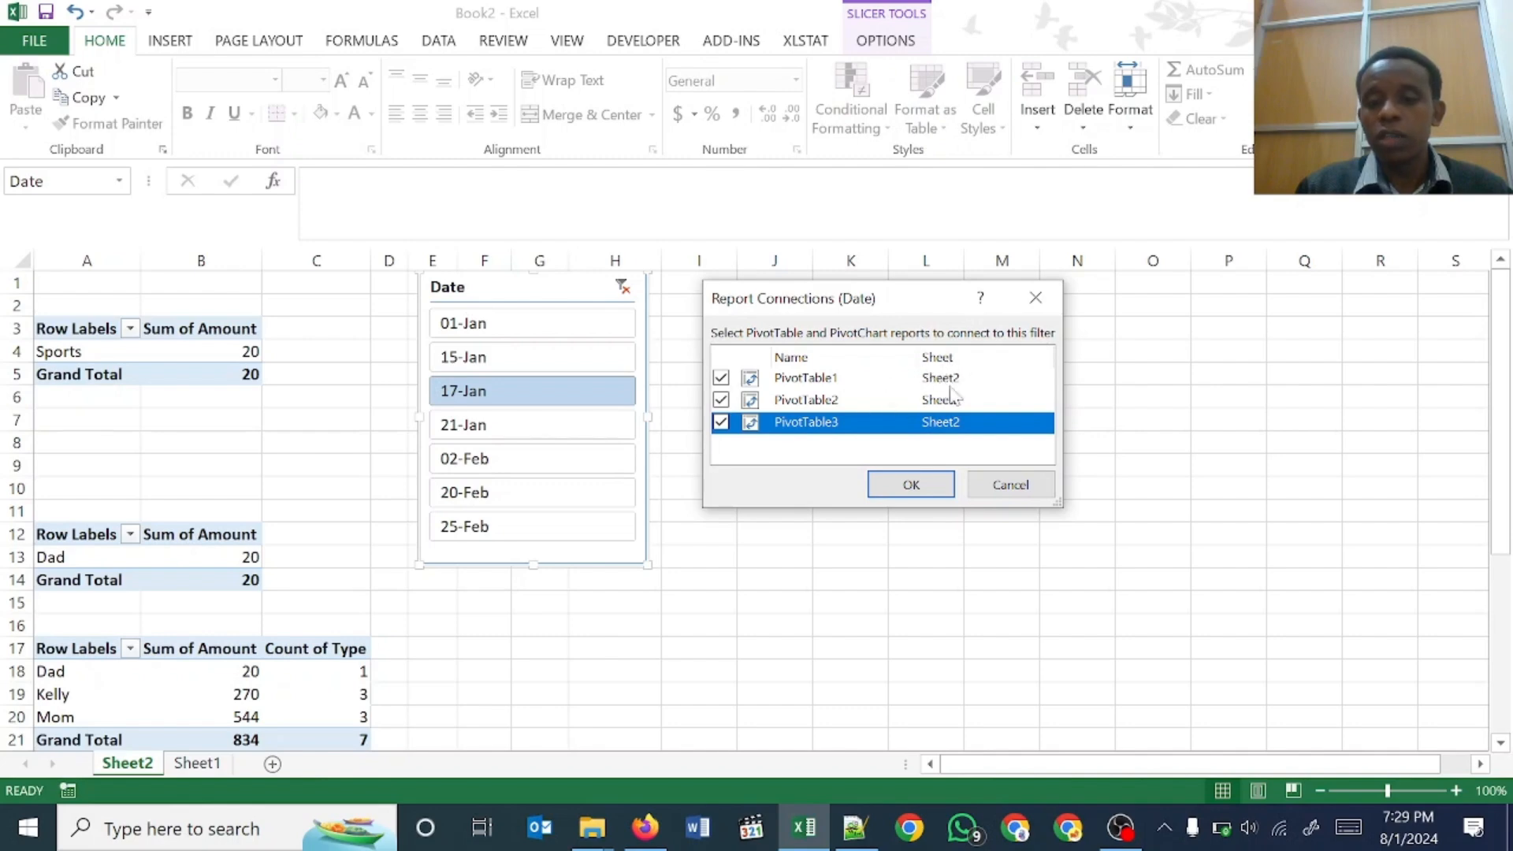
click(943, 492)
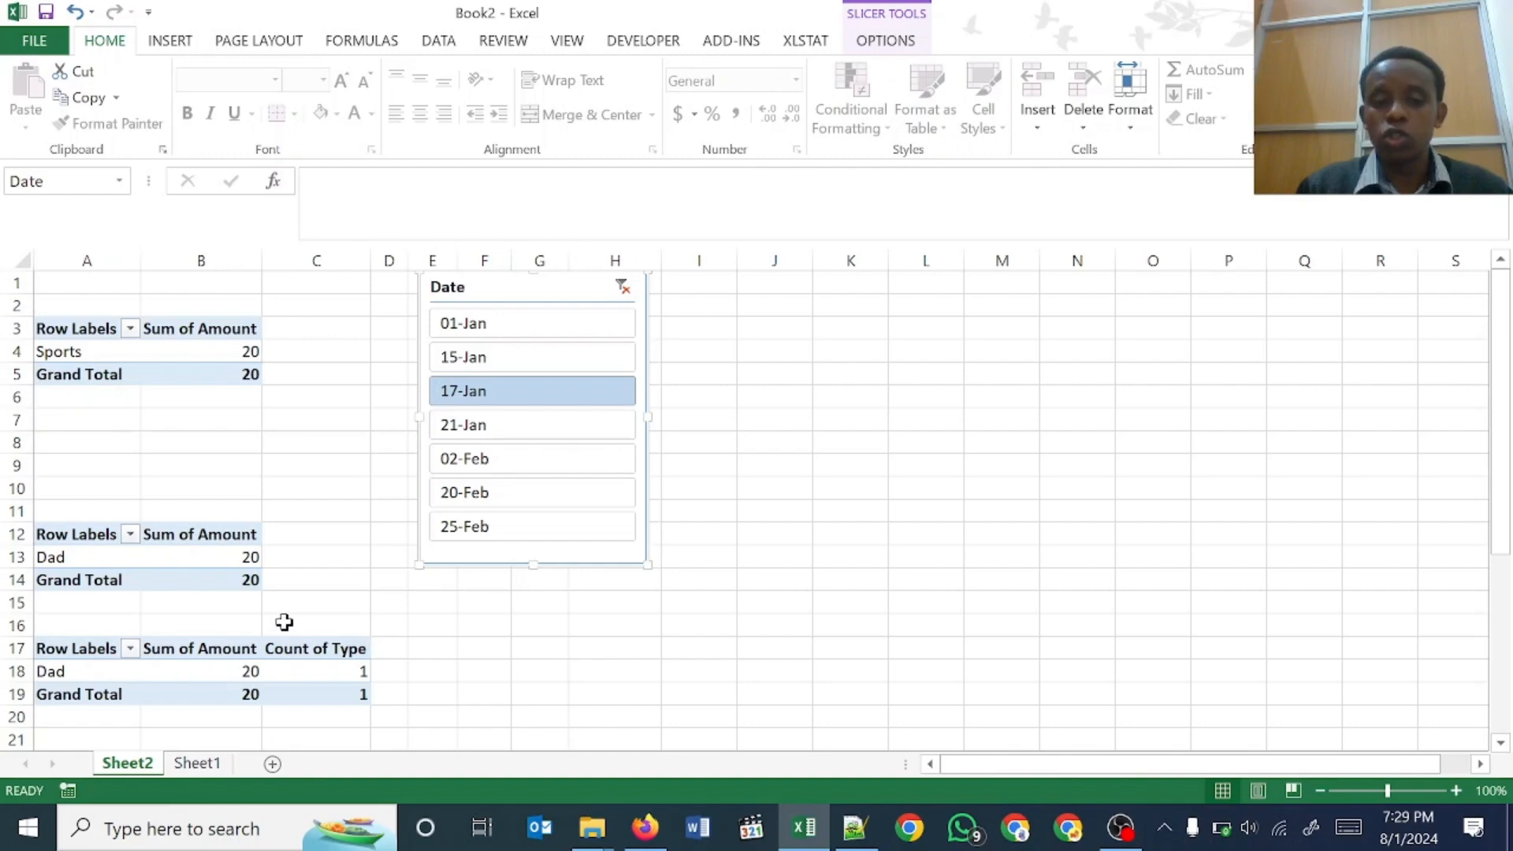
Step: Look over the expenses data on Sheet1 and return to the pivot tables on Sheet2
click(197, 766)
drag(126, 534, 391, 609)
drag(435, 306, 537, 412)
click(209, 374)
click(146, 763)
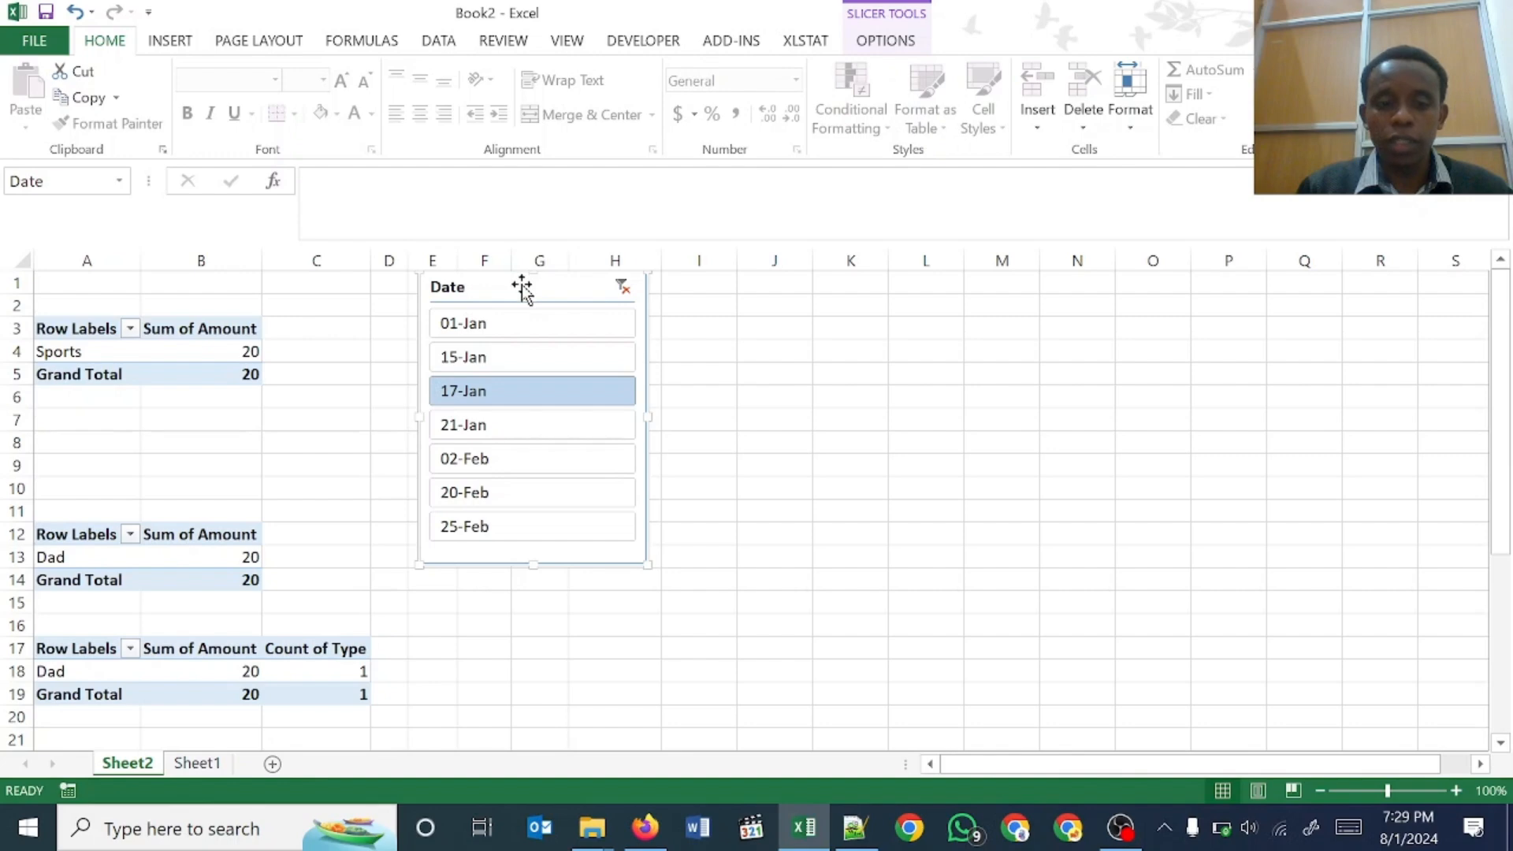
Step: Filter all three pivot tables by date in the slicer: 21-Jan, 20-Feb, 15-Jan, 21-Jan, 20-Feb, 21-Jan, 15-Jan, 01-Jan, 25-Feb, 20-Feb, 21-Jan
click(523, 427)
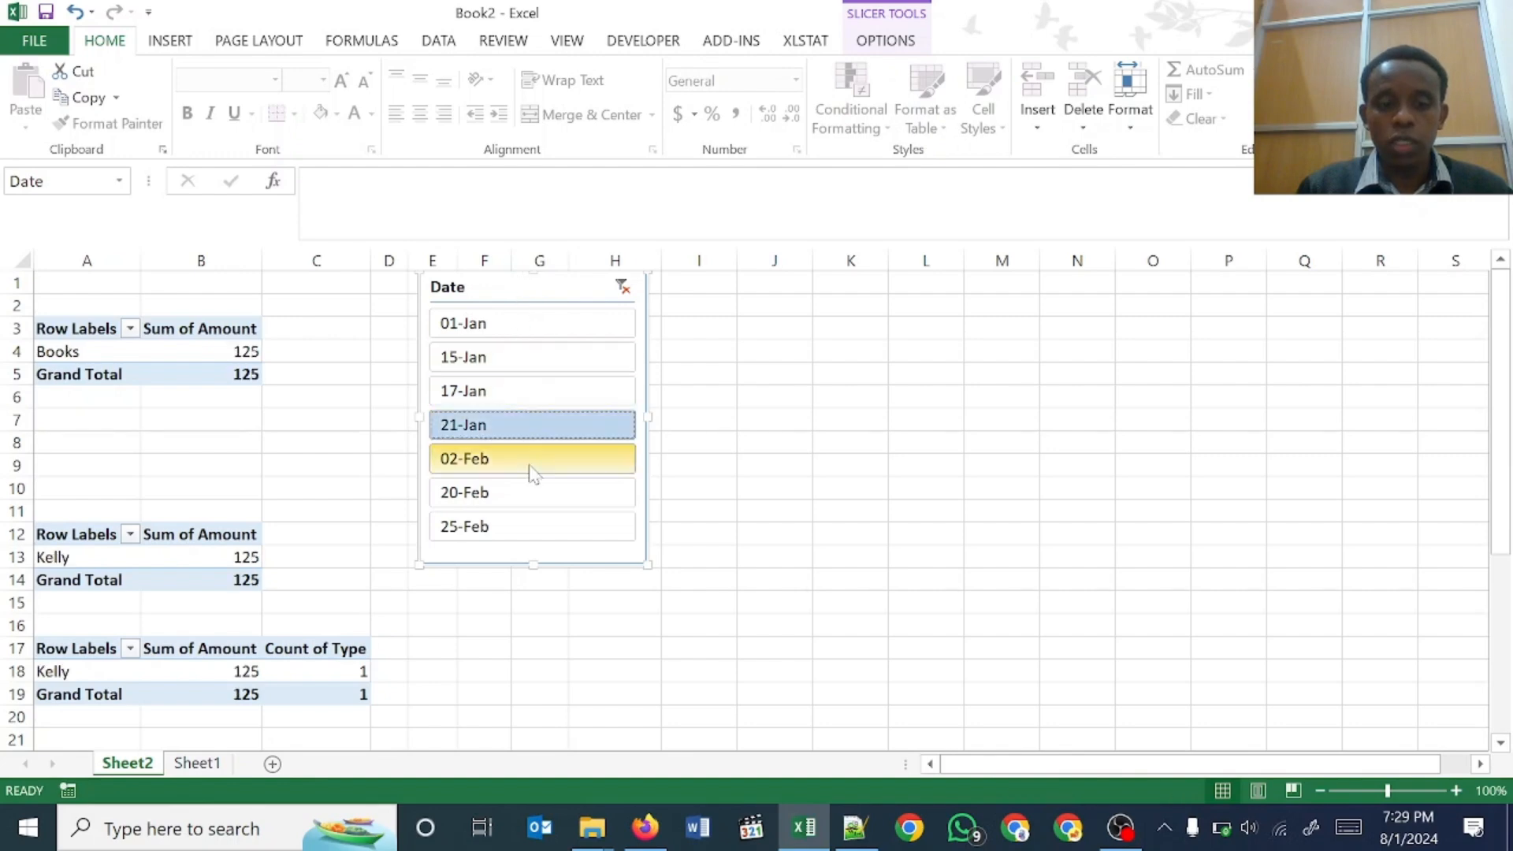
click(543, 493)
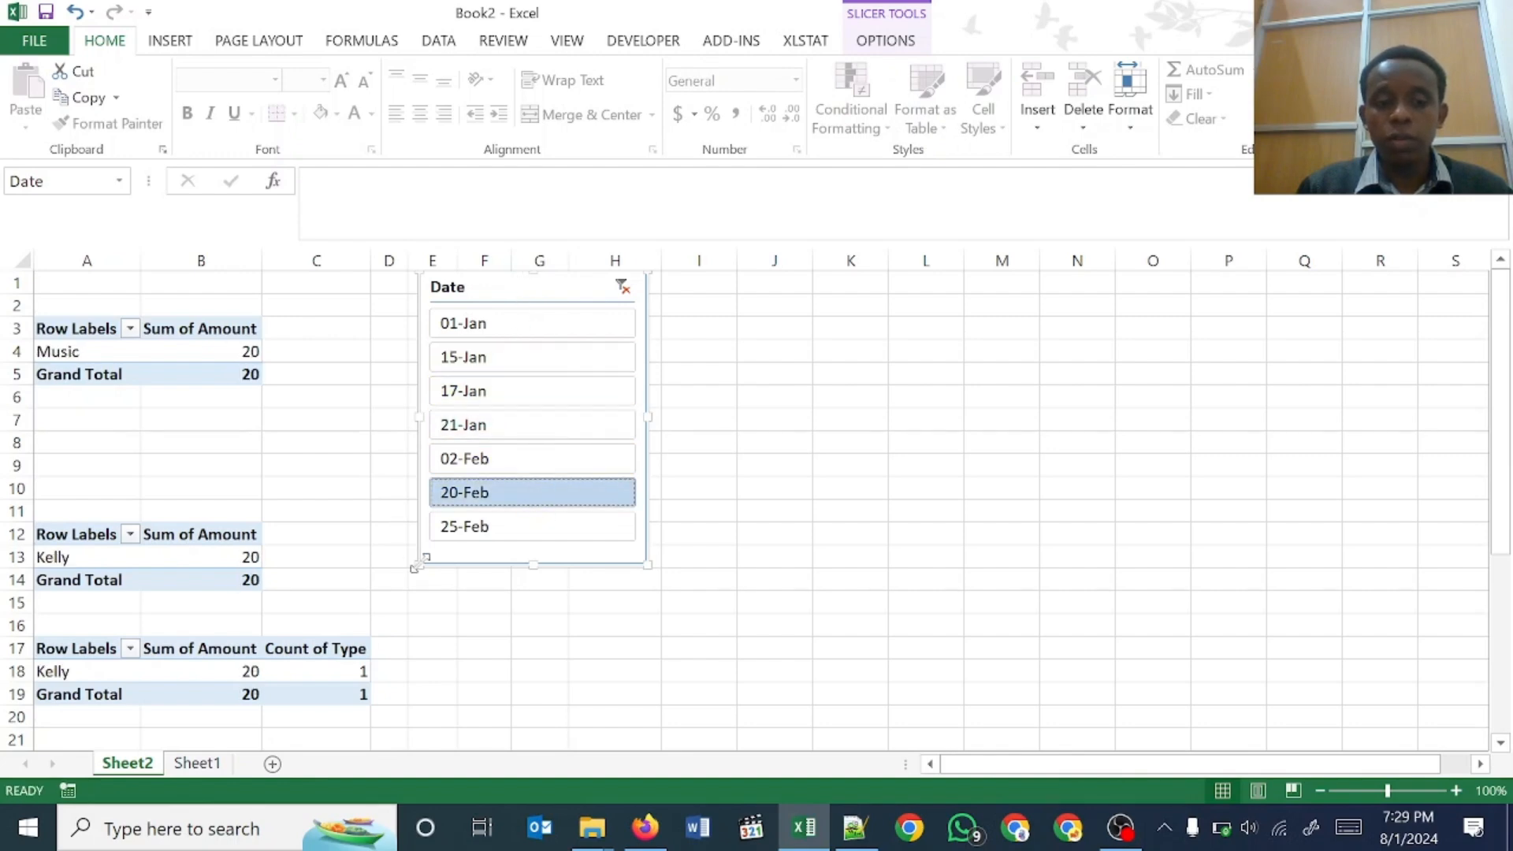
click(493, 361)
click(513, 435)
click(525, 496)
click(508, 423)
click(506, 358)
click(511, 325)
click(512, 528)
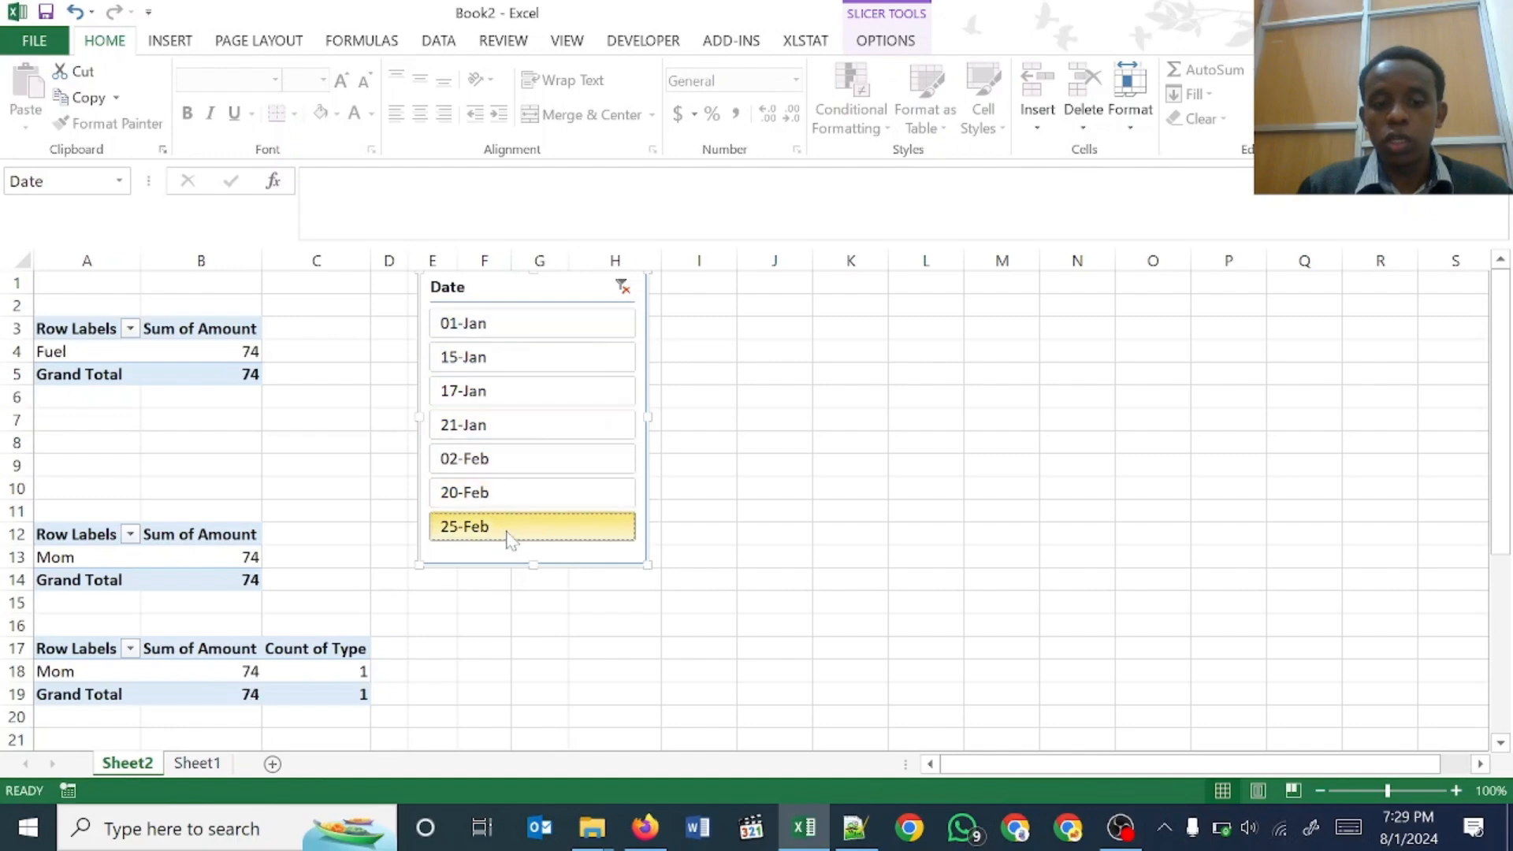
click(512, 497)
click(501, 424)
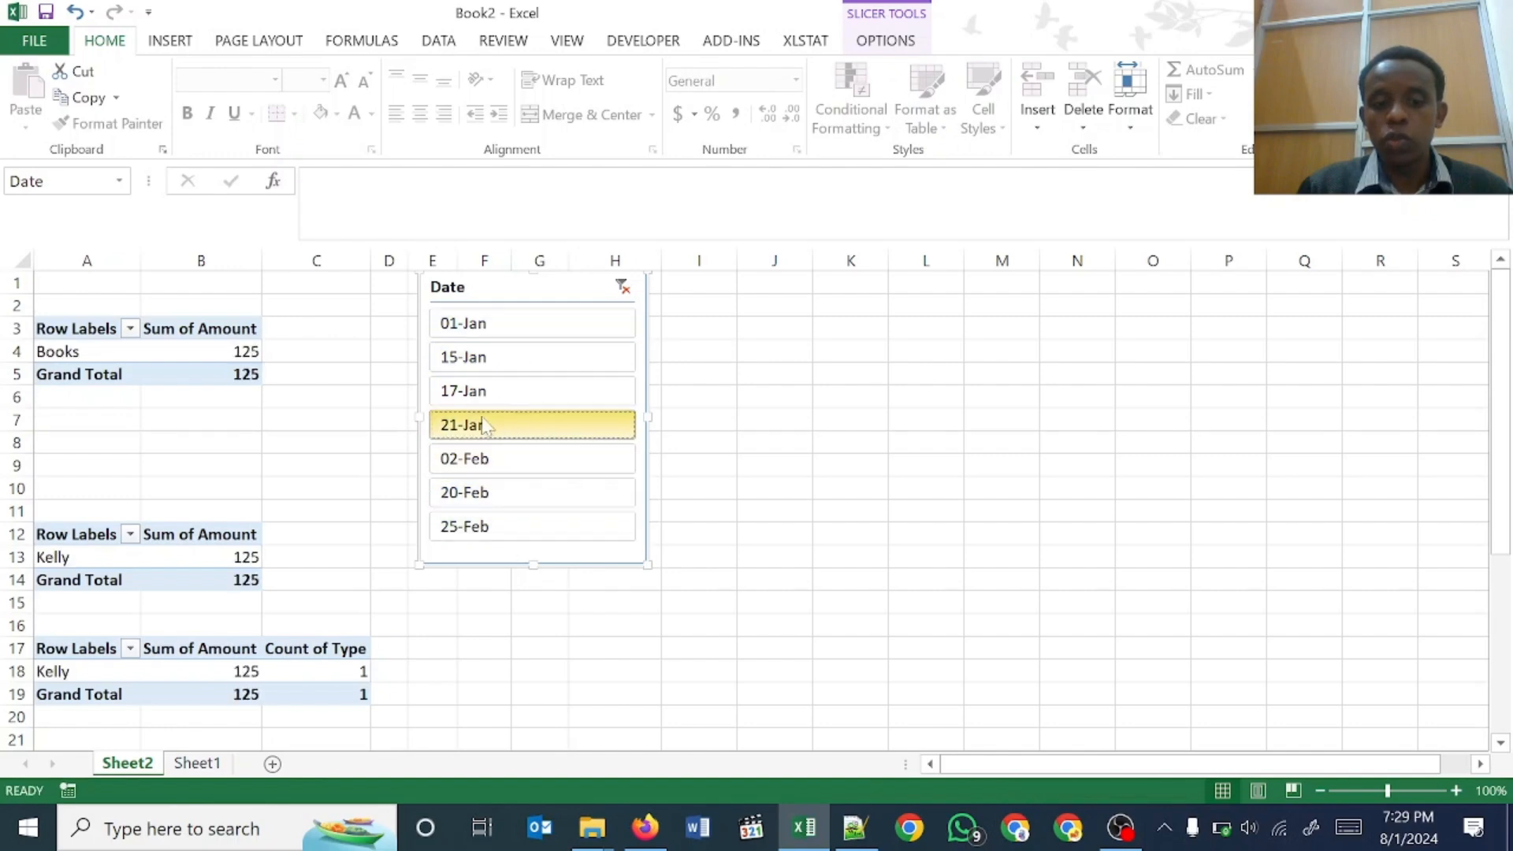
Step: On Sheet1, insert a row above the 21-Jan Books entry and fill it with a copy of the 17-Jan Sports row
click(227, 762)
click(260, 347)
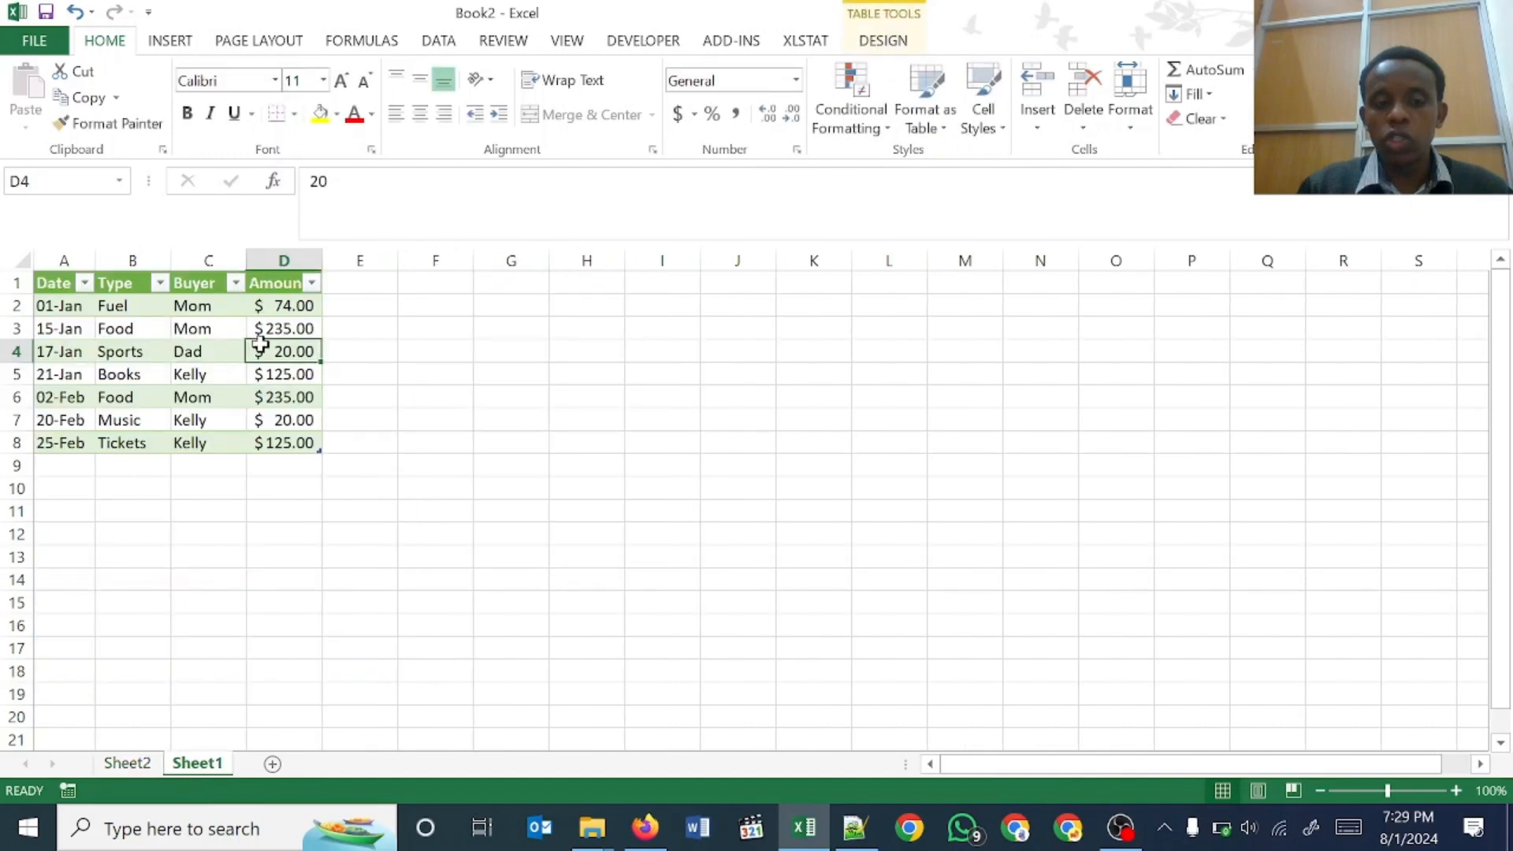
click(8, 374)
right_click(6, 373)
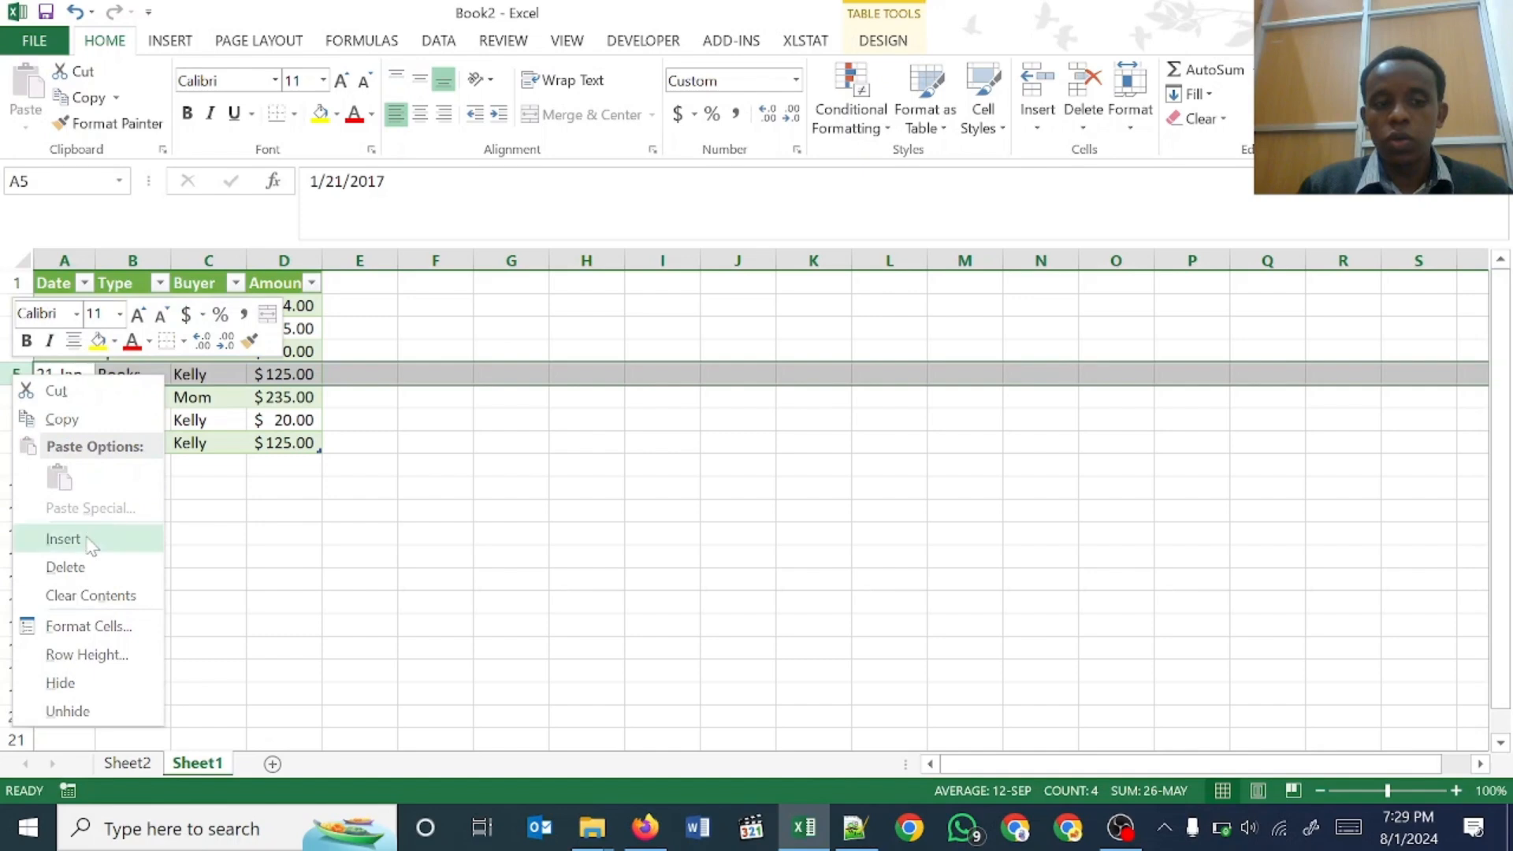
click(59, 539)
drag(68, 373, 265, 379)
key(ctrl+d)
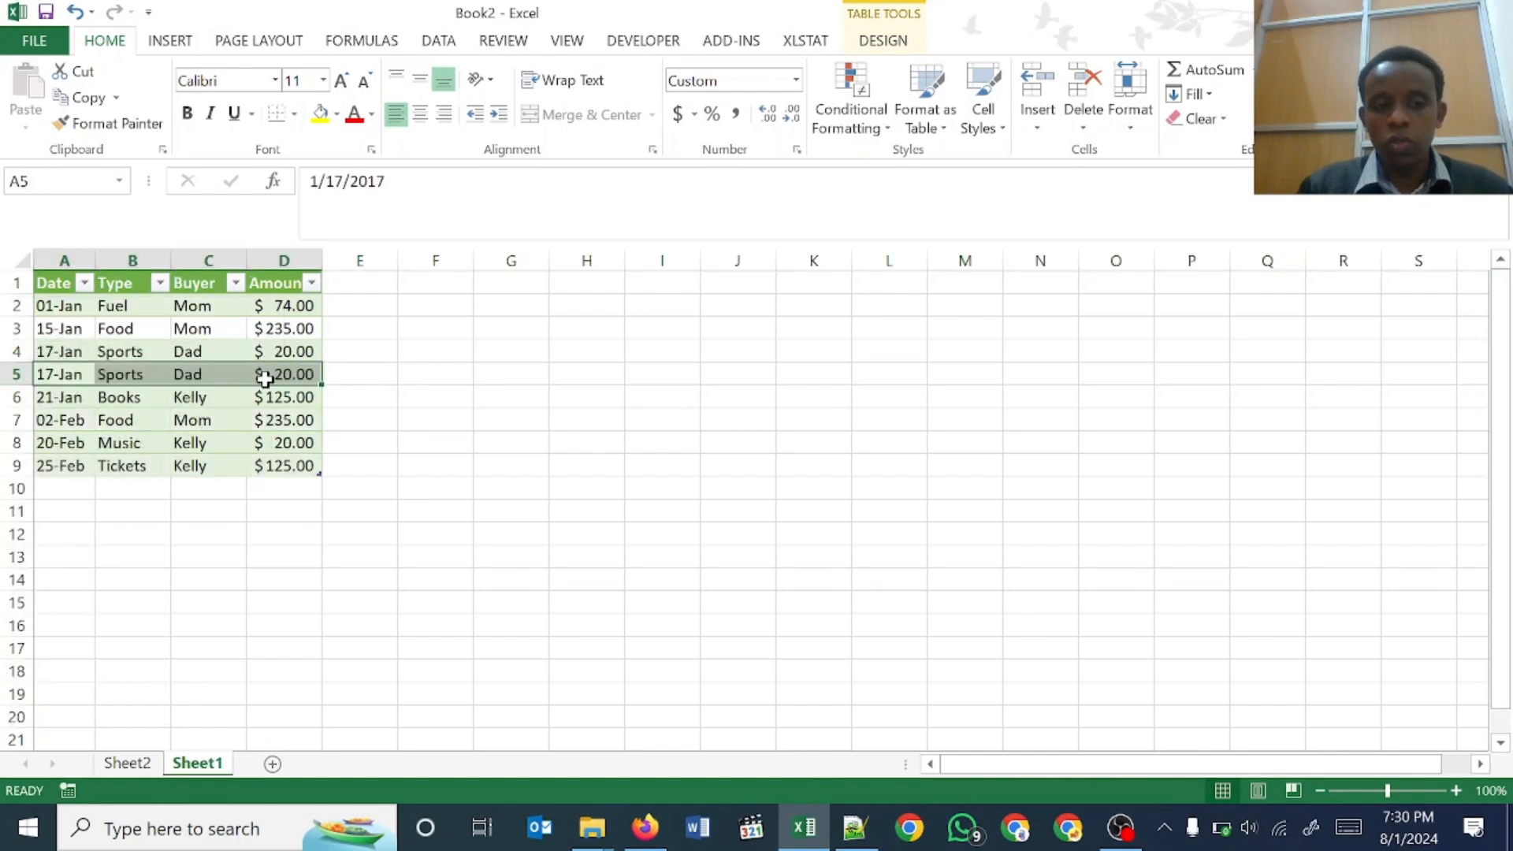
click(211, 419)
Step: Return to Sheet2 and filter the pivot tables to 17-Jan with the Date slicer
click(127, 763)
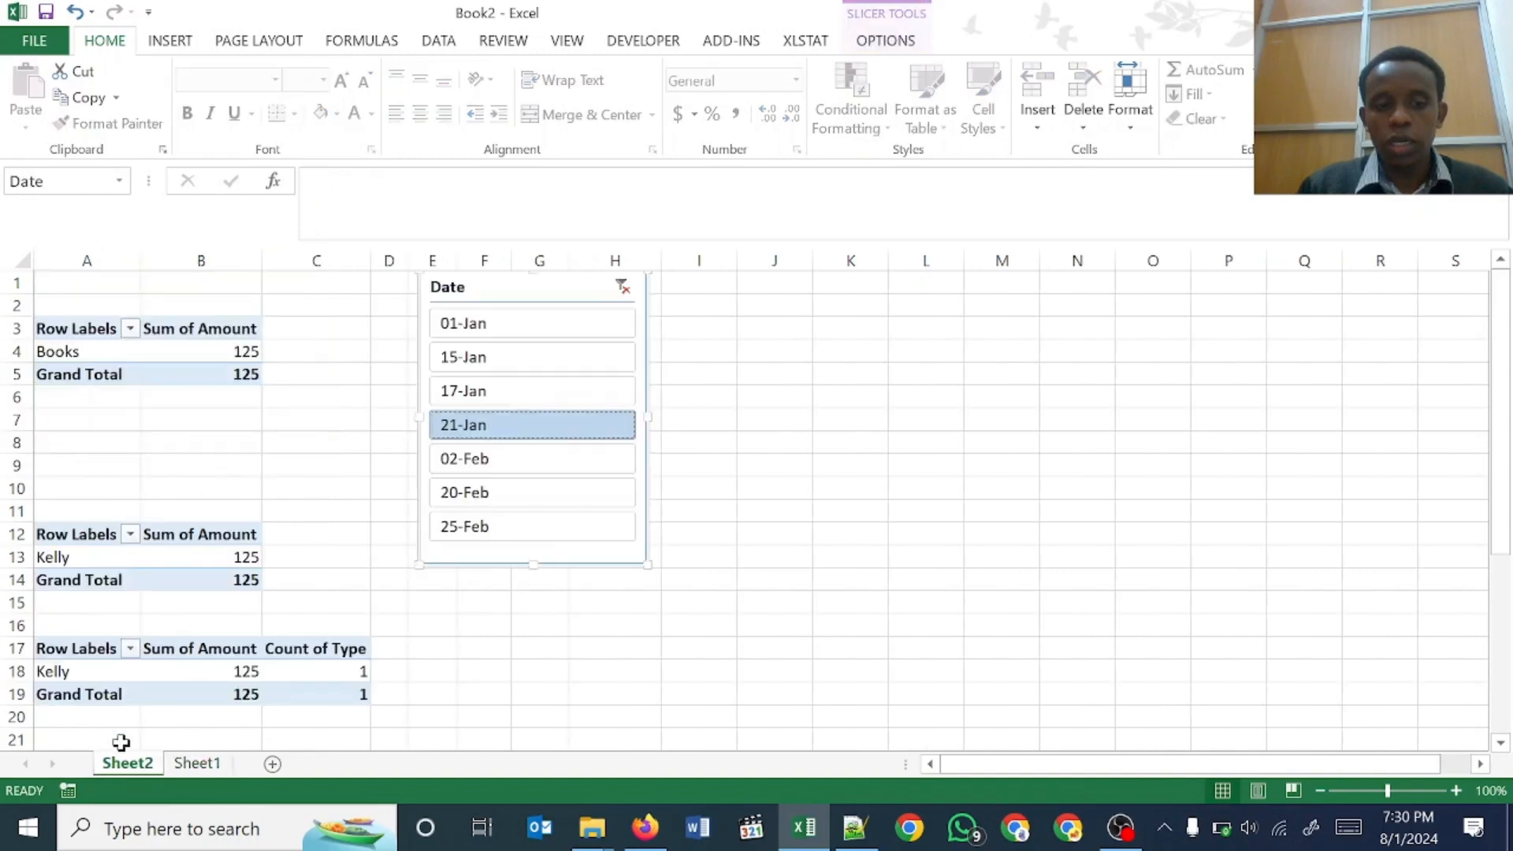
click(498, 393)
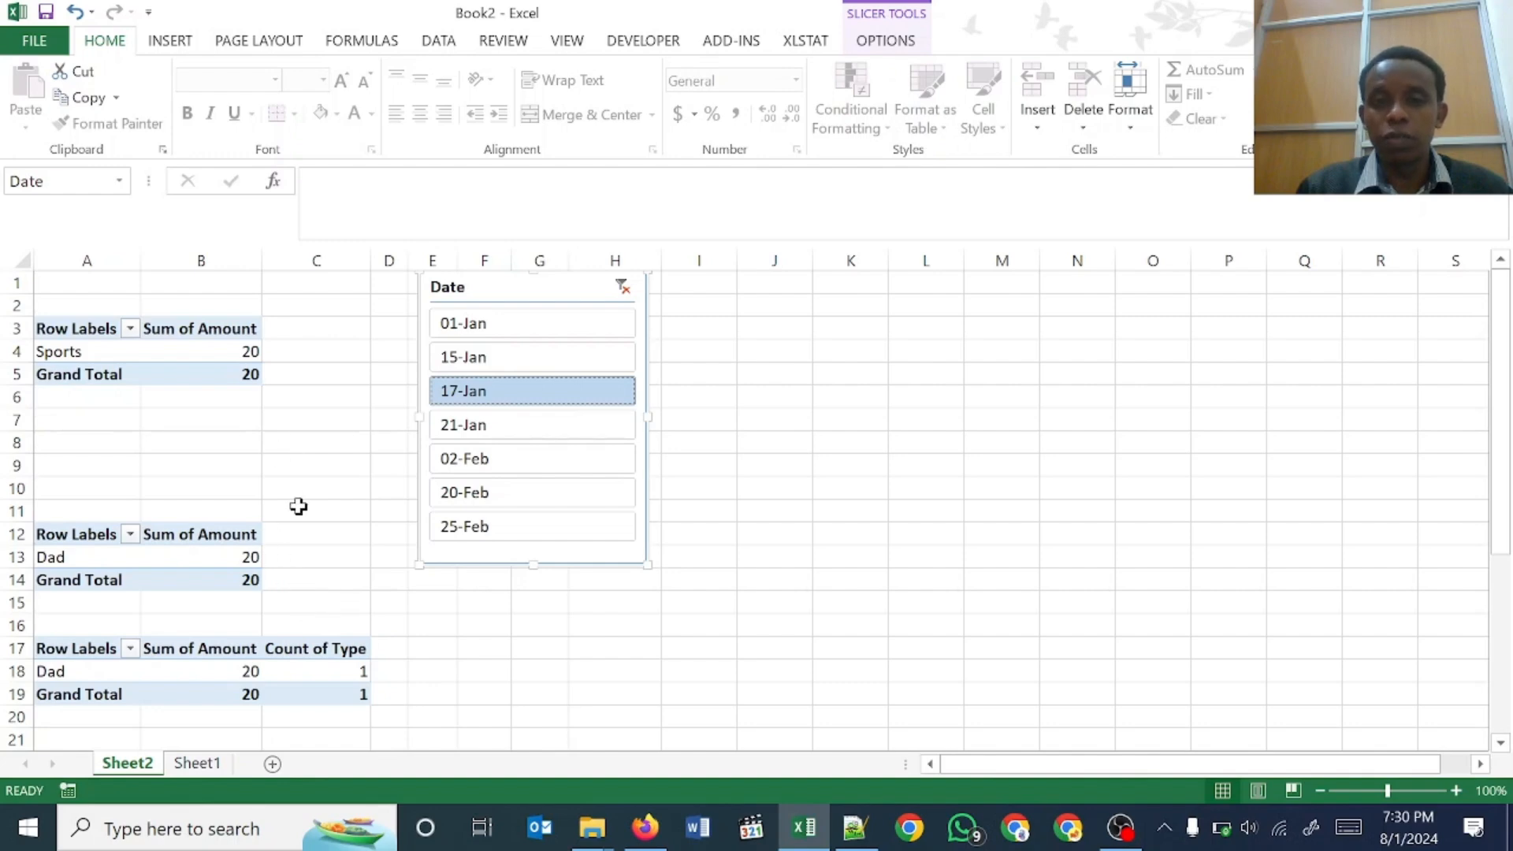
right_click(158, 342)
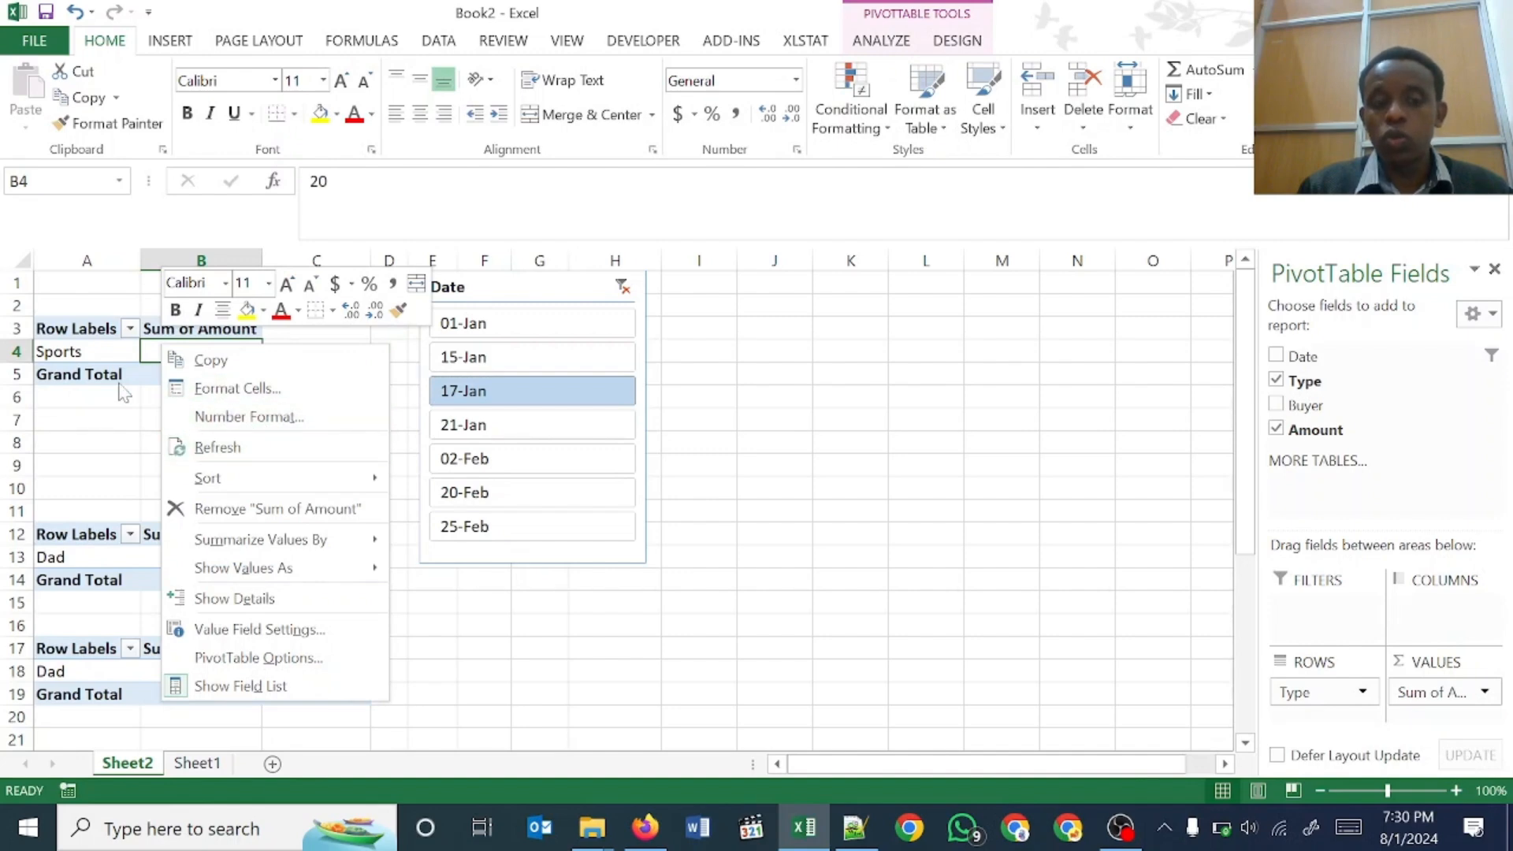
key(Escape)
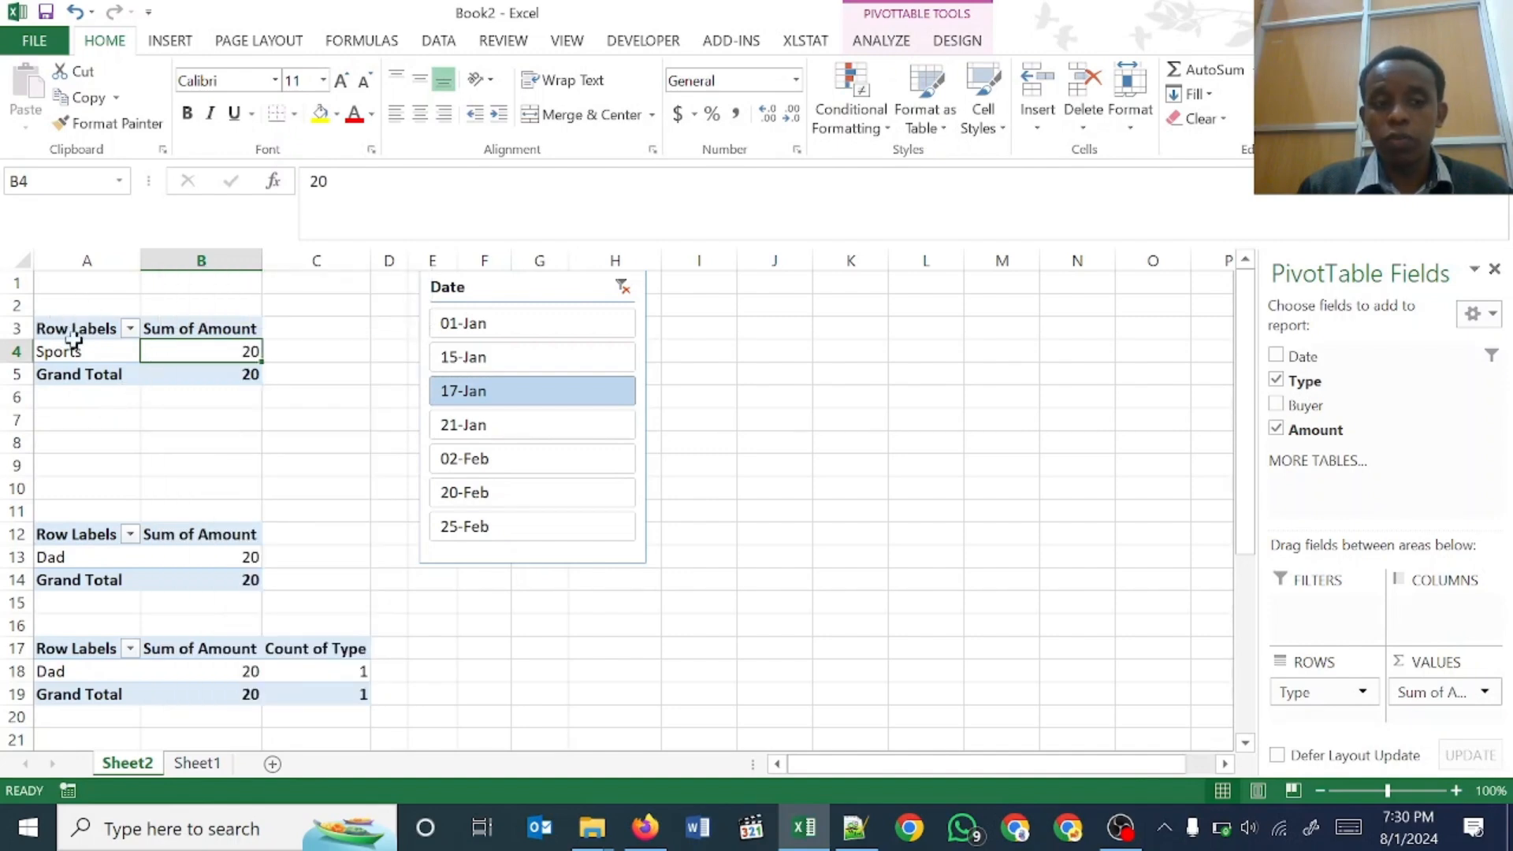
Step: Check the added Sports row on Sheet1 against the pivot tables on Sheet2 and select the Date slicer
click(197, 762)
click(102, 370)
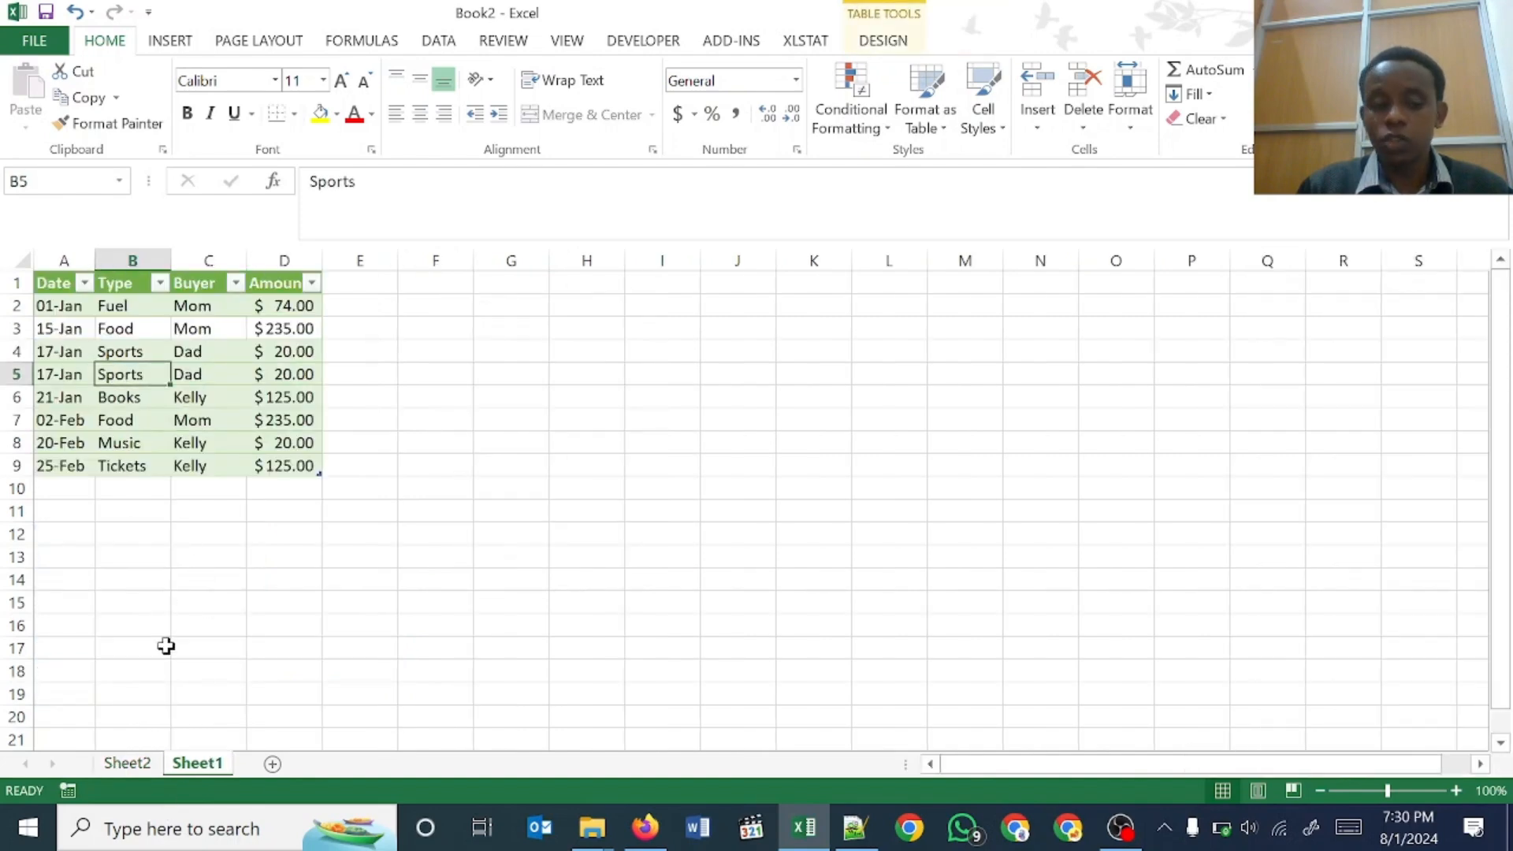
click(127, 763)
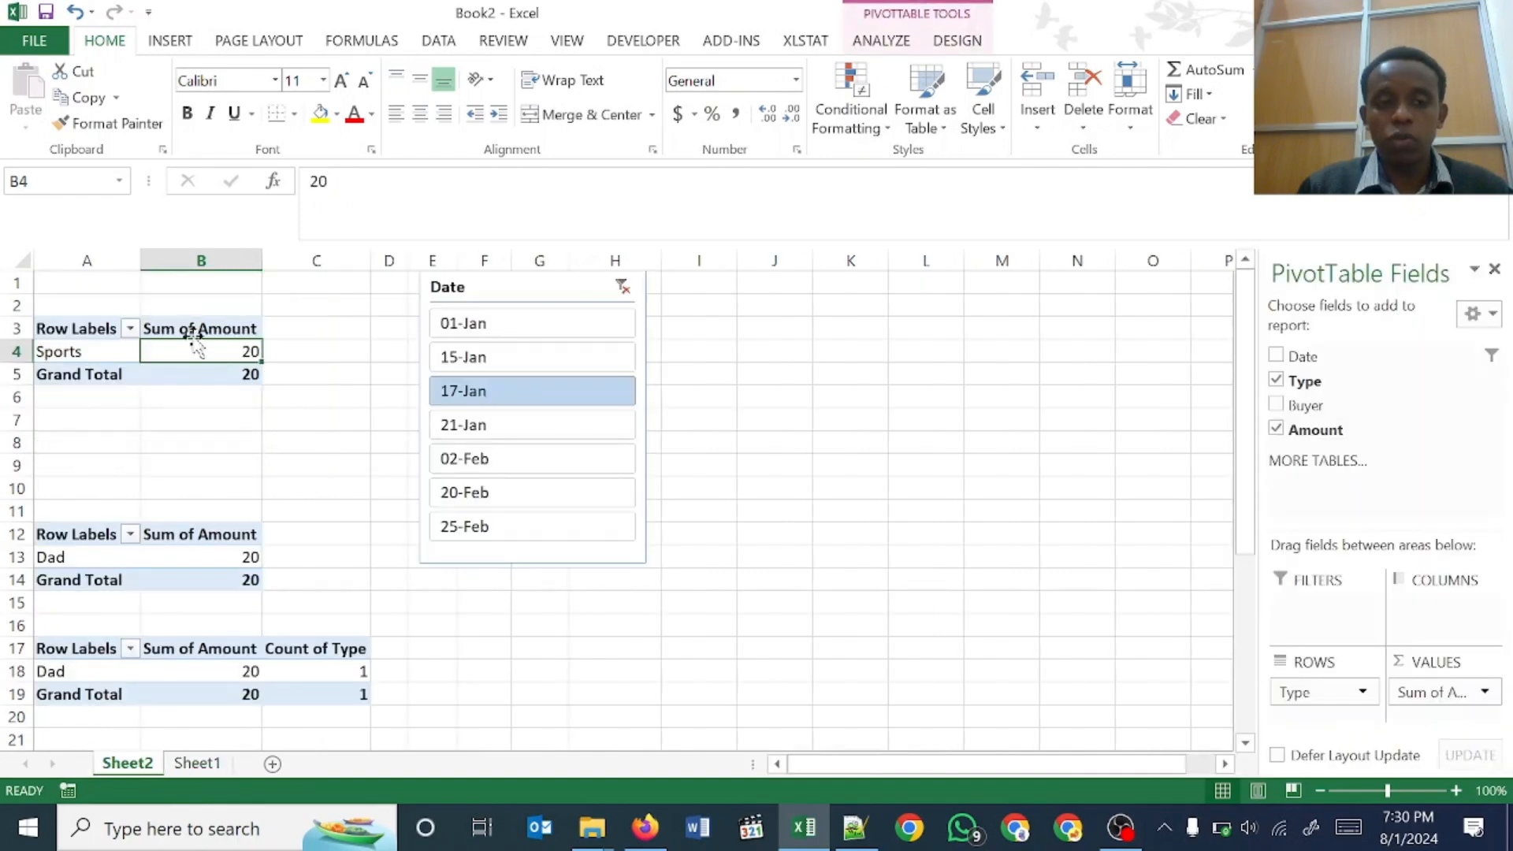
click(473, 288)
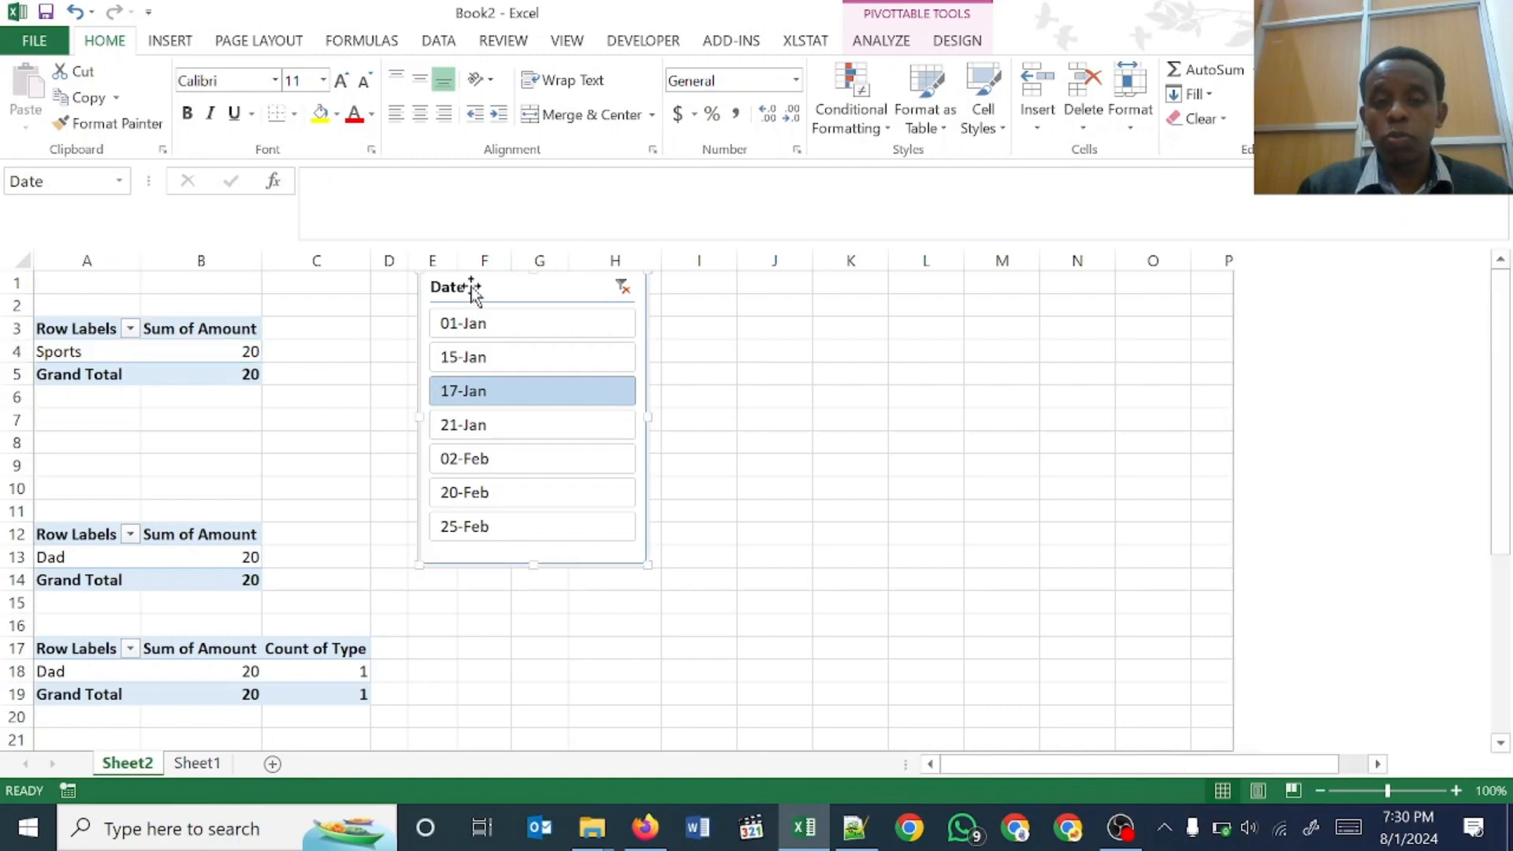
Step: Refresh the upper pivot table, and inspect the count, buyer and amount in row 18 of the lowest pivot table
right_click(202, 368)
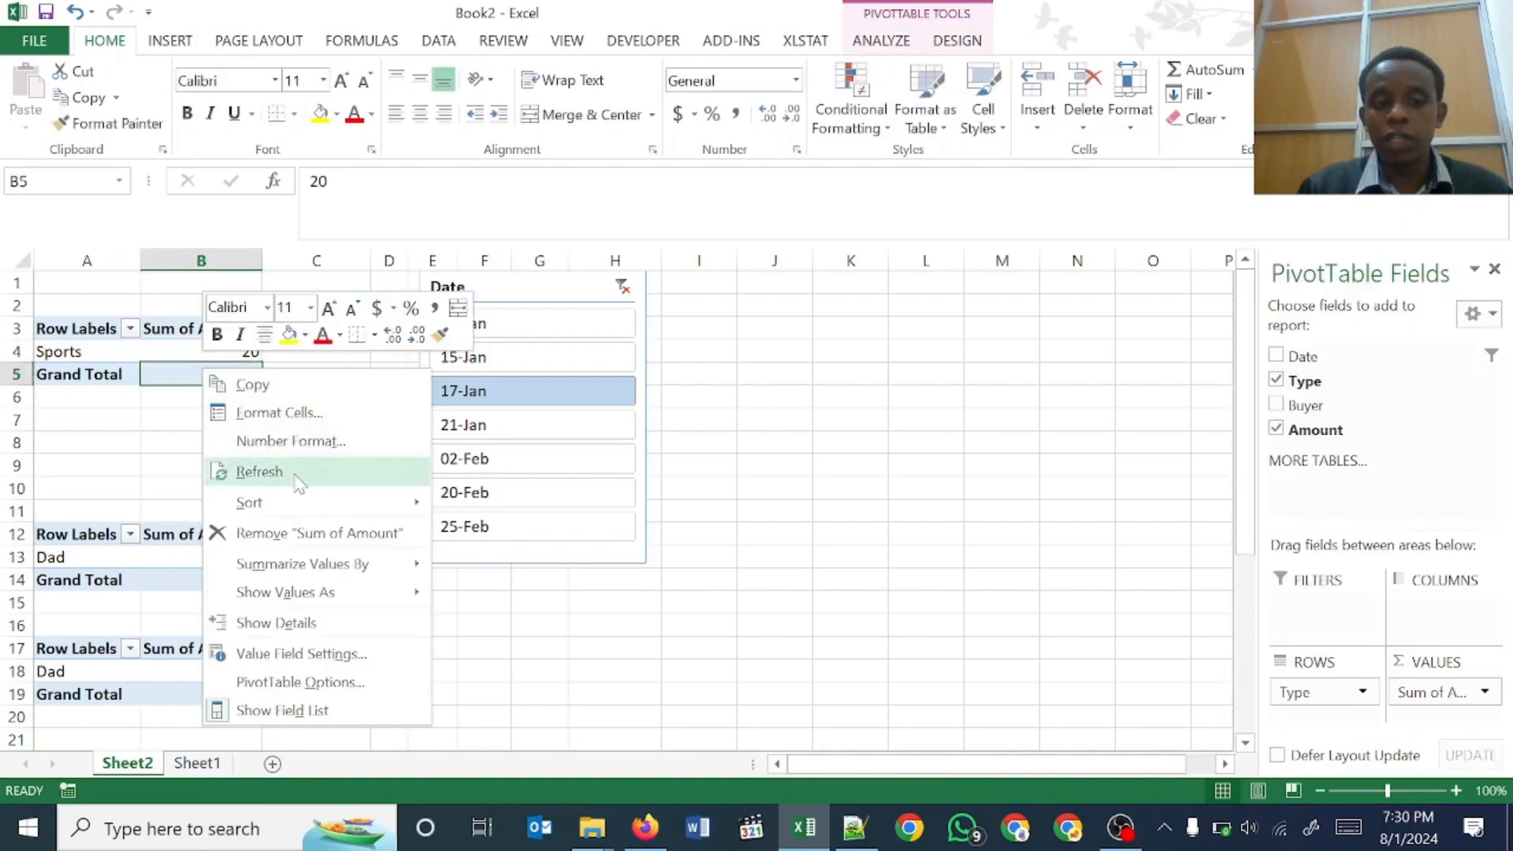
click(299, 482)
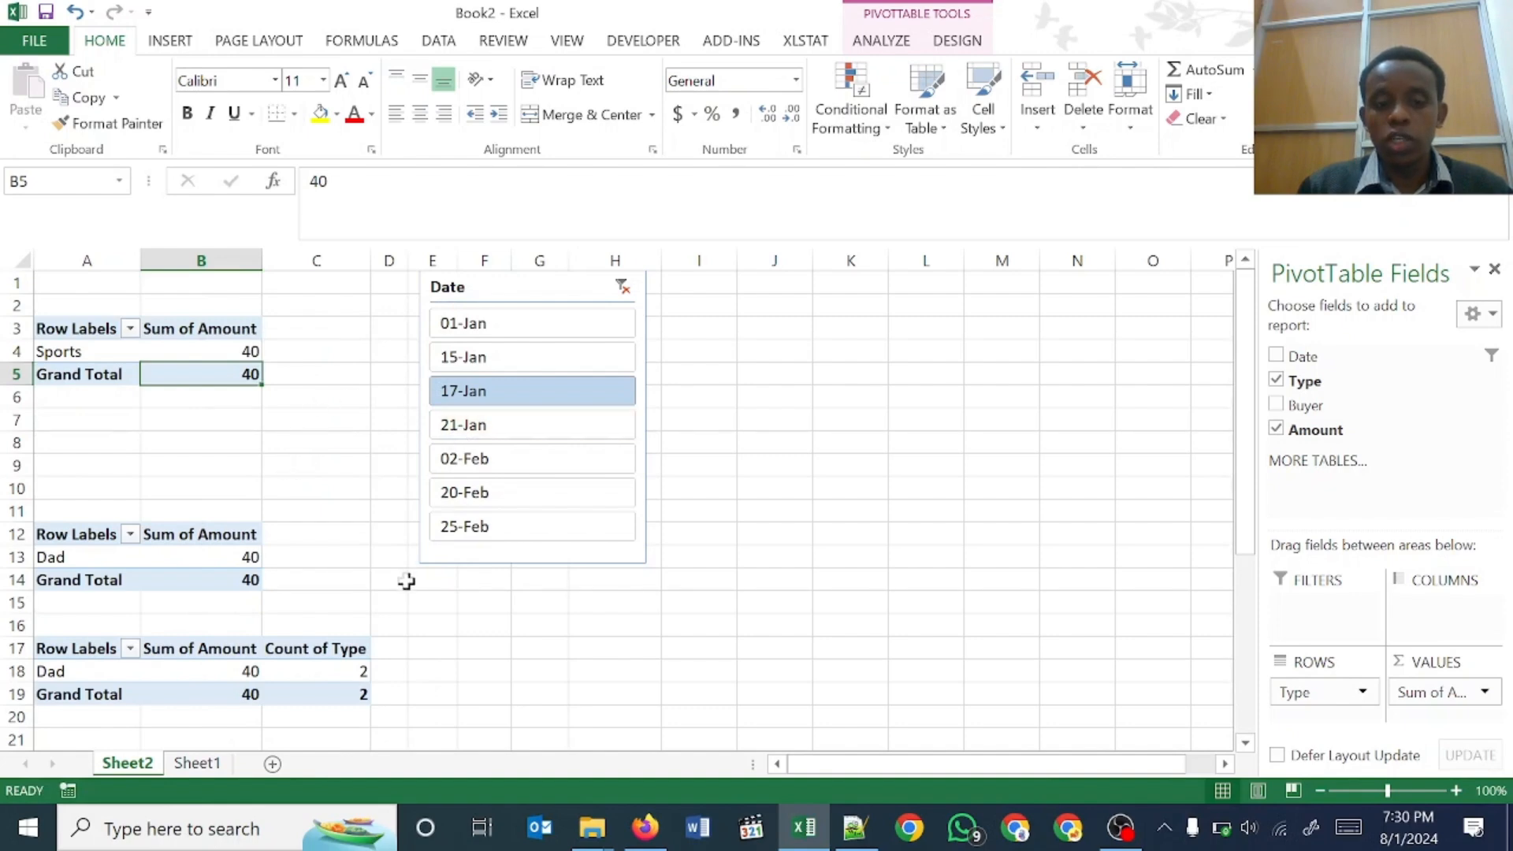
click(359, 676)
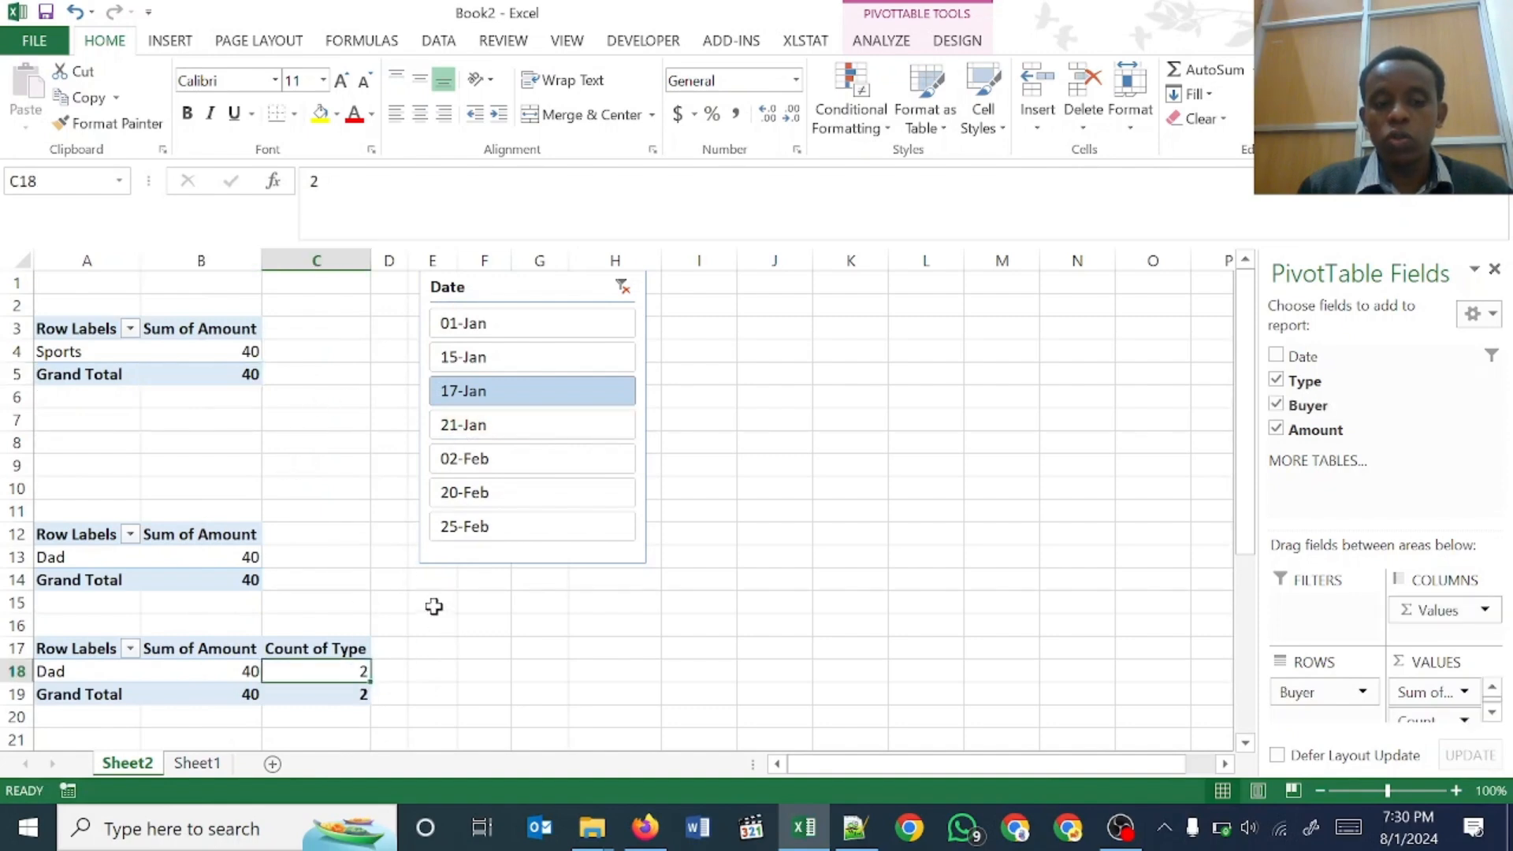
click(83, 677)
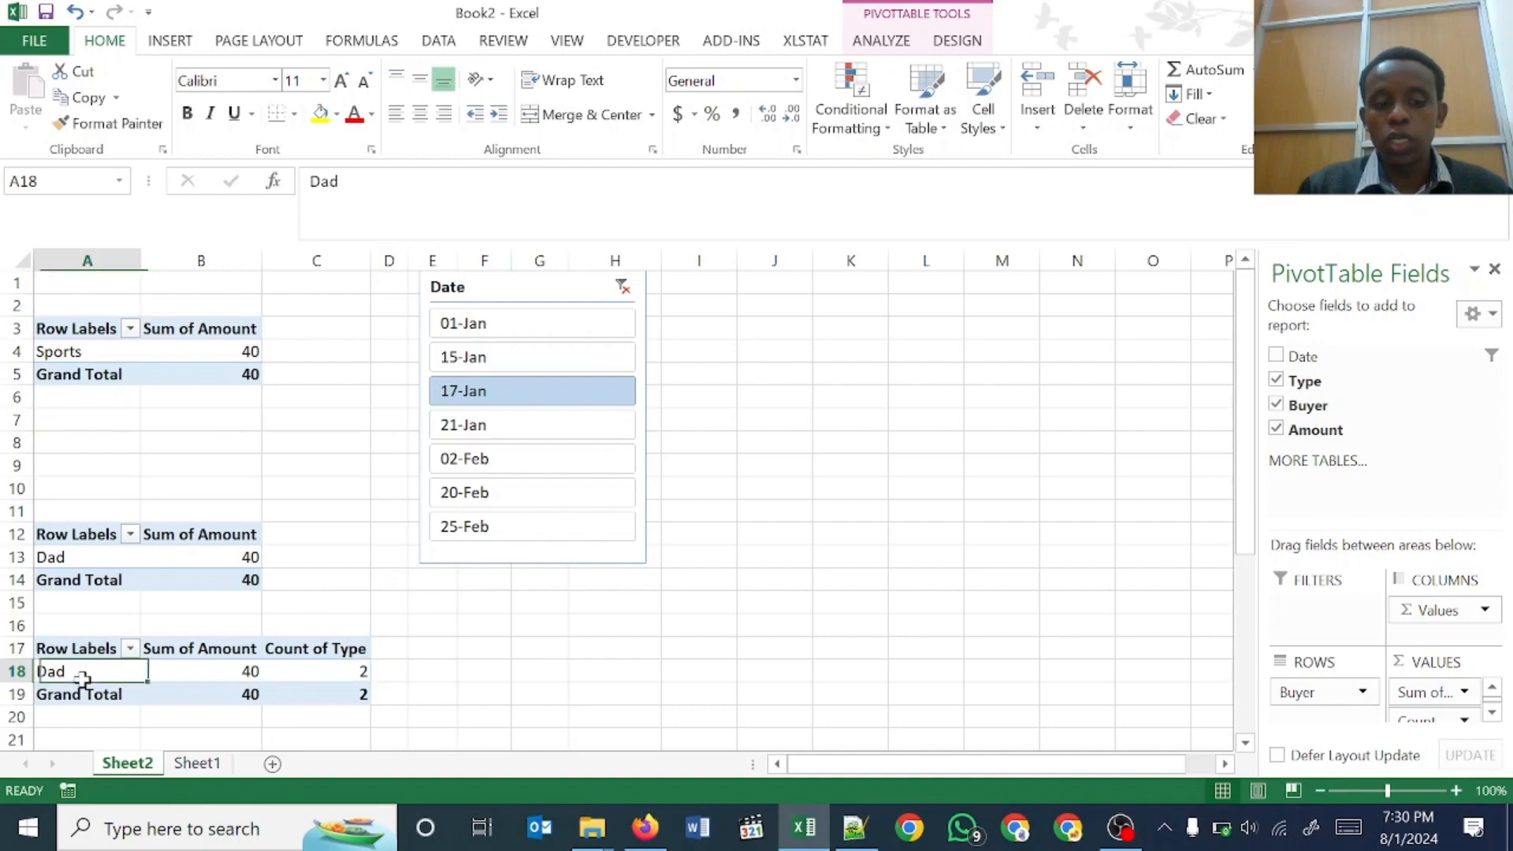
click(193, 675)
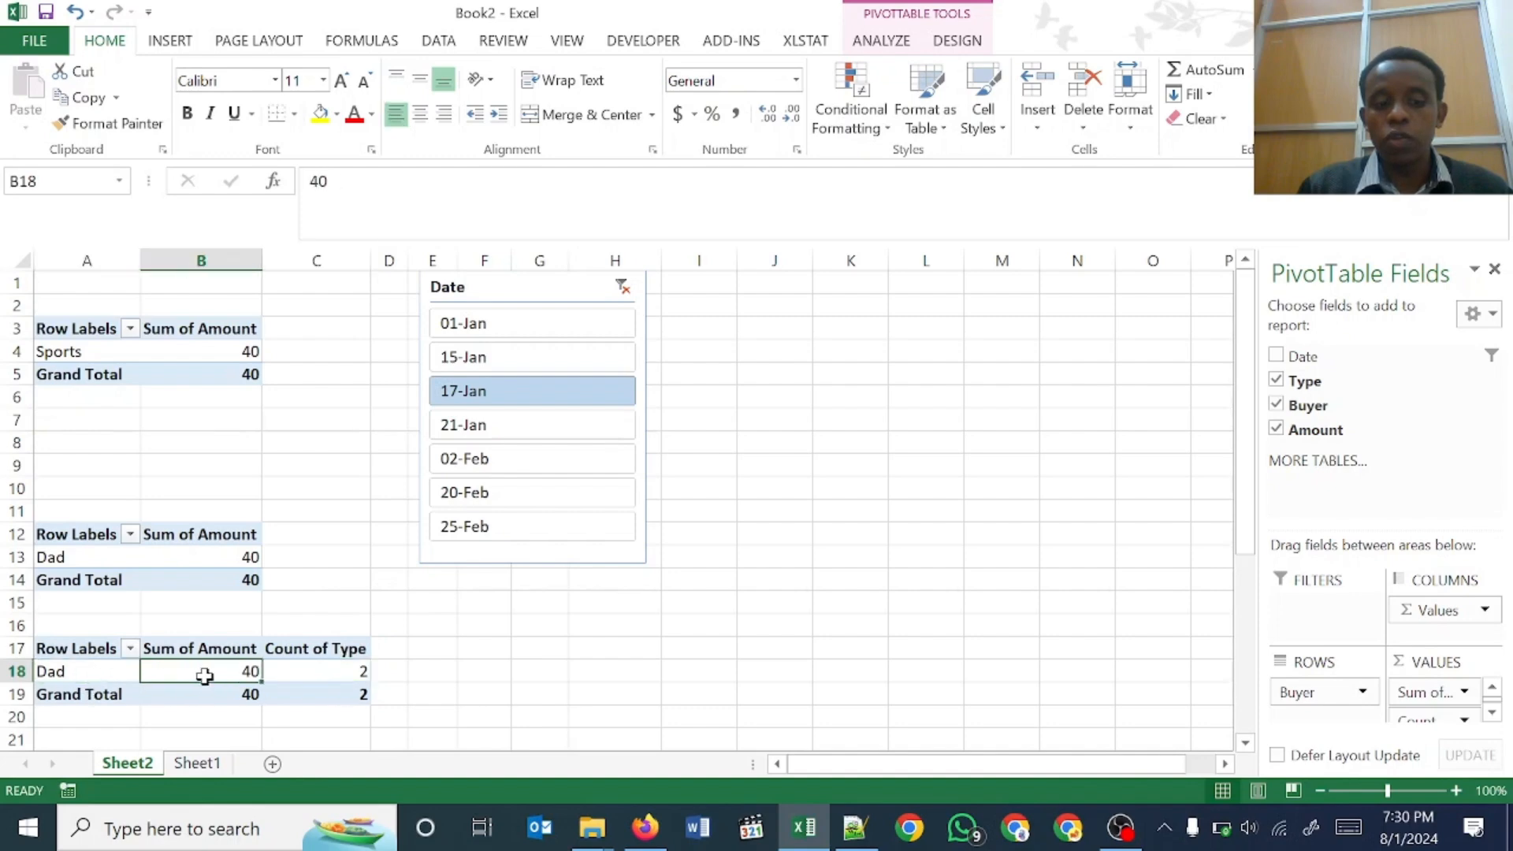
Step: Filter the refreshed pivot tables with the Date slicer to 21-Jan, 20-Feb, 15-Jan and finally 25-Feb
click(471, 423)
click(506, 491)
click(498, 353)
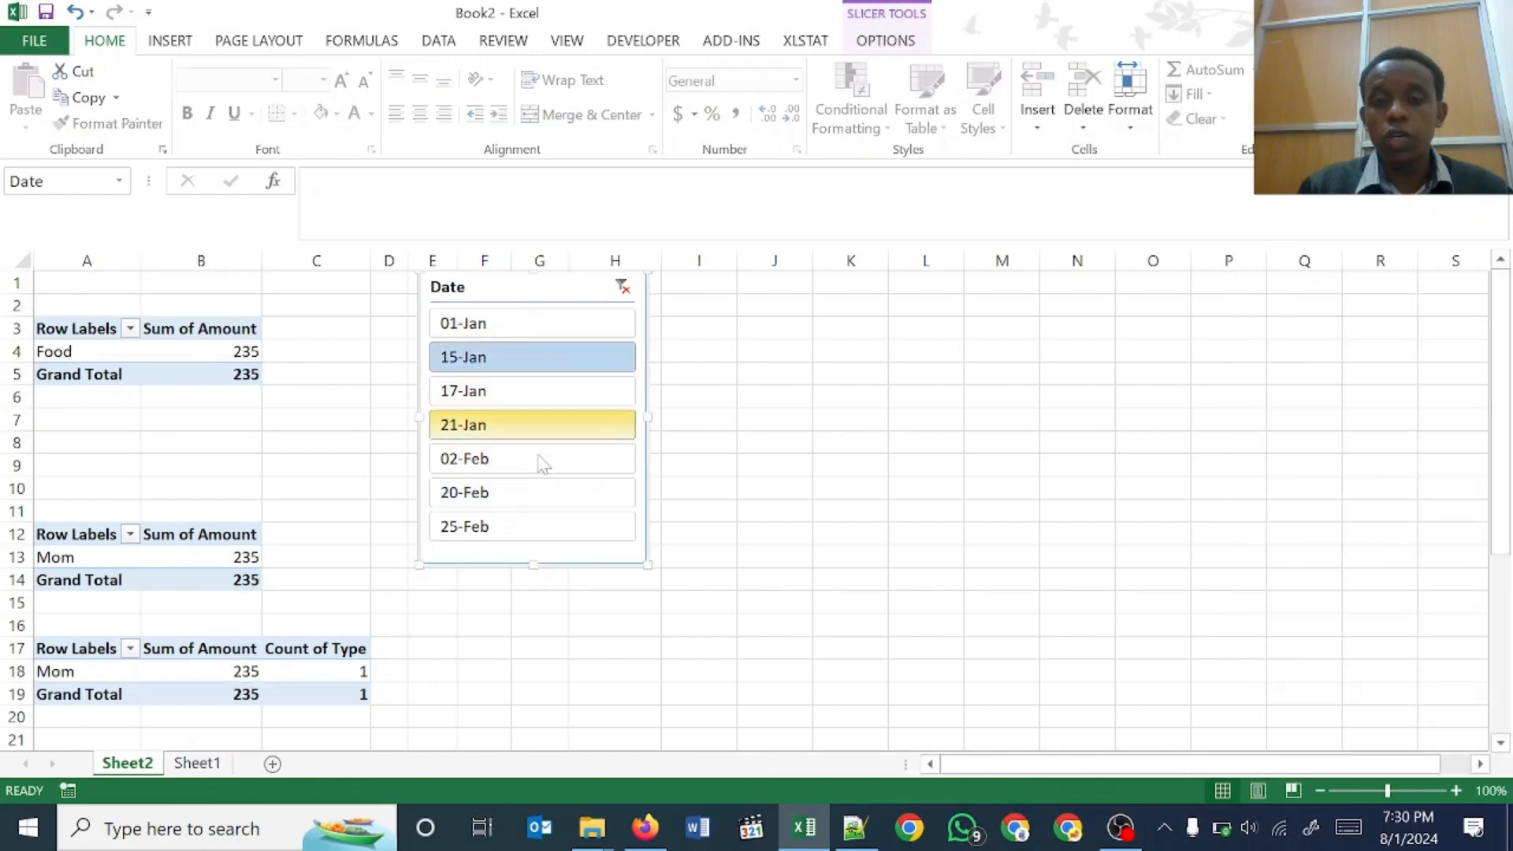
click(538, 522)
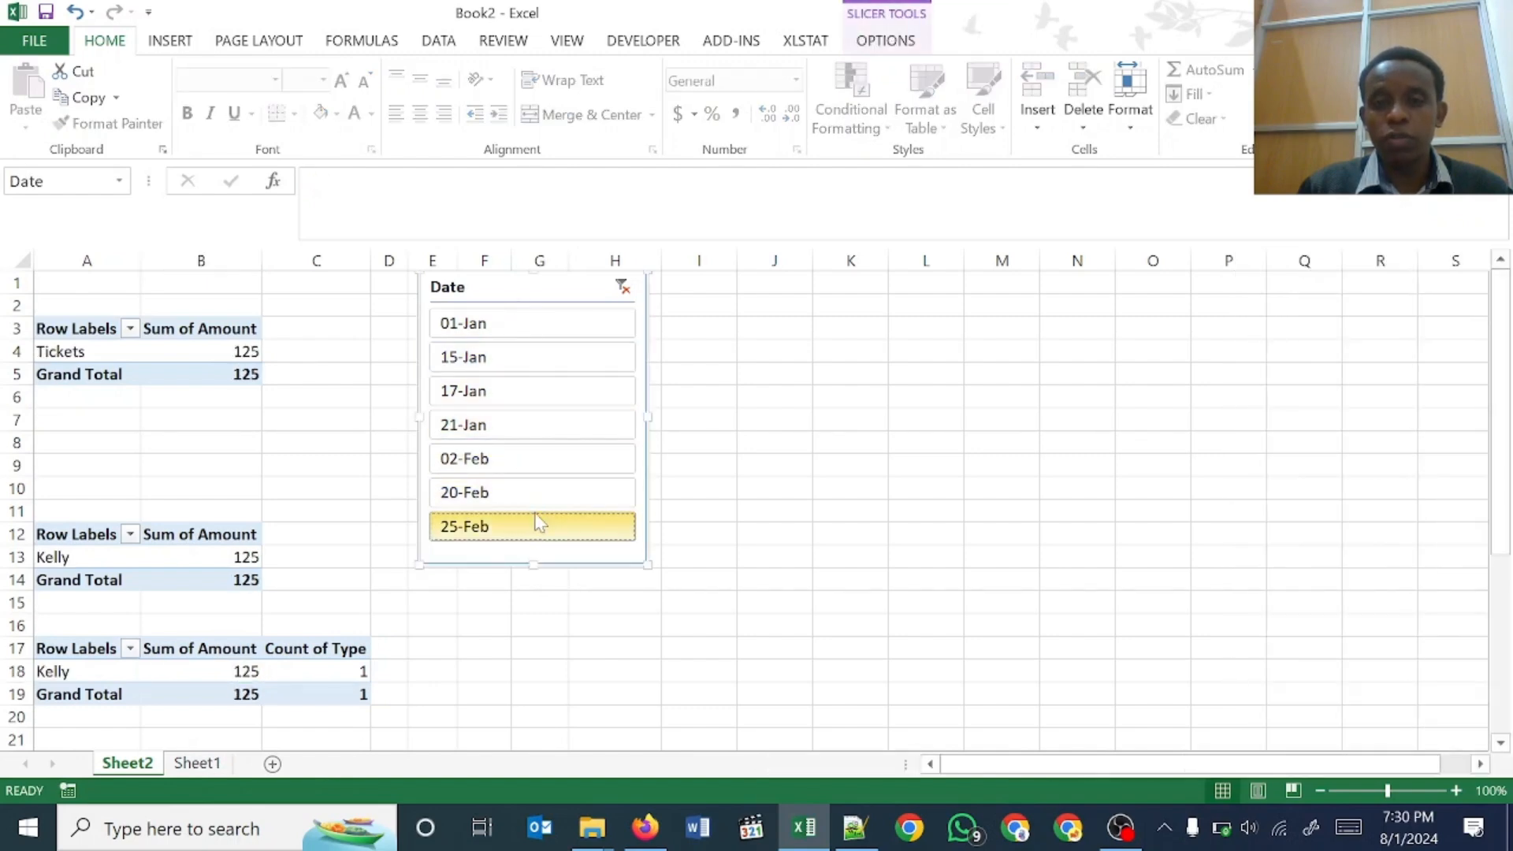